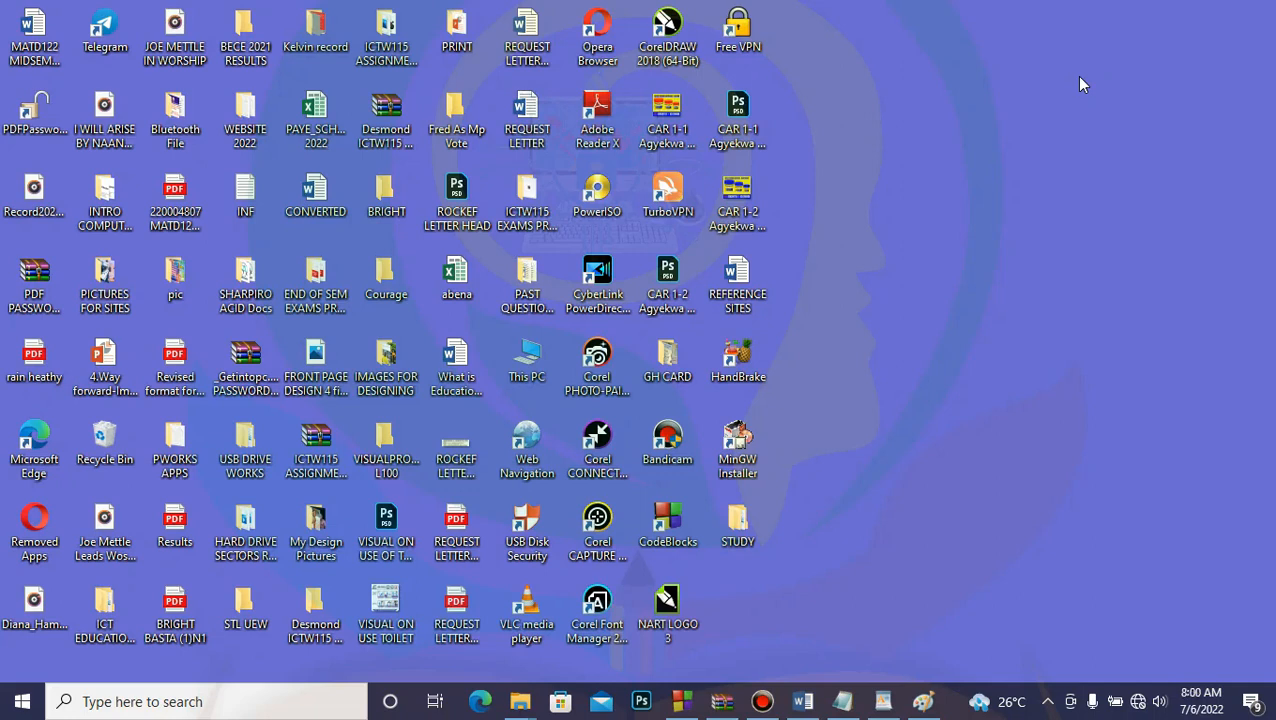
Launch Paint from the Windows Accessories group of installed programs.
{"action": "left_click", "coordinate": [18, 705]}
{"action": "scroll", "coordinate": [194, 262], "scroll_direction": "down", "scroll_amount": 5}
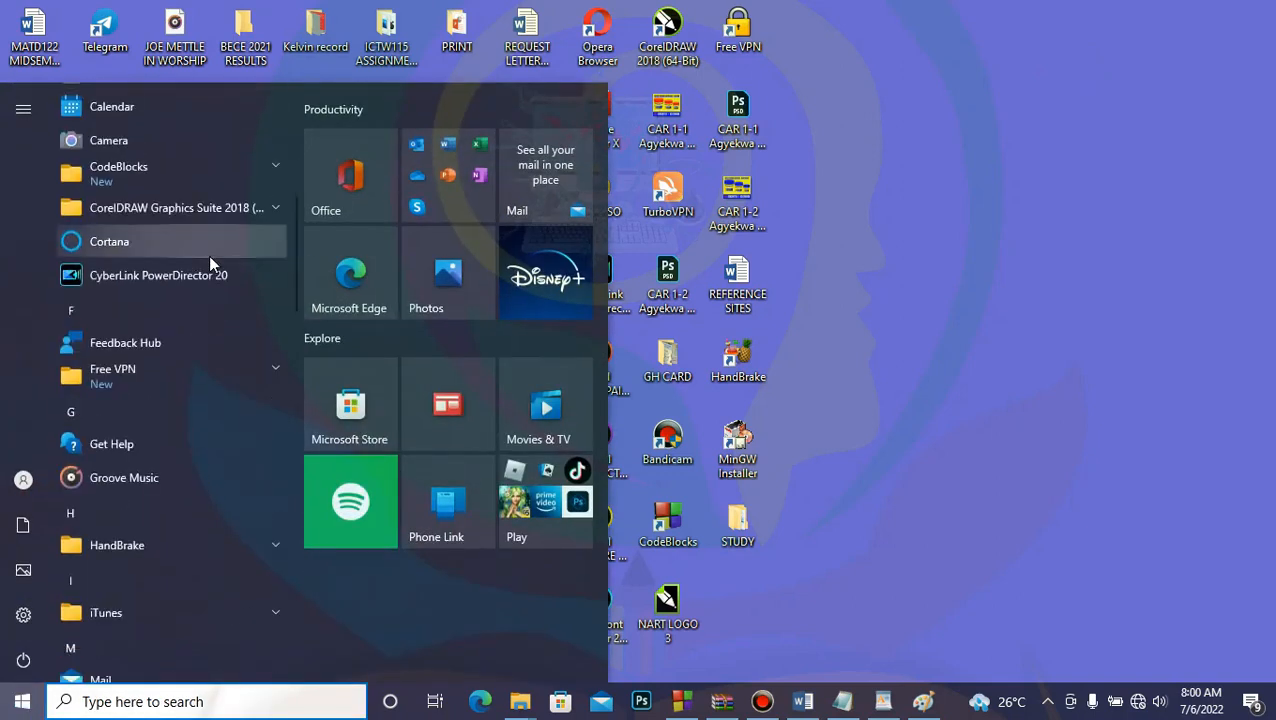
{"action": "left_click_drag", "start_coordinate": [296, 286], "coordinate": [295, 604]}
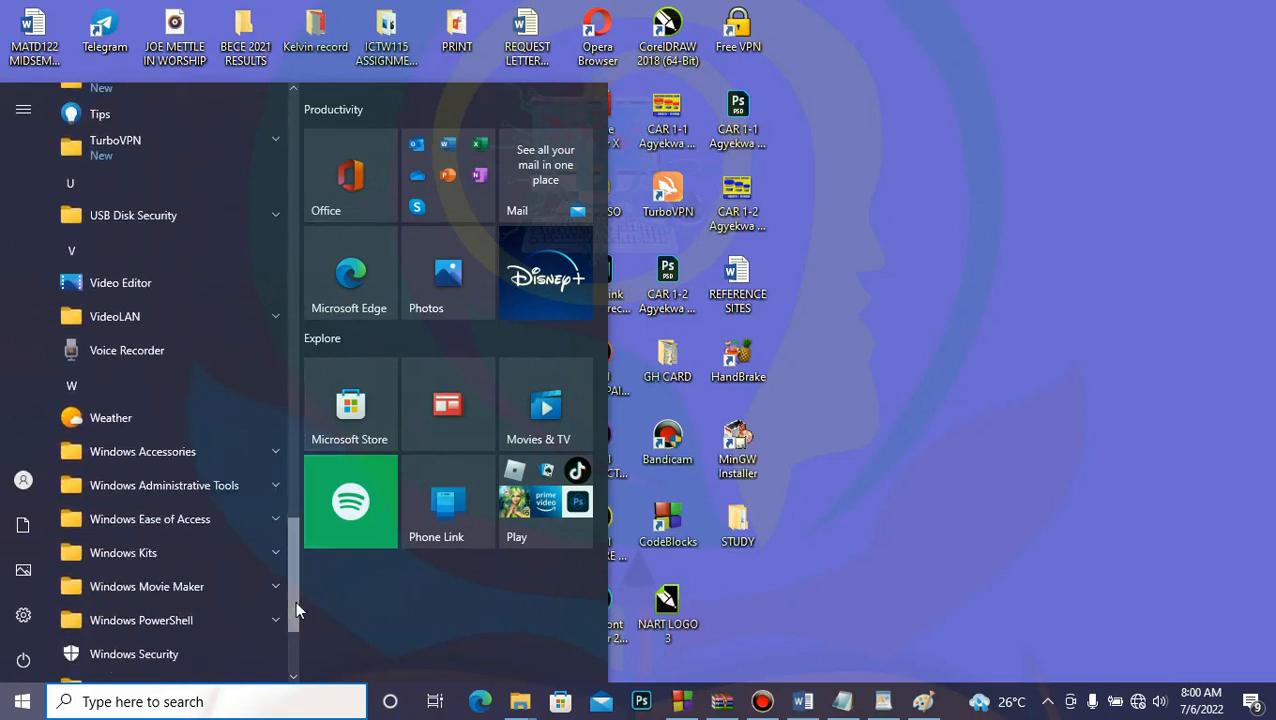
{"action": "left_click", "coordinate": [276, 452]}
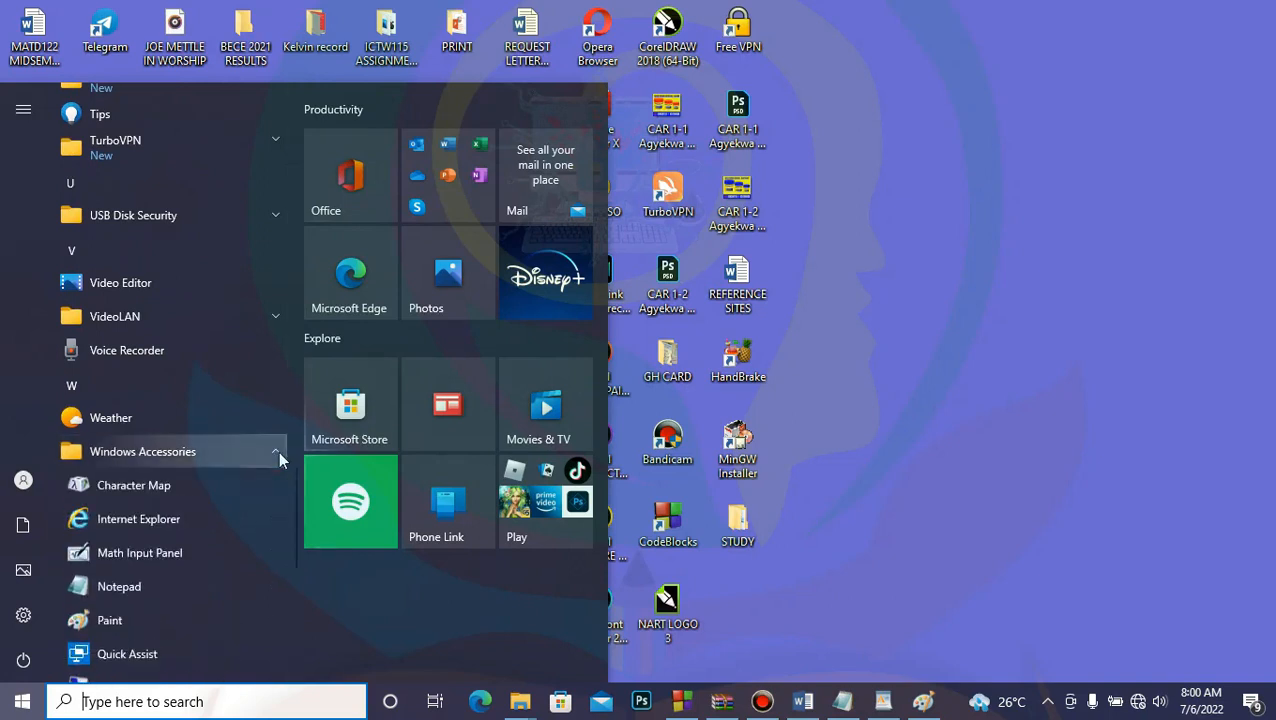
{"action": "left_click", "coordinate": [139, 621]}
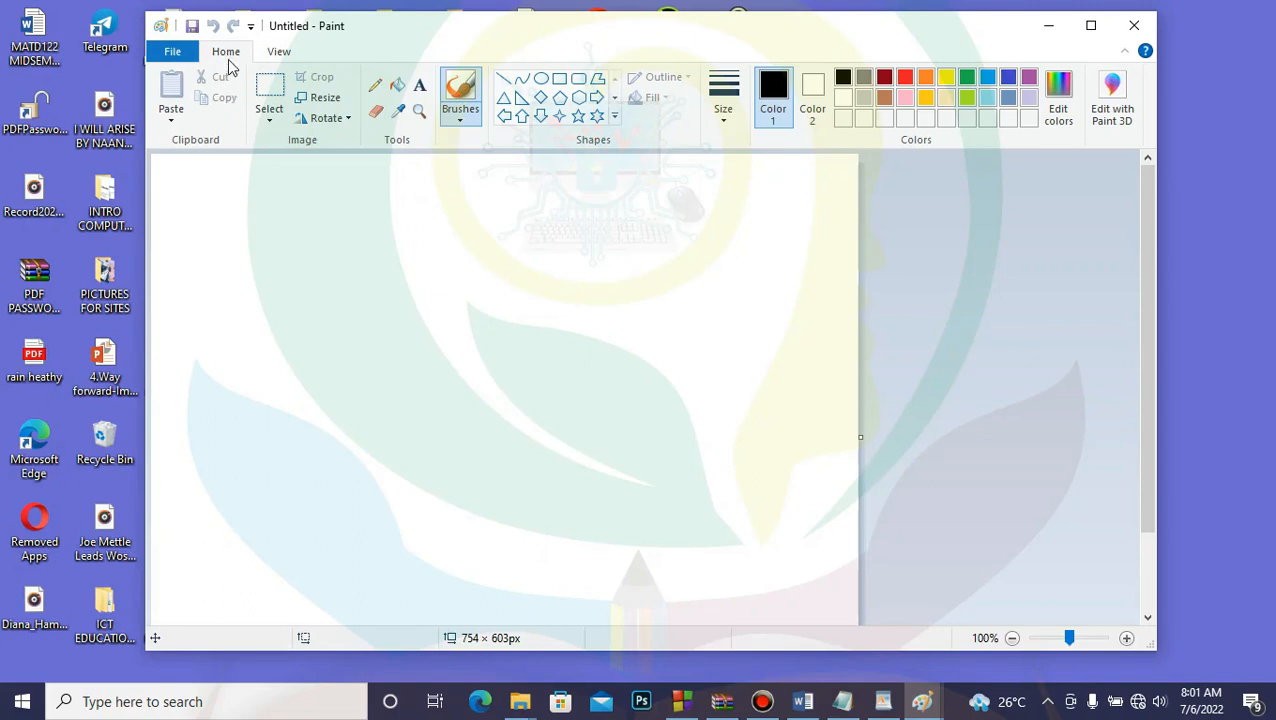
{"action": "left_click", "coordinate": [279, 52]}
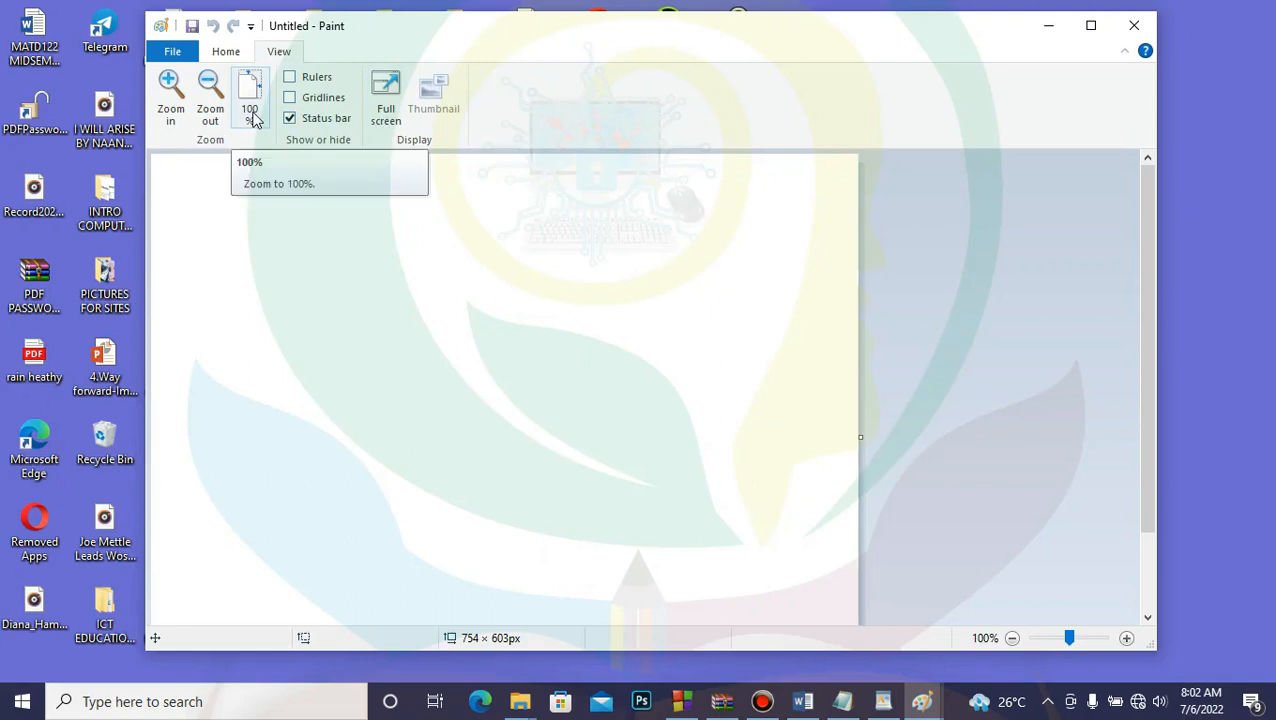
{"action": "left_click", "coordinate": [226, 51]}
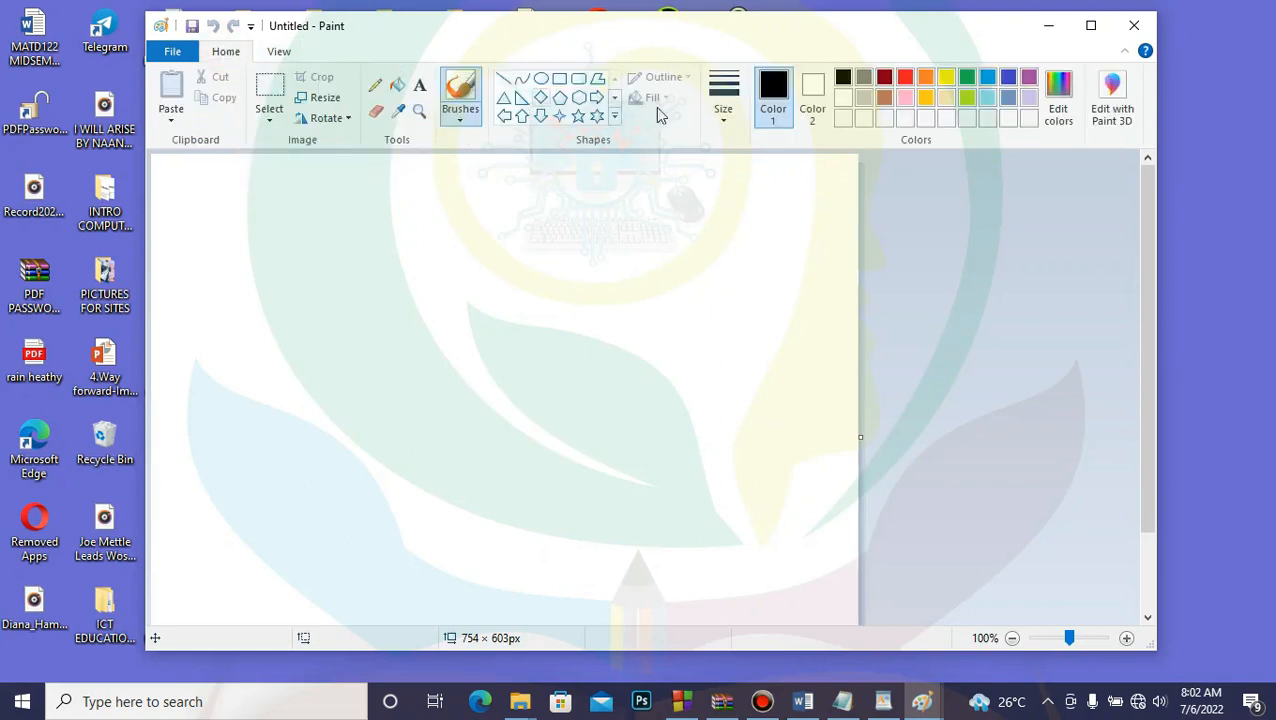
{"action": "left_click", "coordinate": [174, 53]}
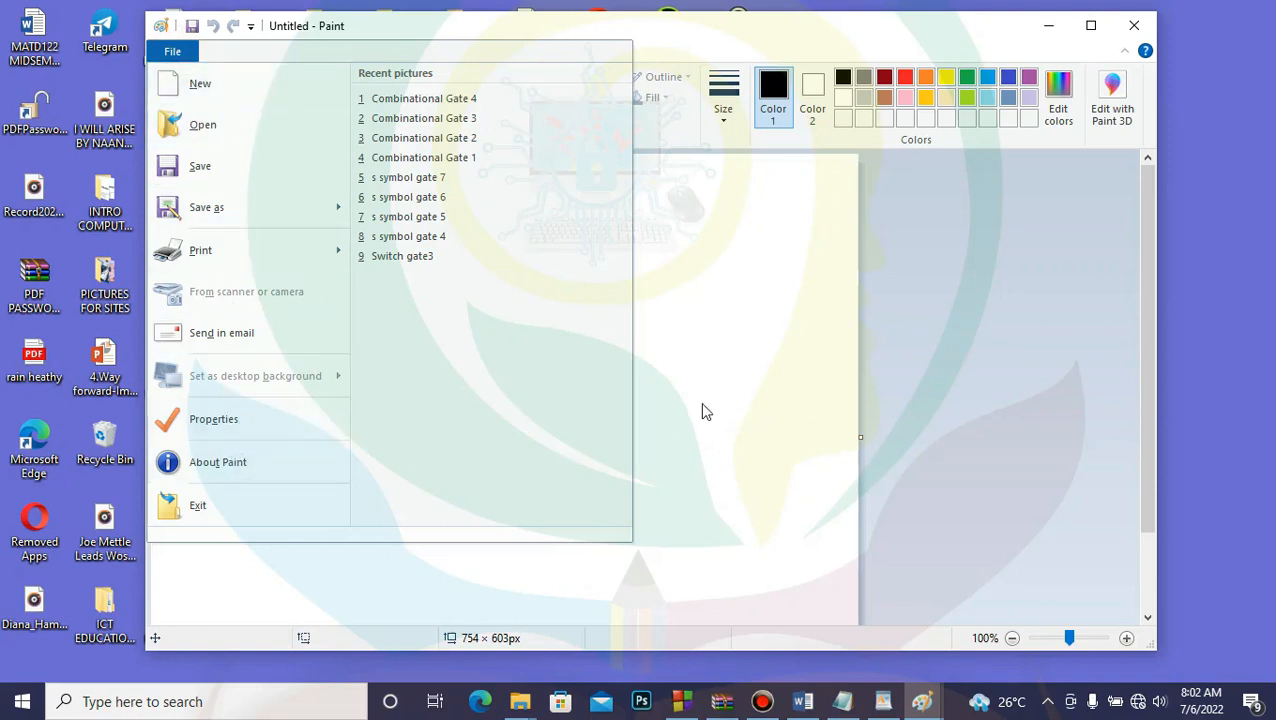
{"action": "left_click", "coordinate": [672, 305]}
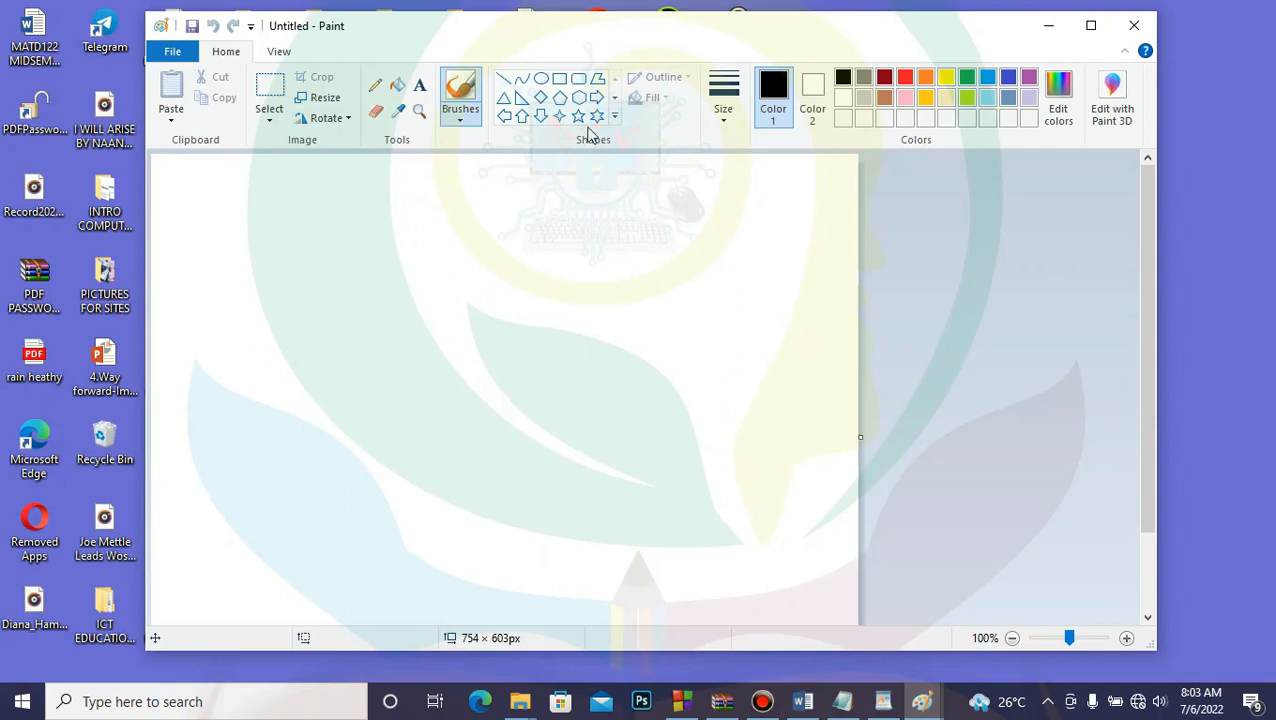
Draw a straight horizontal line about 252 px long near the upper edge of the canvas.
{"action": "left_click", "coordinate": [505, 81]}
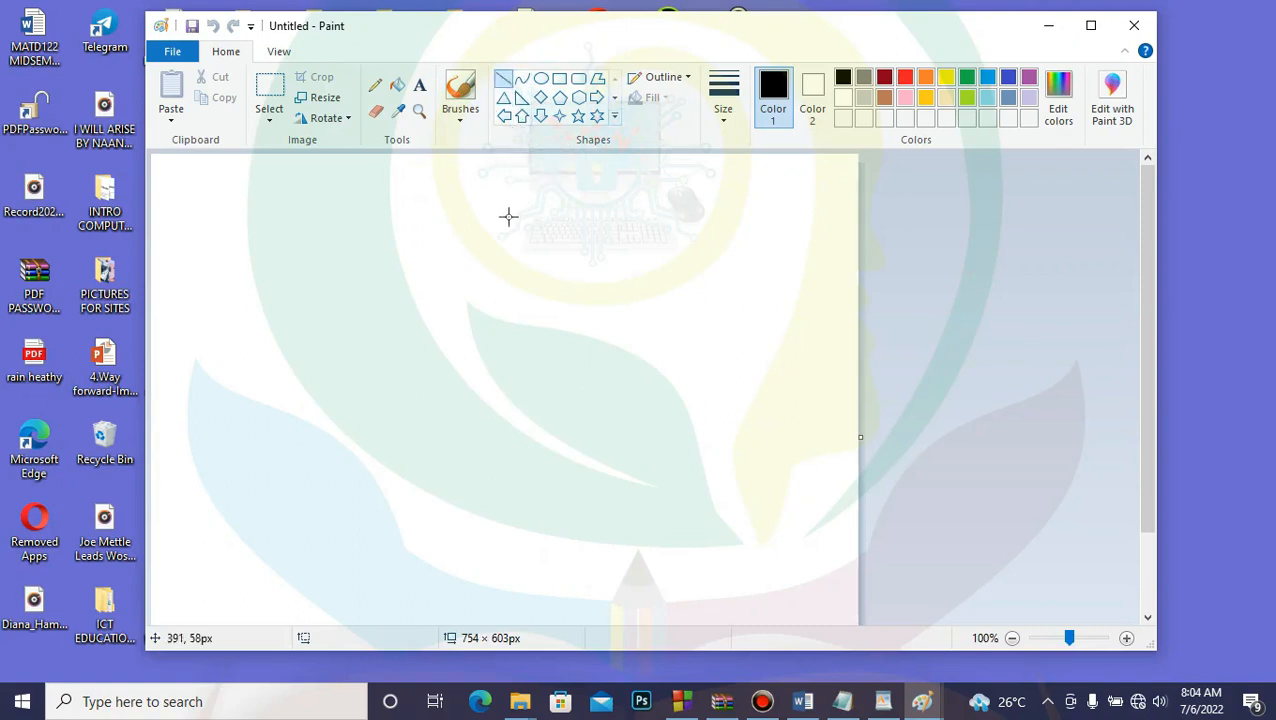
{"action": "left_click", "coordinate": [298, 218]}
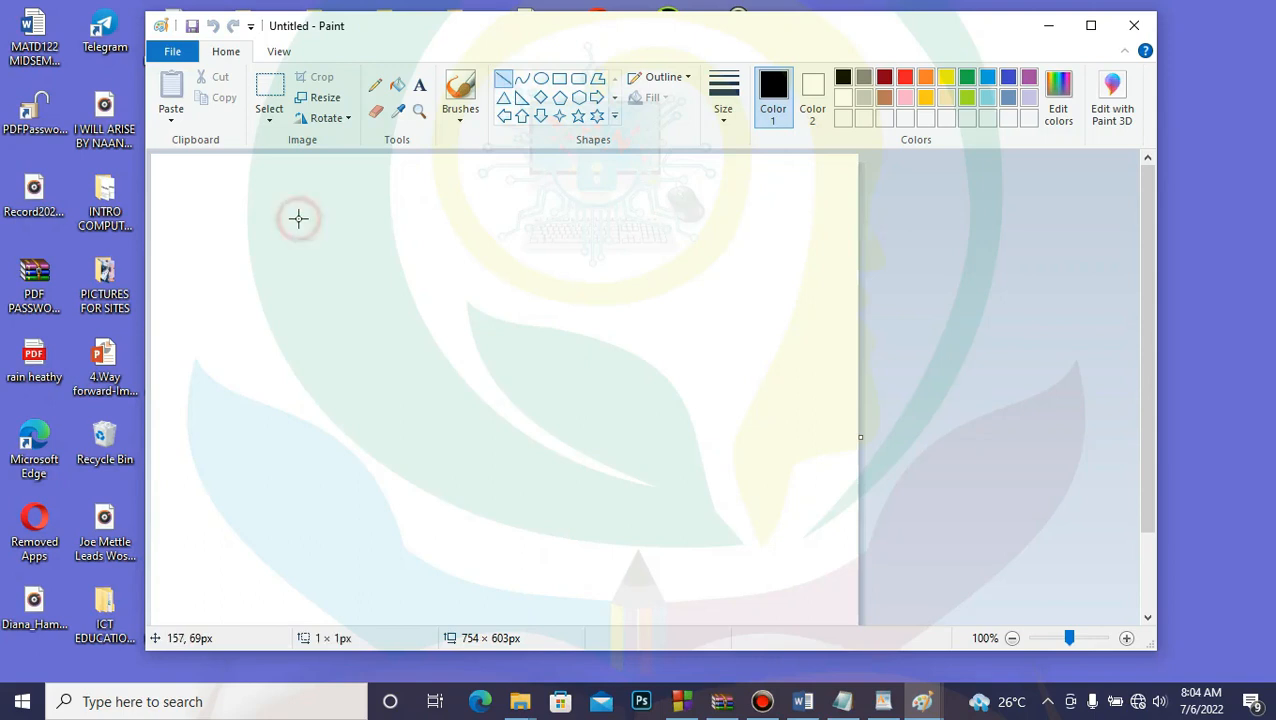
{"action": "left_click_drag", "start_coordinate": [298, 218], "coordinate": [533, 218]}
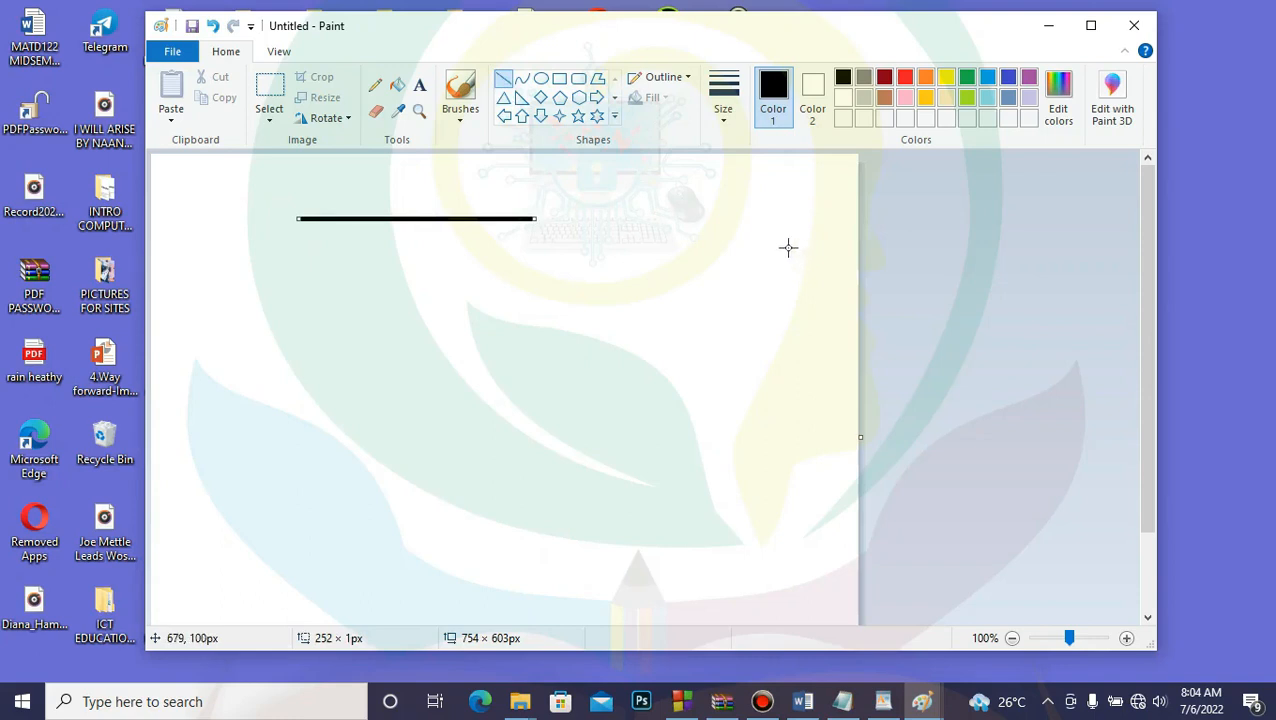
Draw a triangle about 175 × 143 px below the line and a right triangle about 149 × 142 px beside it.
{"action": "left_click", "coordinate": [505, 110]}
{"action": "left_click", "coordinate": [412, 255]}
{"action": "left_click_drag", "start_coordinate": [405, 313], "coordinate": [249, 389]}
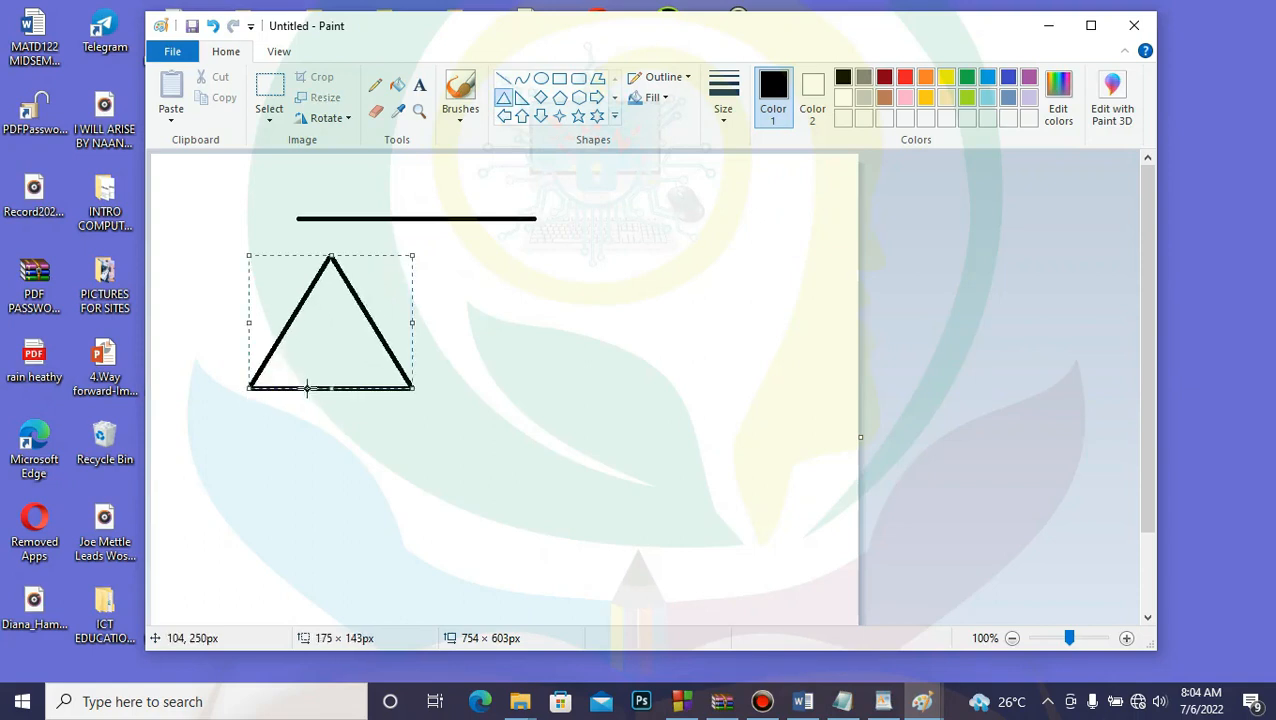
{"action": "left_click", "coordinate": [521, 95]}
{"action": "left_click_drag", "start_coordinate": [516, 265], "coordinate": [657, 397]}
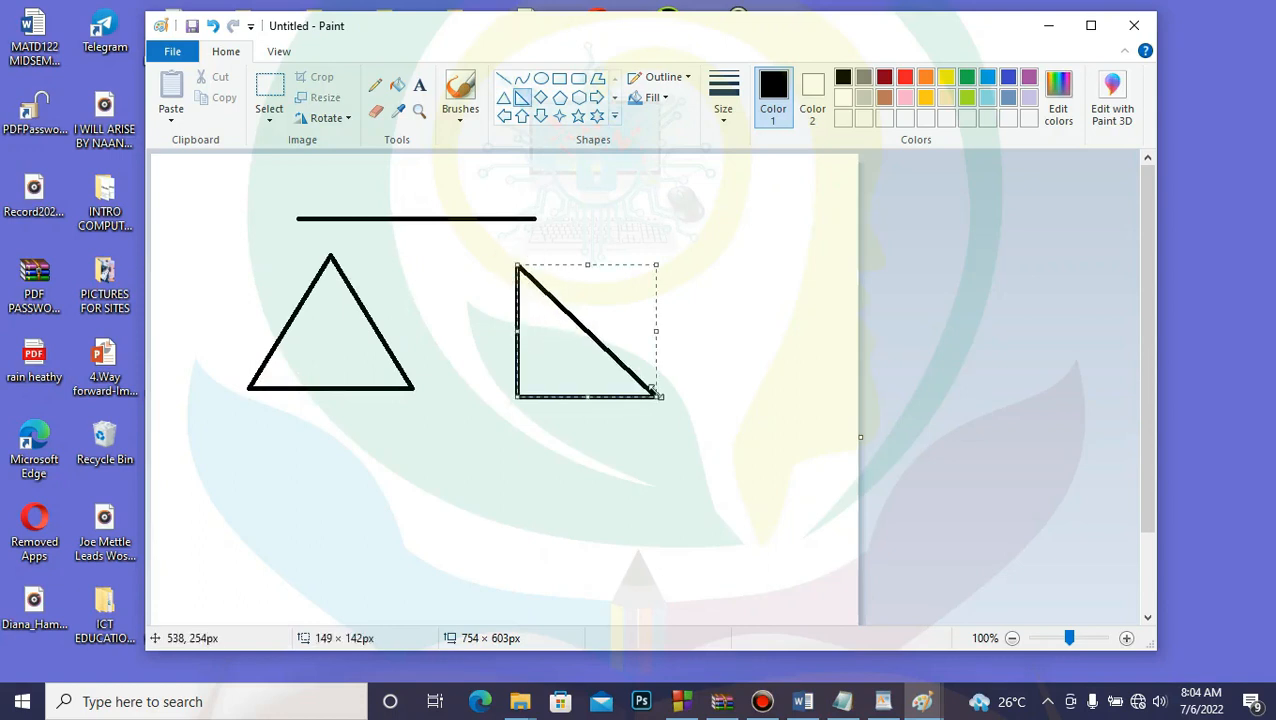
Draw a circle about 178 × 174 px beside the right triangle and a rectangle about 190 × 127 px below the first triangle.
{"action": "left_click", "coordinate": [541, 80]}
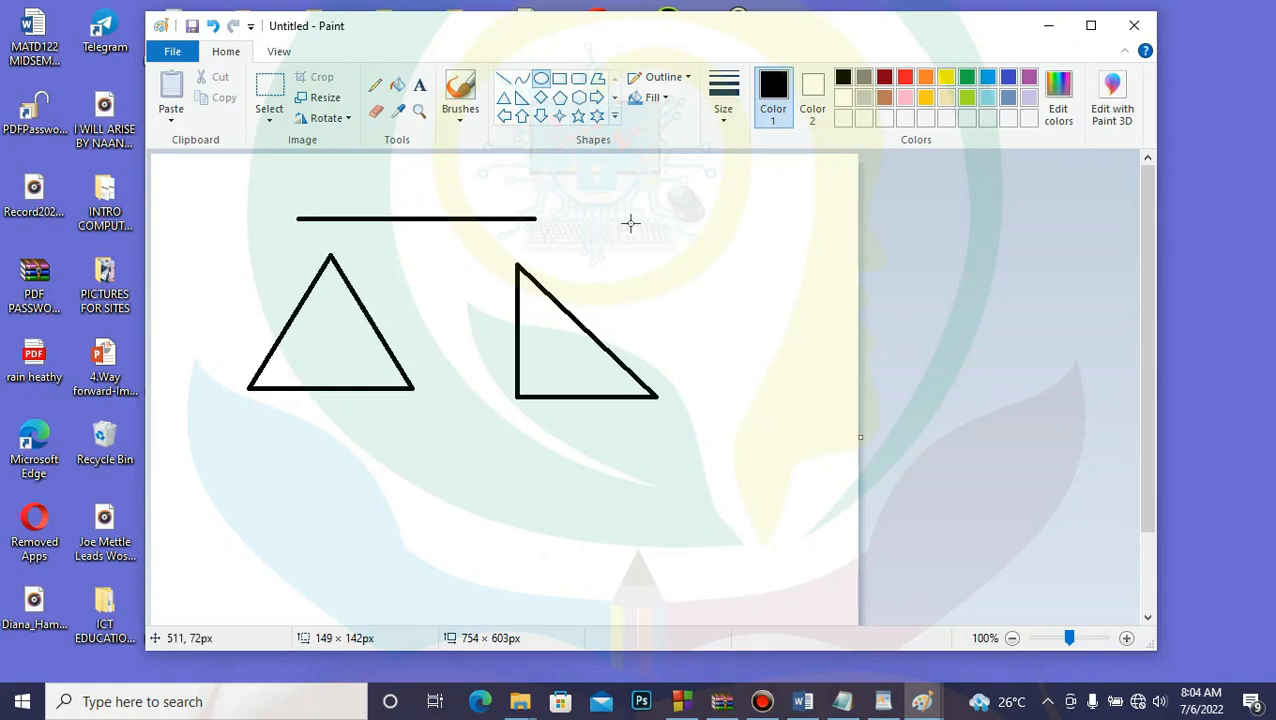
{"action": "mouse_move", "coordinate": [652, 201]}
{"action": "left_mouse_down"}
{"action": "mouse_move", "coordinate": [800, 319]}
{"action": "mouse_move", "coordinate": [818, 362]}
{"action": "left_mouse_up"}
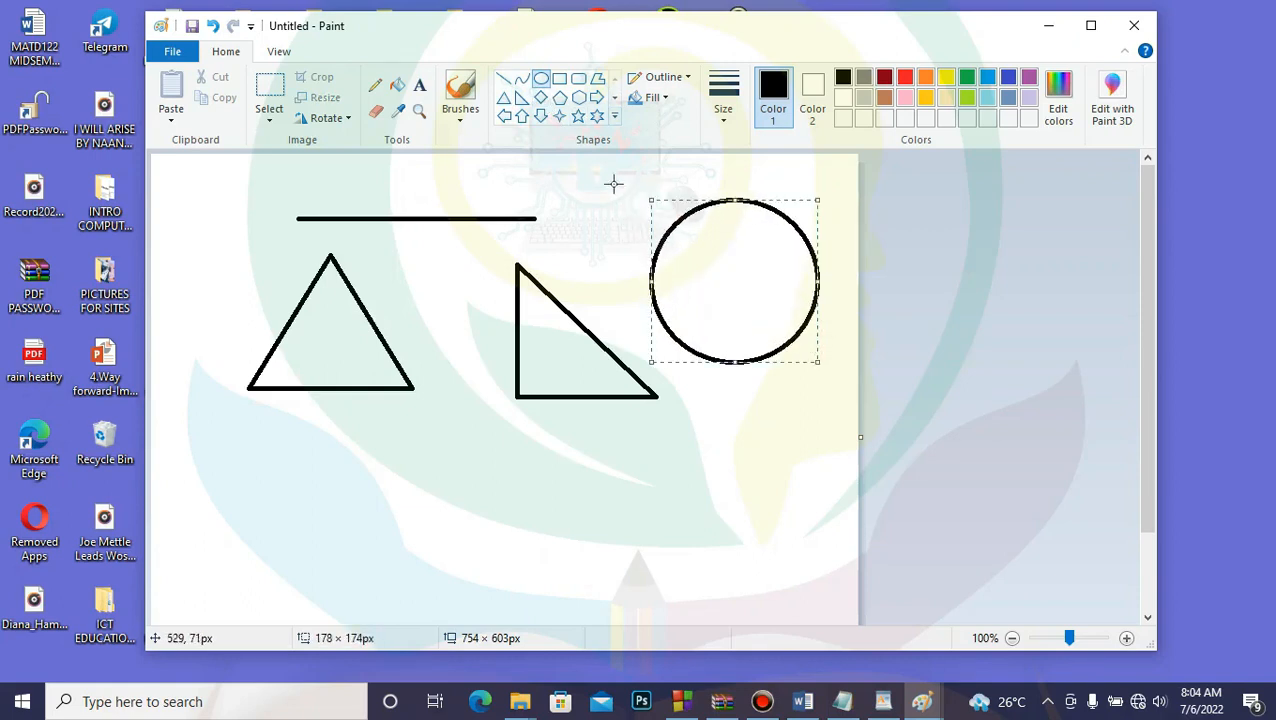
{"action": "left_click", "coordinate": [561, 80]}
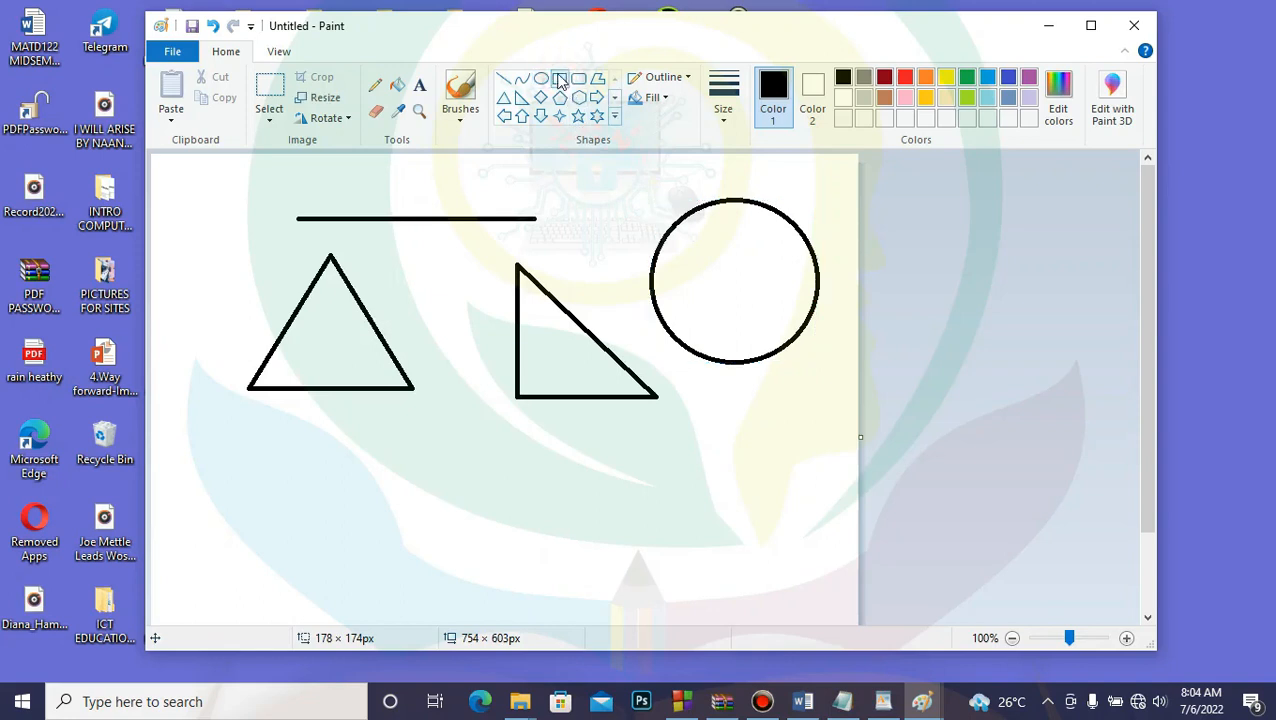
{"action": "left_click_drag", "start_coordinate": [273, 425], "coordinate": [273, 425]}
{"action": "left_click_drag", "start_coordinate": [350, 440], "coordinate": [452, 543]}
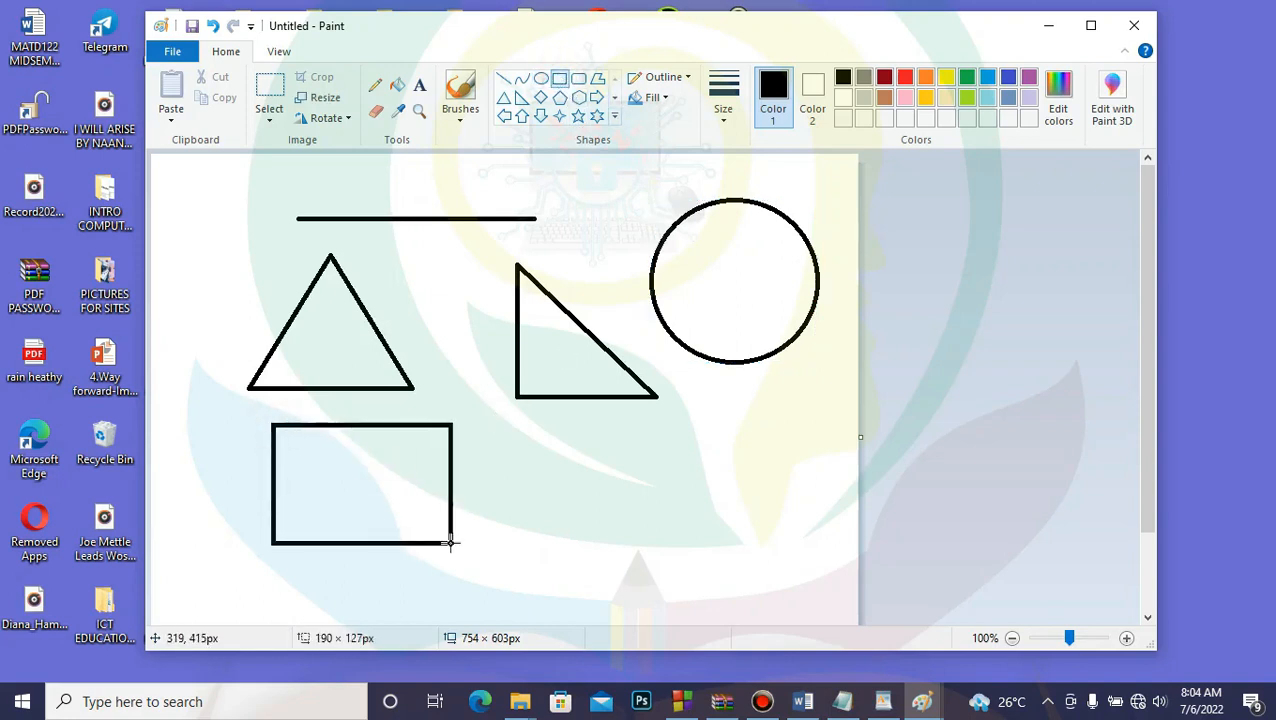
Draw a rounded rectangle about 189 × 130 px beside the rectangle and a narrow pentagon about 68 × 139 px next to it.
{"action": "left_click", "coordinate": [578, 79]}
{"action": "left_click_drag", "start_coordinate": [536, 431], "coordinate": [713, 551]}
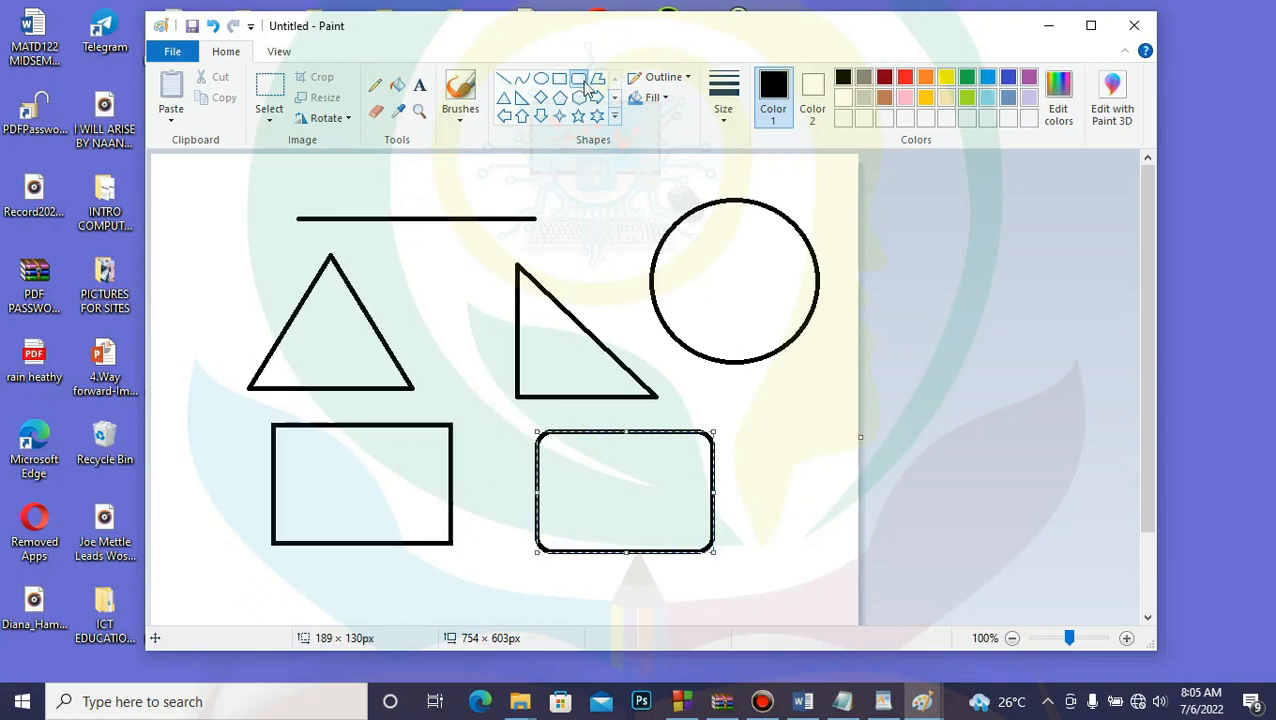
{"action": "left_click", "coordinate": [559, 97]}
{"action": "left_click_drag", "start_coordinate": [770, 403], "coordinate": [835, 535]}
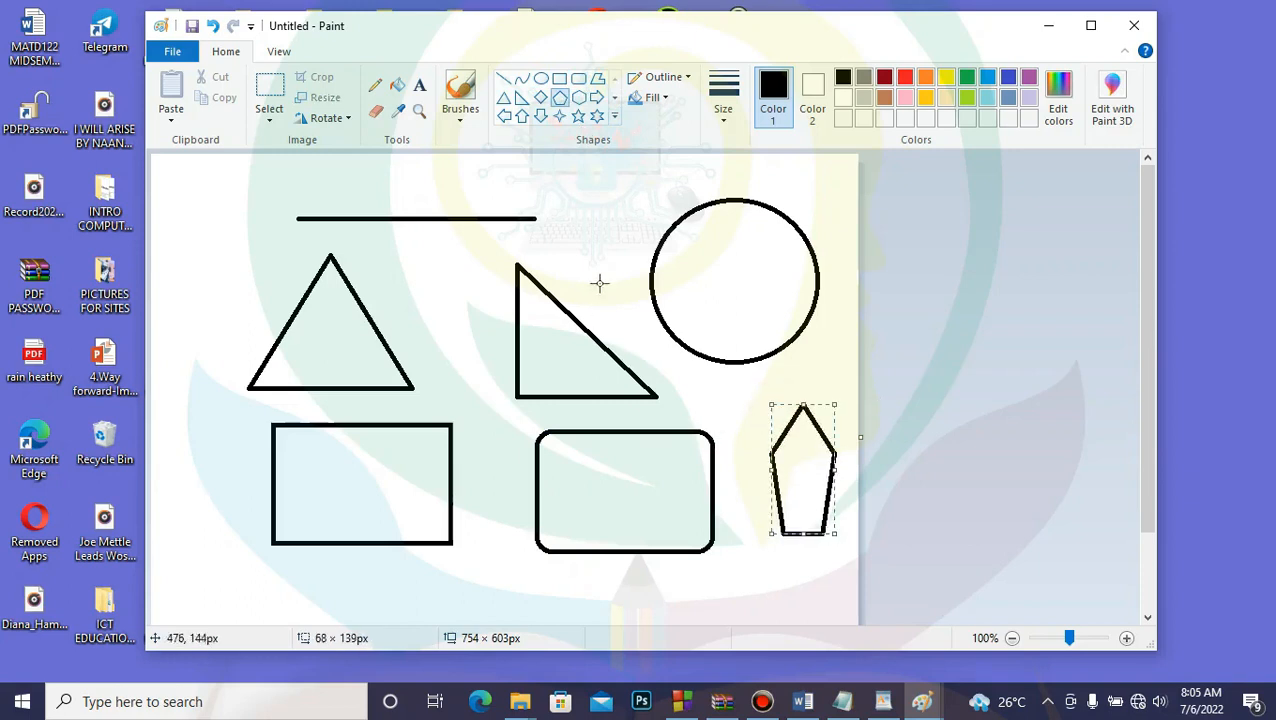
Draw a diamond about 94 × 104 px between the line and circle, and a hexagon about 132 × 131 px below the rectangles.
{"action": "left_click", "coordinate": [540, 97]}
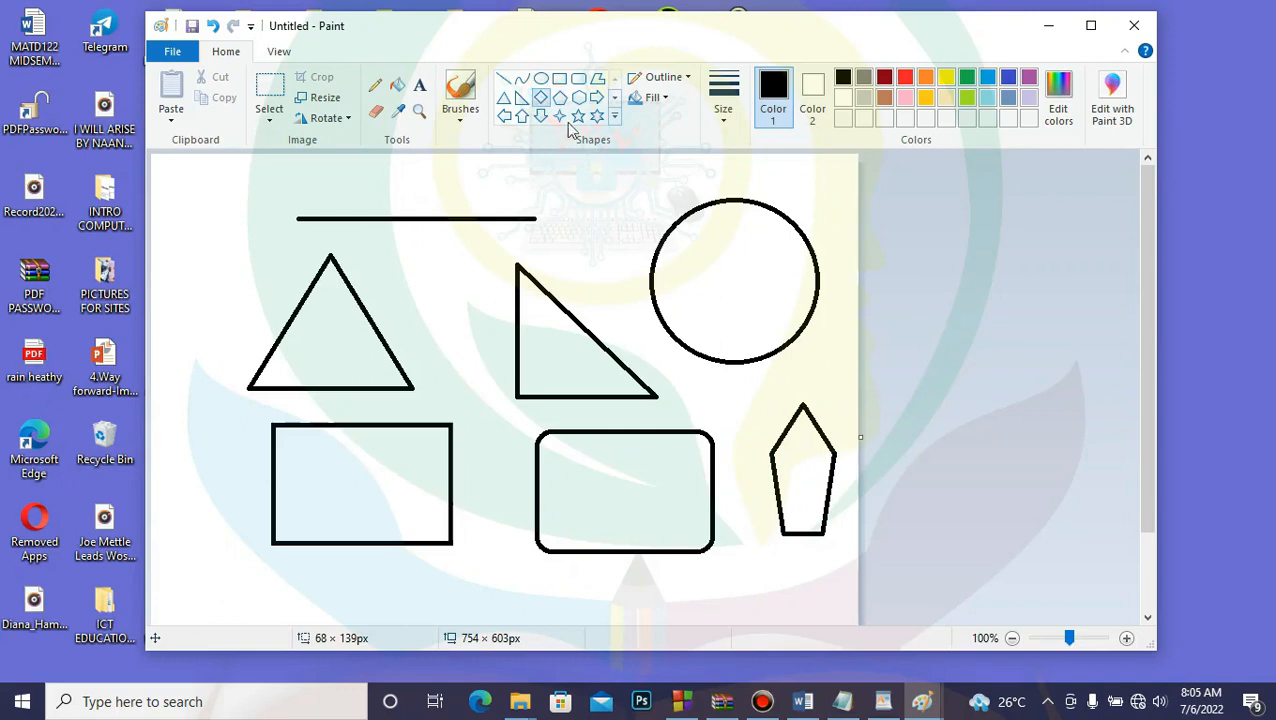
{"action": "left_click_drag", "start_coordinate": [553, 180], "coordinate": [643, 275]}
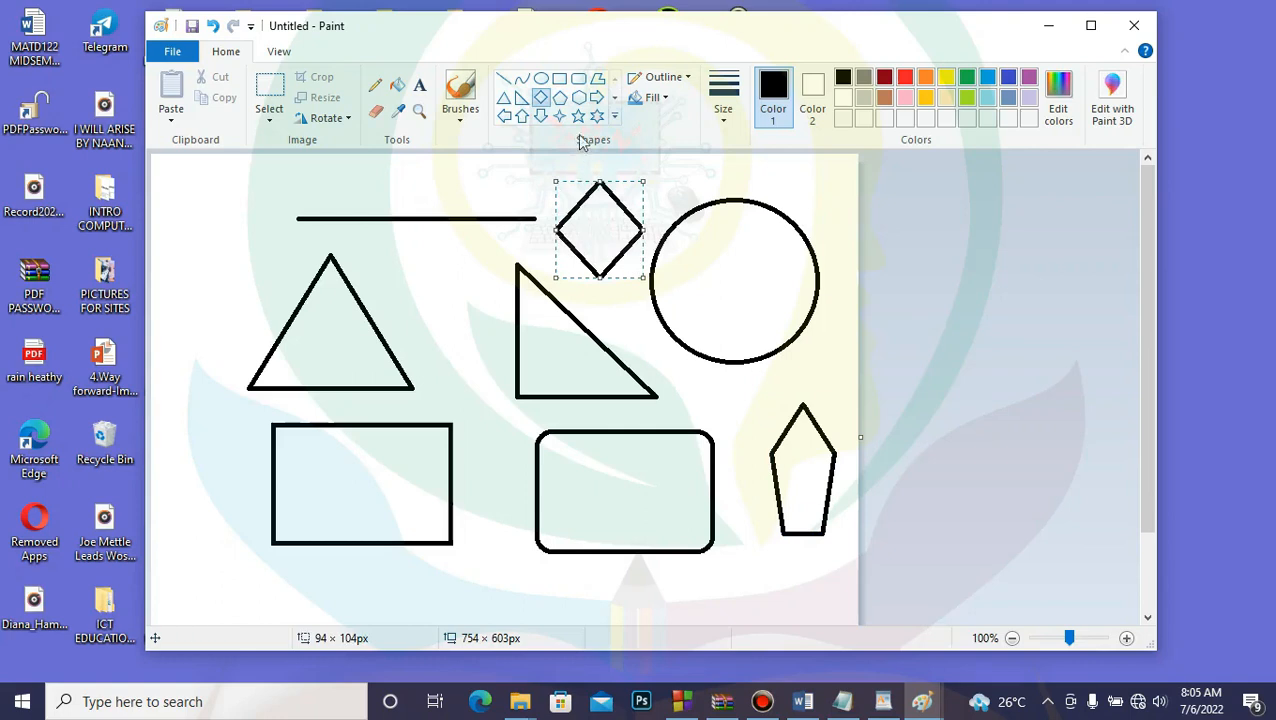
{"action": "left_click", "coordinate": [579, 98]}
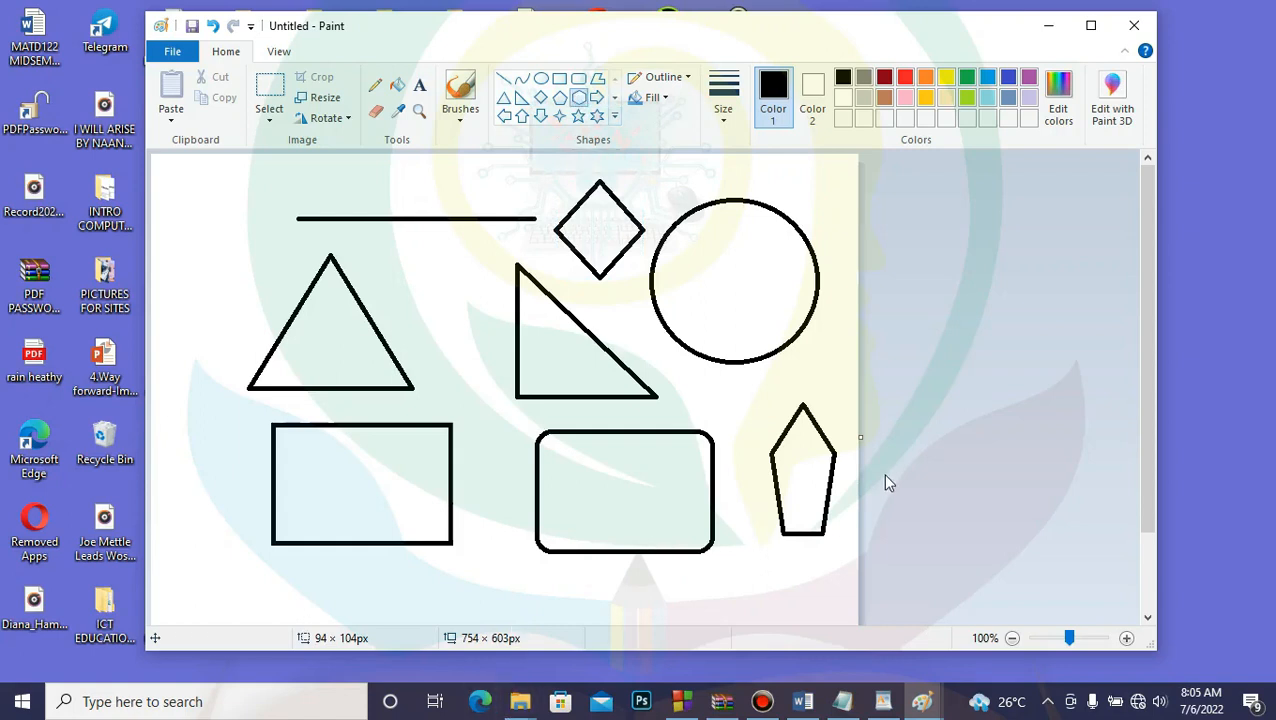
{"action": "left_click", "coordinate": [1090, 25]}
{"action": "left_click_drag", "start_coordinate": [322, 549], "coordinate": [448, 674]}
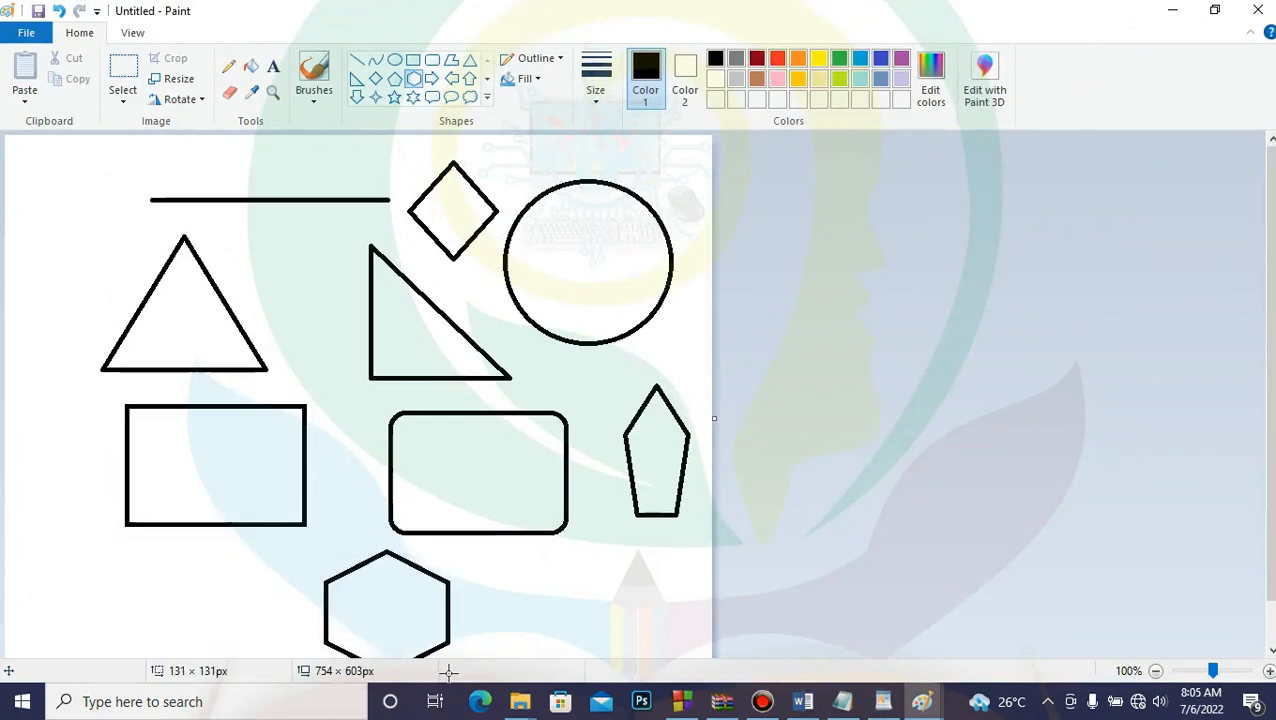
{"action": "left_click_drag", "start_coordinate": [448, 673], "coordinate": [449, 673]}
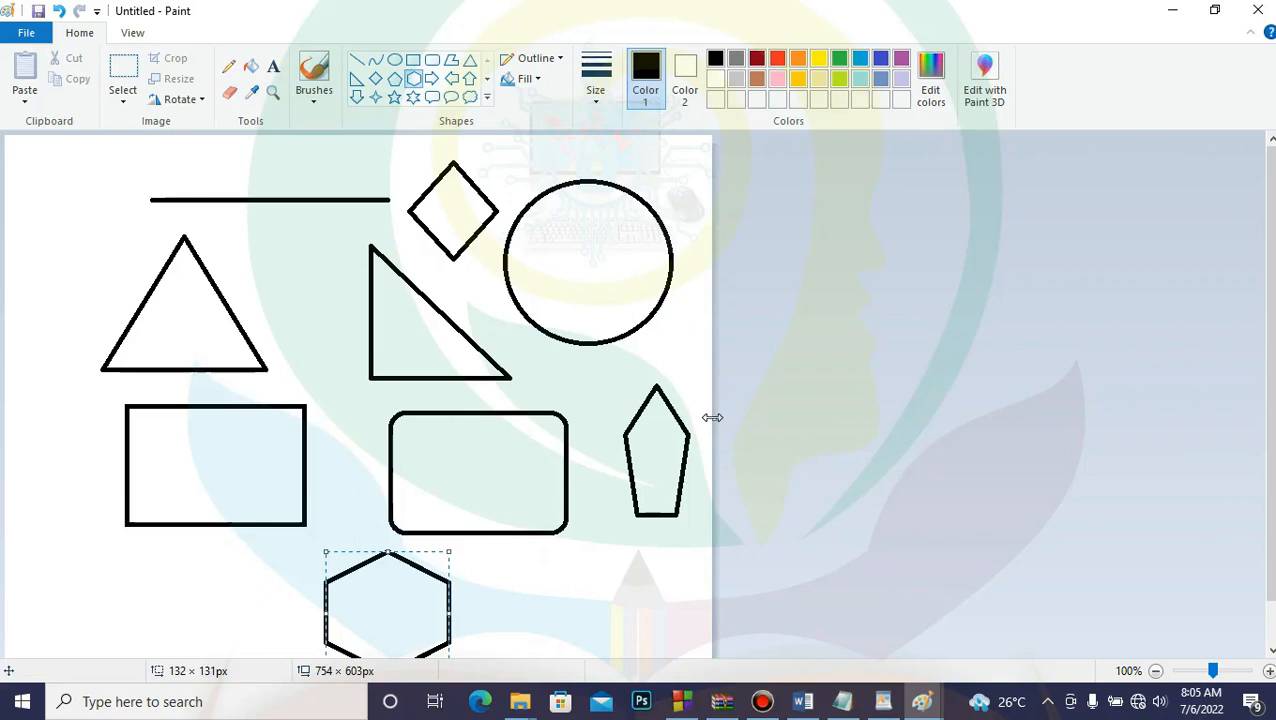
Widen the canvas to about 1216 px and draw a down arrow about 77 × 101 px in the added area.
{"action": "left_click", "coordinate": [712, 417]}
{"action": "left_click_drag", "start_coordinate": [1142, 408], "coordinate": [1146, 405]}
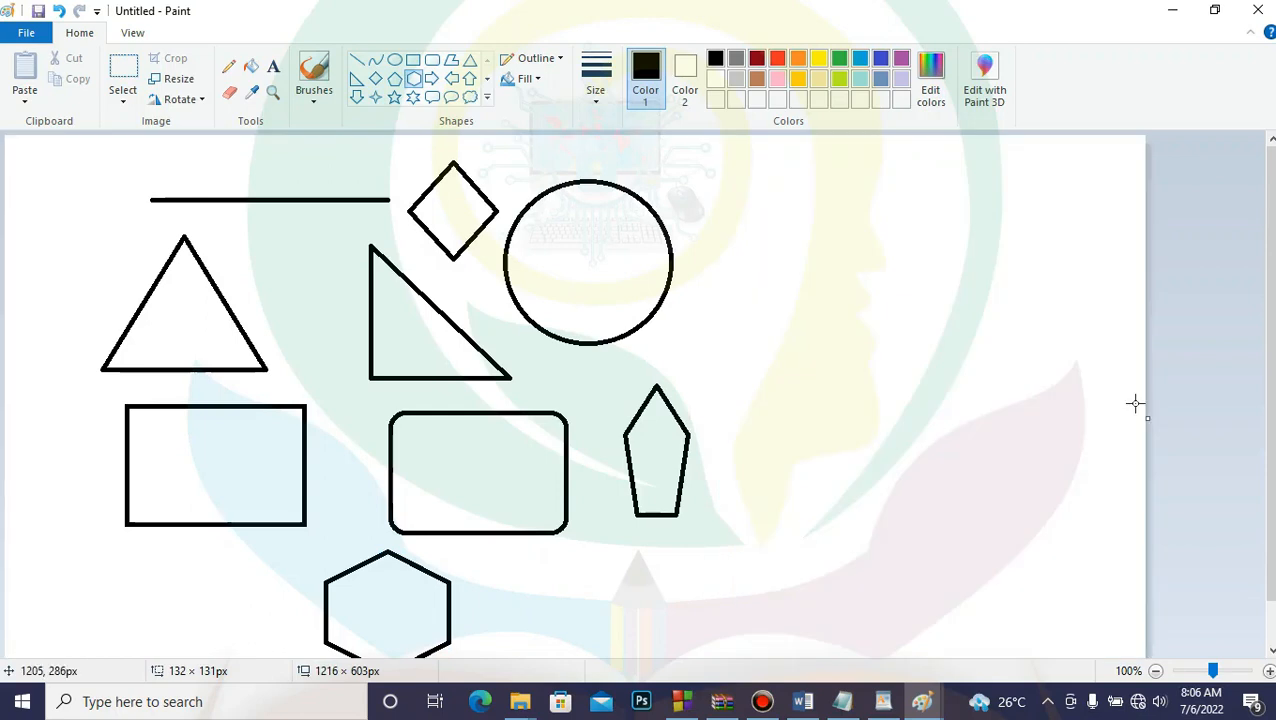
{"action": "left_click", "coordinate": [356, 102]}
{"action": "left_click_drag", "start_coordinate": [794, 172], "coordinate": [868, 267]}
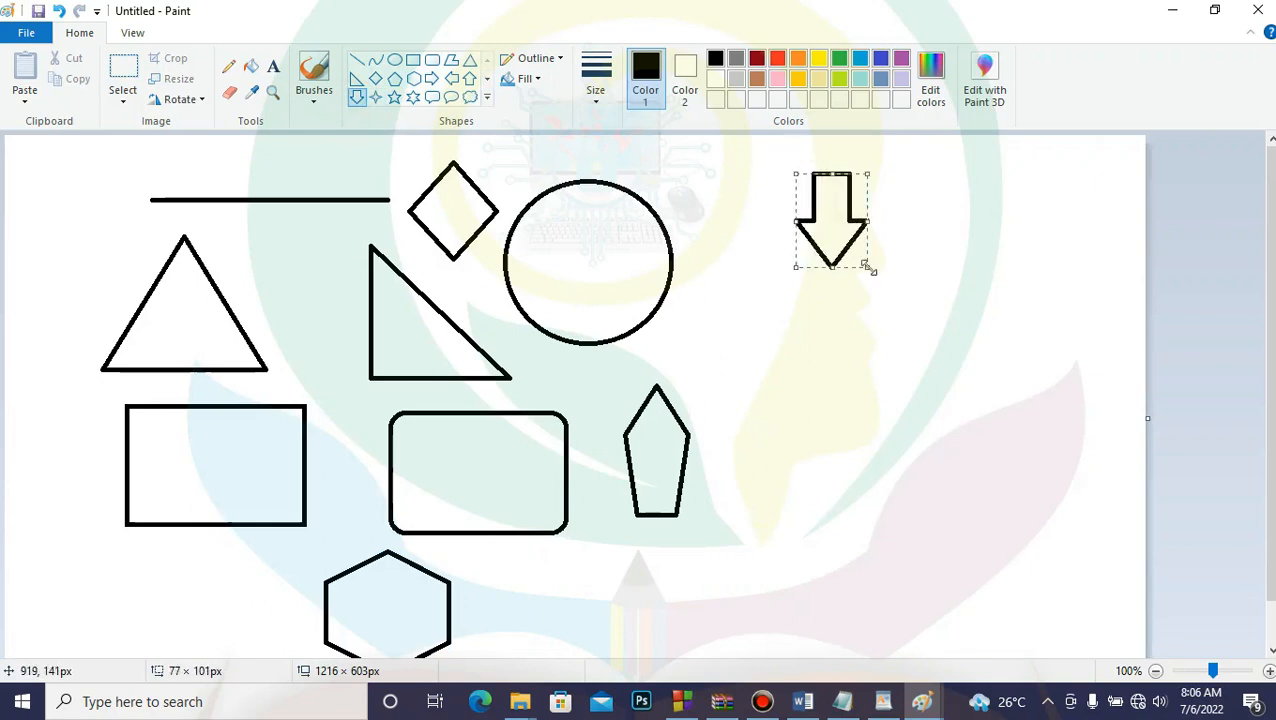
Draw a four-point star beside the down arrow and a five-point star below the arrow.
{"action": "left_click", "coordinate": [376, 97]}
{"action": "left_click_drag", "start_coordinate": [947, 179], "coordinate": [1091, 299]}
{"action": "left_click", "coordinate": [394, 97]}
{"action": "left_click_drag", "start_coordinate": [788, 293], "coordinate": [1116, 514]}
Draw a rounded rectangular callout about 159 × 143 px below the four-point star and a cloud callout about 211 × 132 px below the five-point star.
{"action": "left_click", "coordinate": [432, 97]}
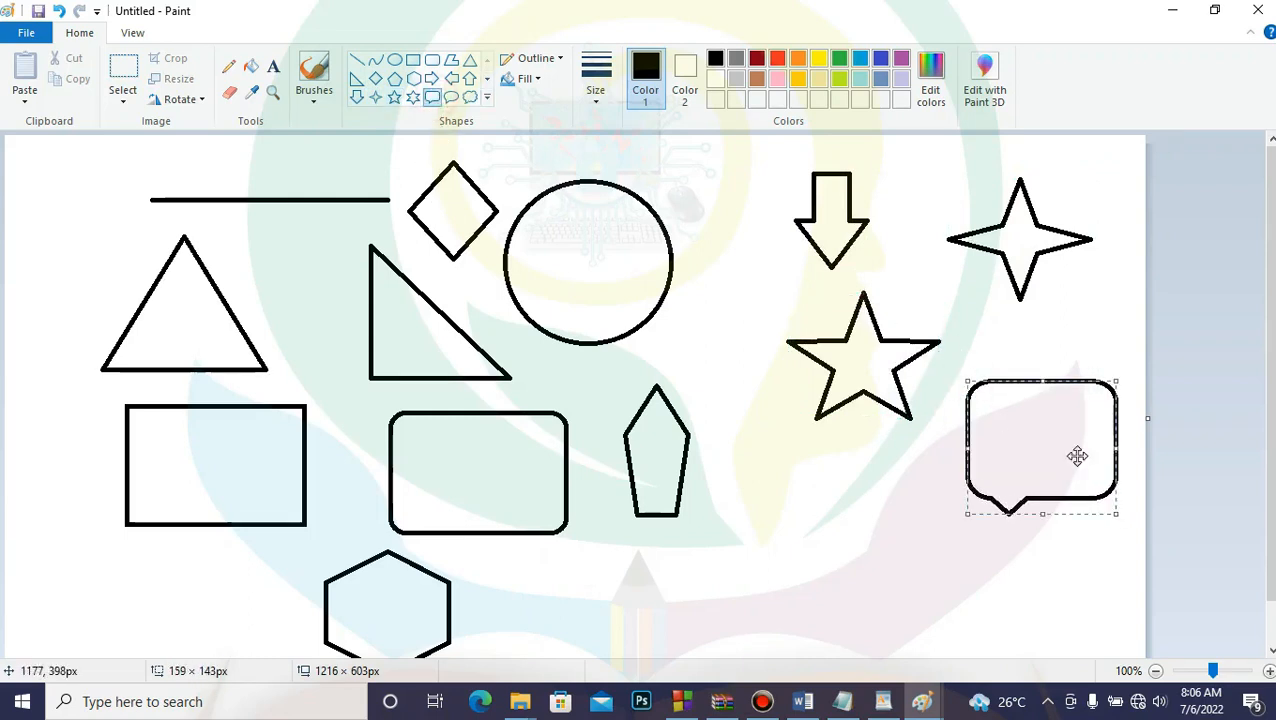
{"action": "left_click", "coordinate": [451, 97]}
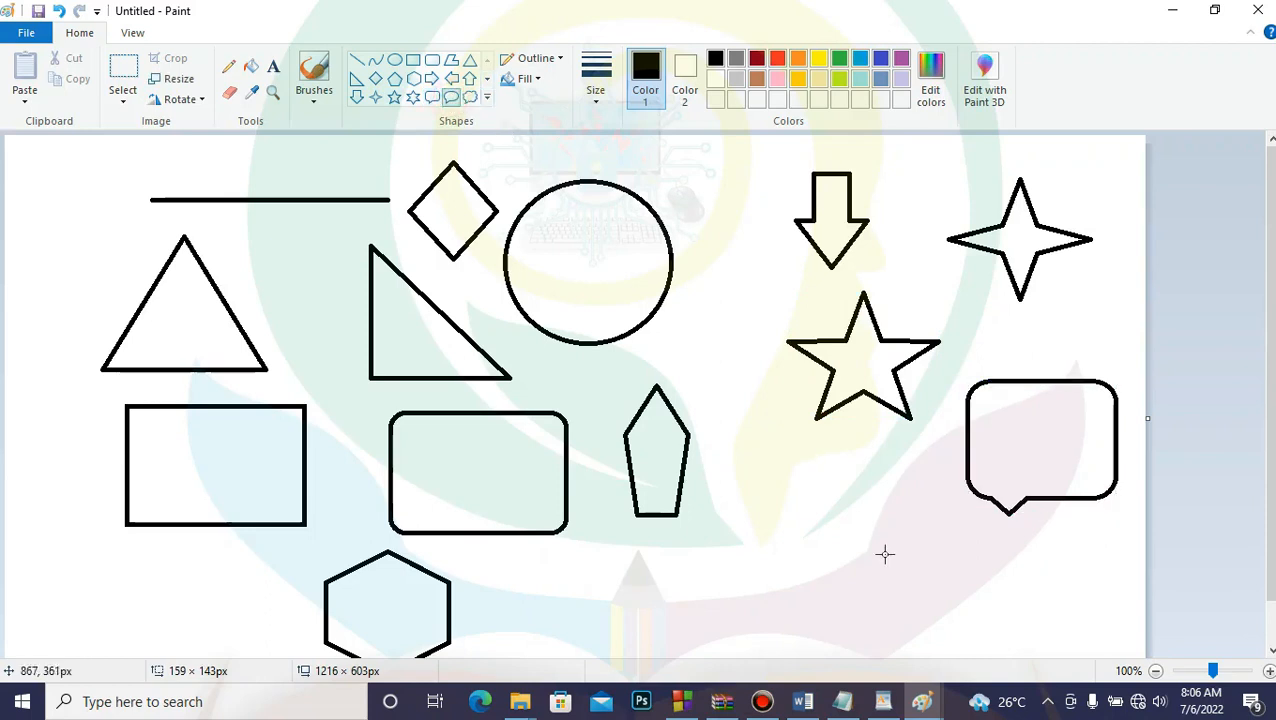
{"action": "left_click", "coordinate": [470, 96]}
{"action": "left_click_drag", "start_coordinate": [762, 467], "coordinate": [960, 591]}
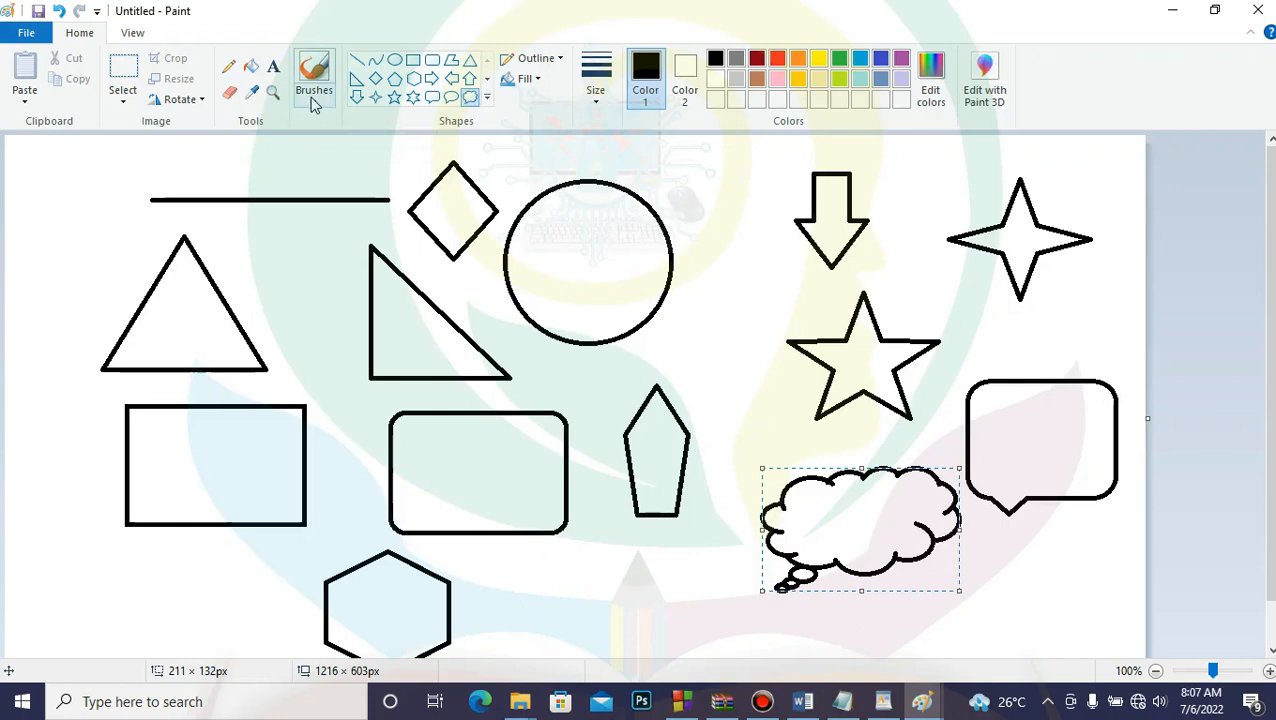
Erase most of the horizontal line and the whole diamond with the Eraser.
{"action": "left_click", "coordinate": [230, 93]}
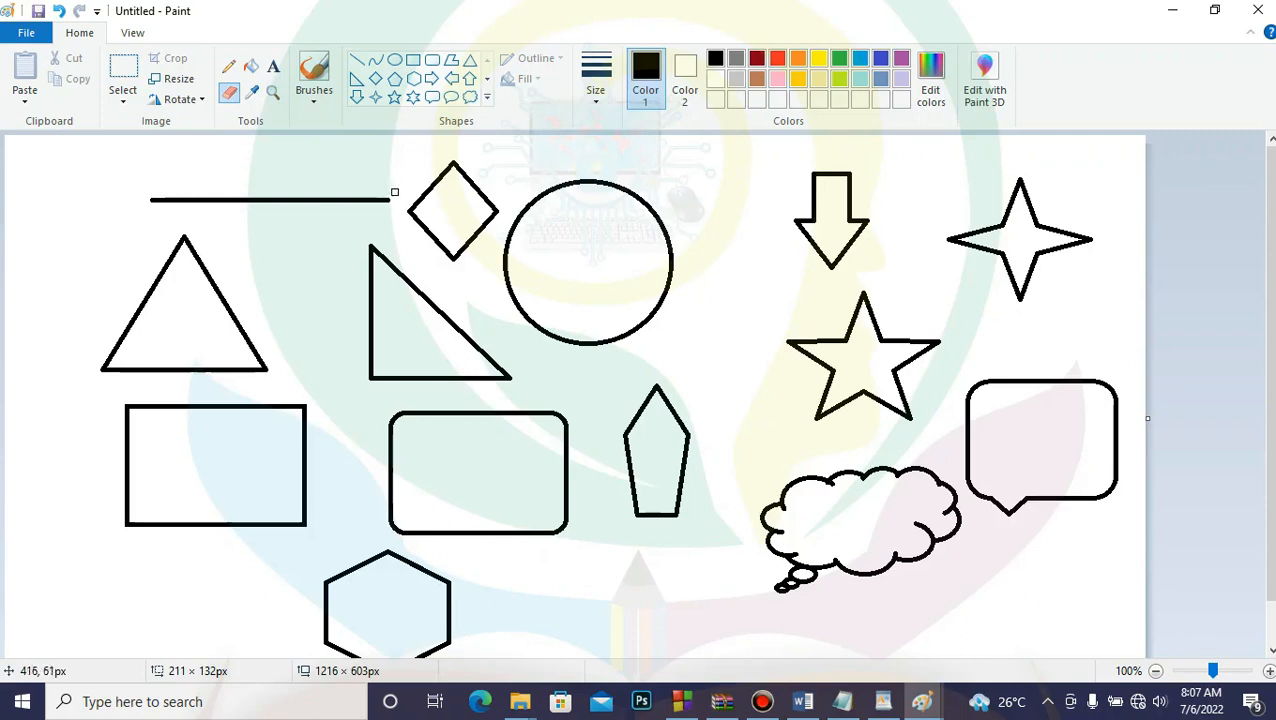
{"action": "mouse_move", "coordinate": [392, 202]}
{"action": "left_mouse_down"}
{"action": "mouse_move", "coordinate": [297, 202]}
{"action": "mouse_move", "coordinate": [355, 190]}
{"action": "mouse_move", "coordinate": [226, 203]}
{"action": "mouse_move", "coordinate": [286, 199]}
{"action": "mouse_move", "coordinate": [184, 189]}
{"action": "left_mouse_up"}
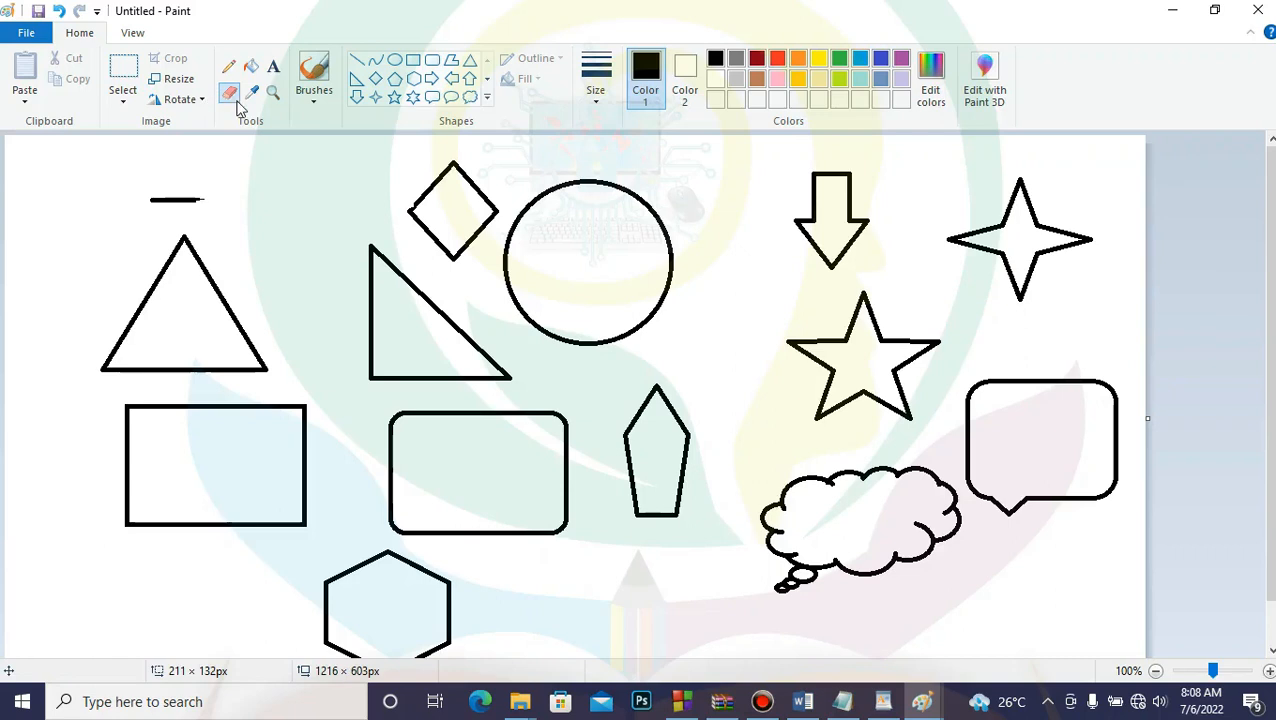
{"action": "mouse_move", "coordinate": [439, 174]}
{"action": "left_mouse_down"}
{"action": "mouse_move", "coordinate": [419, 200]}
{"action": "mouse_move", "coordinate": [462, 159]}
{"action": "mouse_move", "coordinate": [473, 196]}
{"action": "mouse_move", "coordinate": [471, 177]}
{"action": "mouse_move", "coordinate": [507, 215]}
{"action": "mouse_move", "coordinate": [476, 228]}
{"action": "mouse_move", "coordinate": [503, 201]}
{"action": "mouse_move", "coordinate": [468, 189]}
{"action": "mouse_move", "coordinate": [492, 211]}
{"action": "mouse_move", "coordinate": [484, 228]}
{"action": "mouse_move", "coordinate": [453, 242]}
{"action": "mouse_move", "coordinate": [413, 205]}
{"action": "mouse_move", "coordinate": [415, 228]}
{"action": "mouse_move", "coordinate": [494, 232]}
{"action": "mouse_move", "coordinate": [460, 247]}
{"action": "mouse_move", "coordinate": [451, 259]}
{"action": "left_mouse_up"}
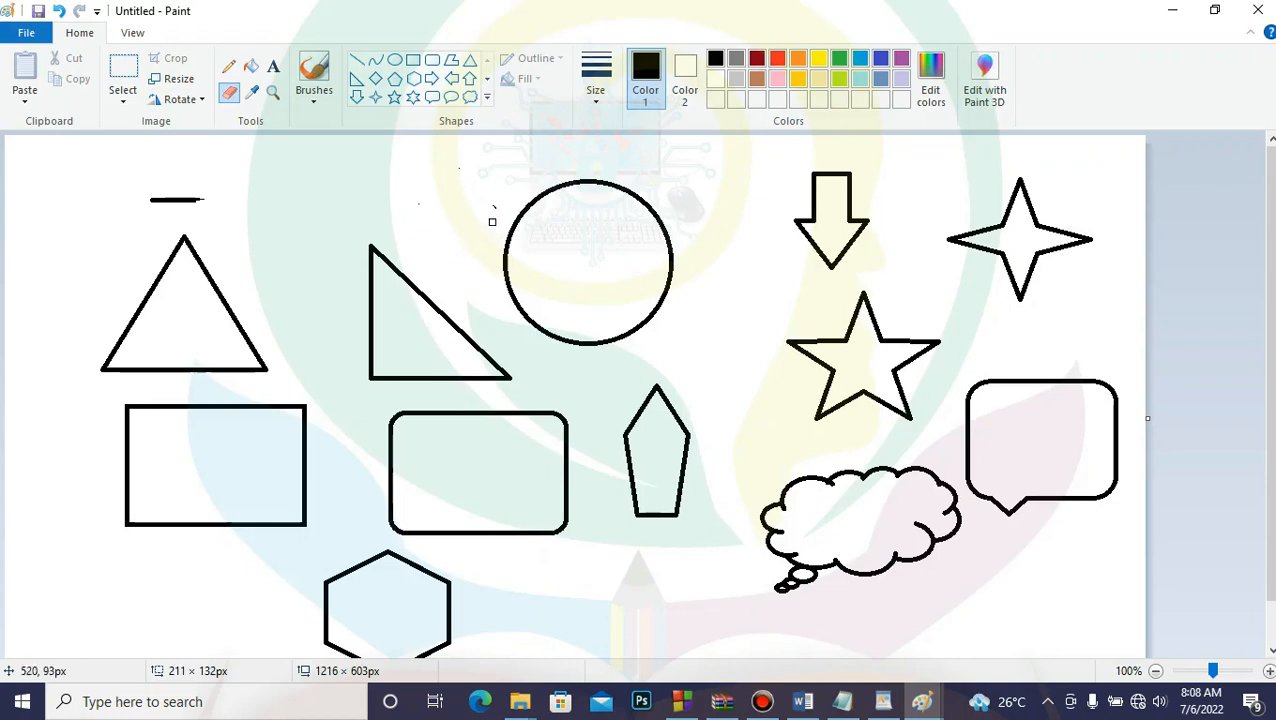
{"action": "left_click_drag", "start_coordinate": [461, 153], "coordinate": [418, 202]}
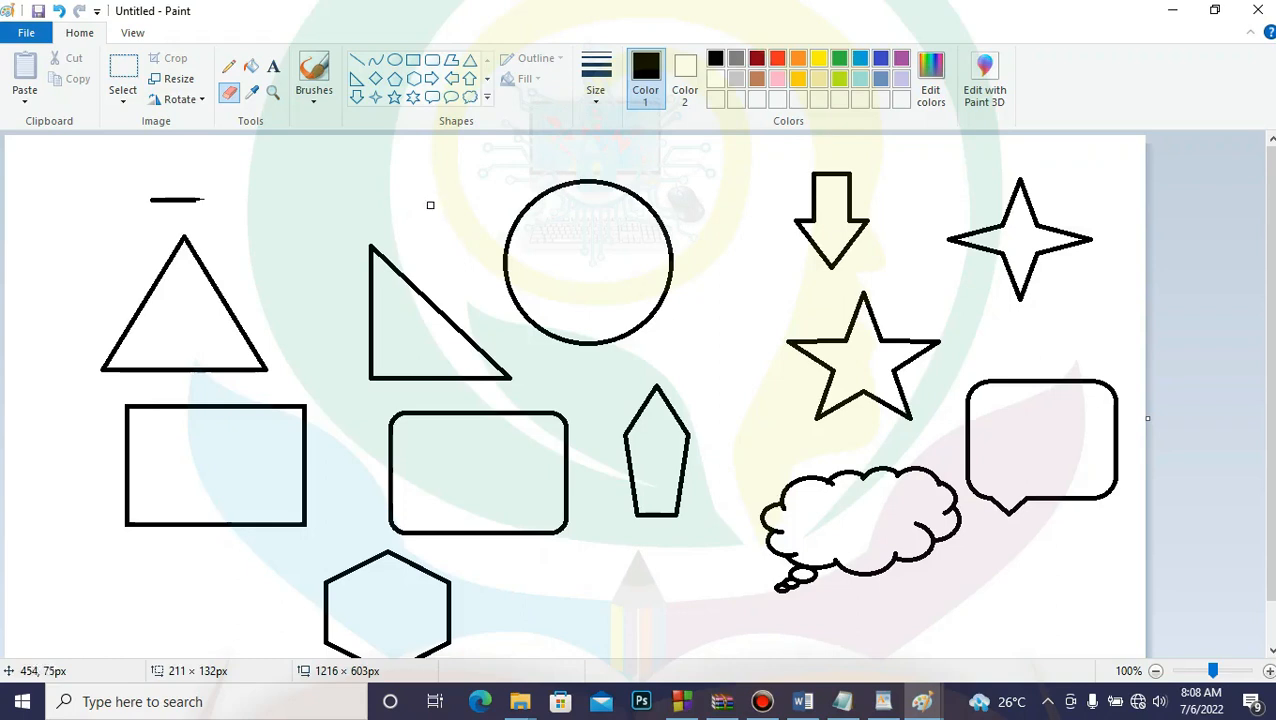
Activate the Fill with color tool and try pink, lime and dark red as Color 1, ending on gold.
{"action": "left_click", "coordinate": [252, 92]}
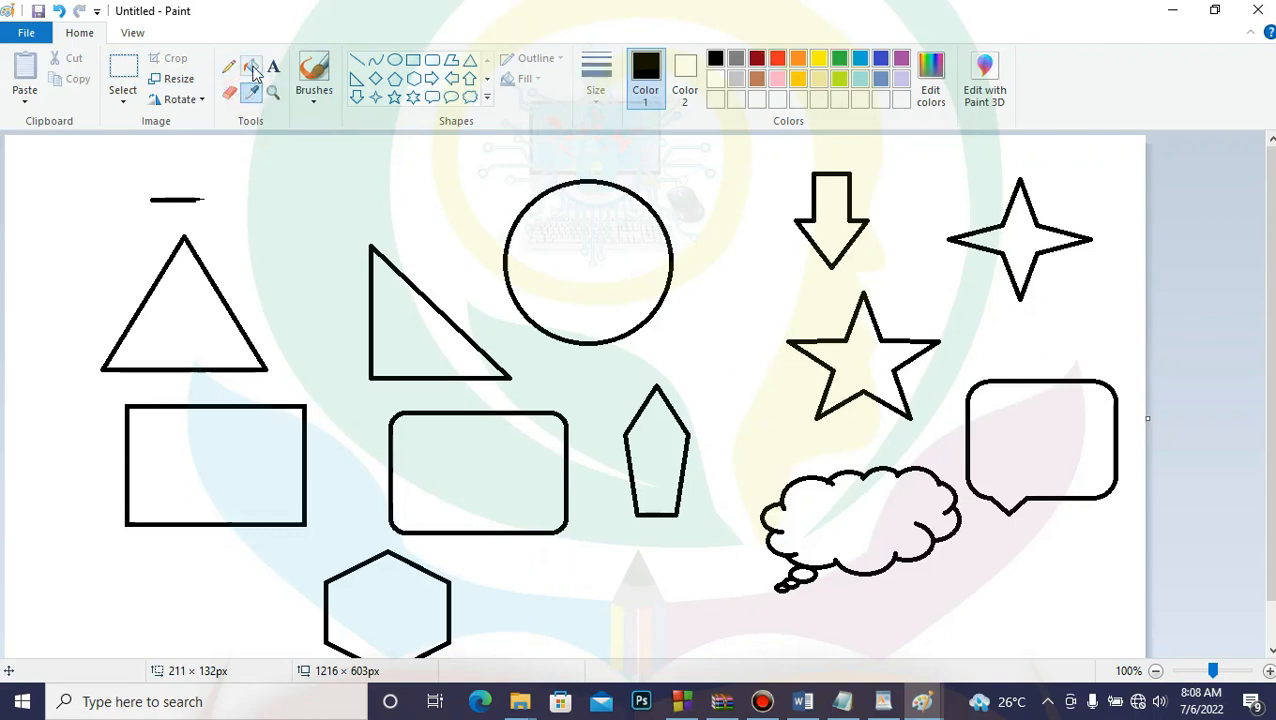
{"action": "left_click", "coordinate": [252, 68]}
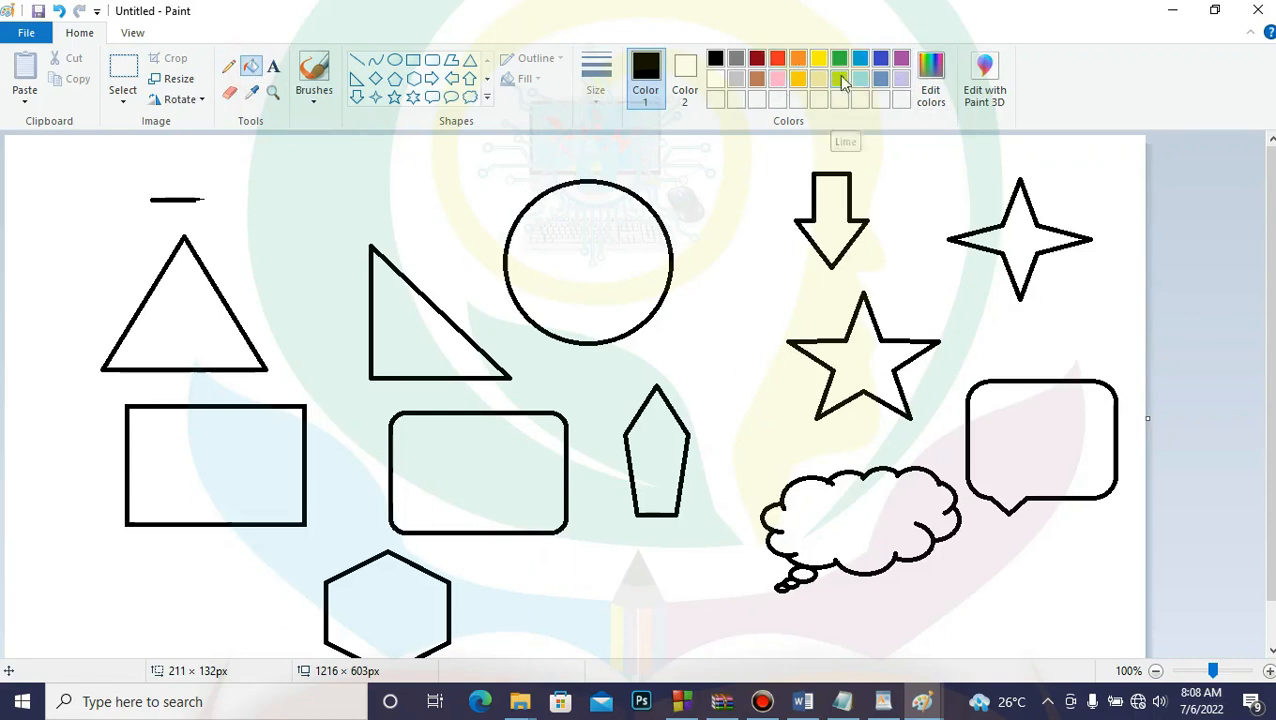
{"action": "left_click", "coordinate": [782, 81]}
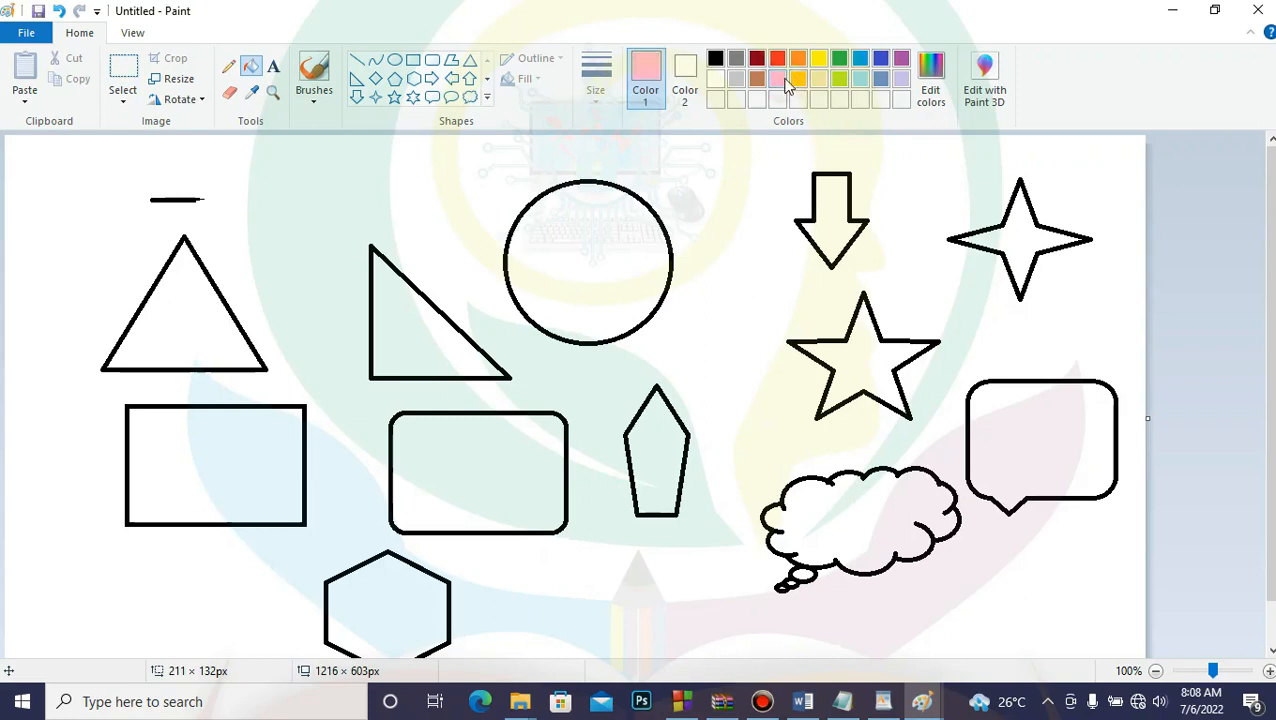
{"action": "left_click", "coordinate": [841, 80]}
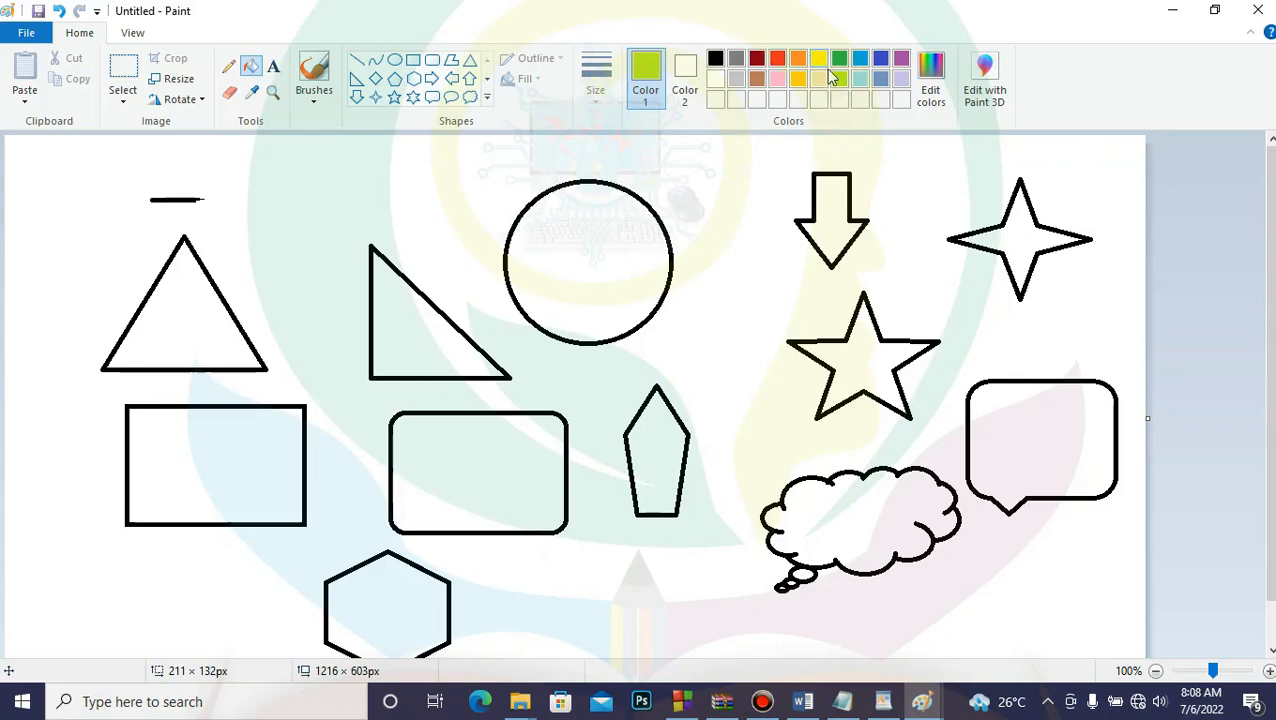
{"action": "left_click", "coordinate": [757, 59]}
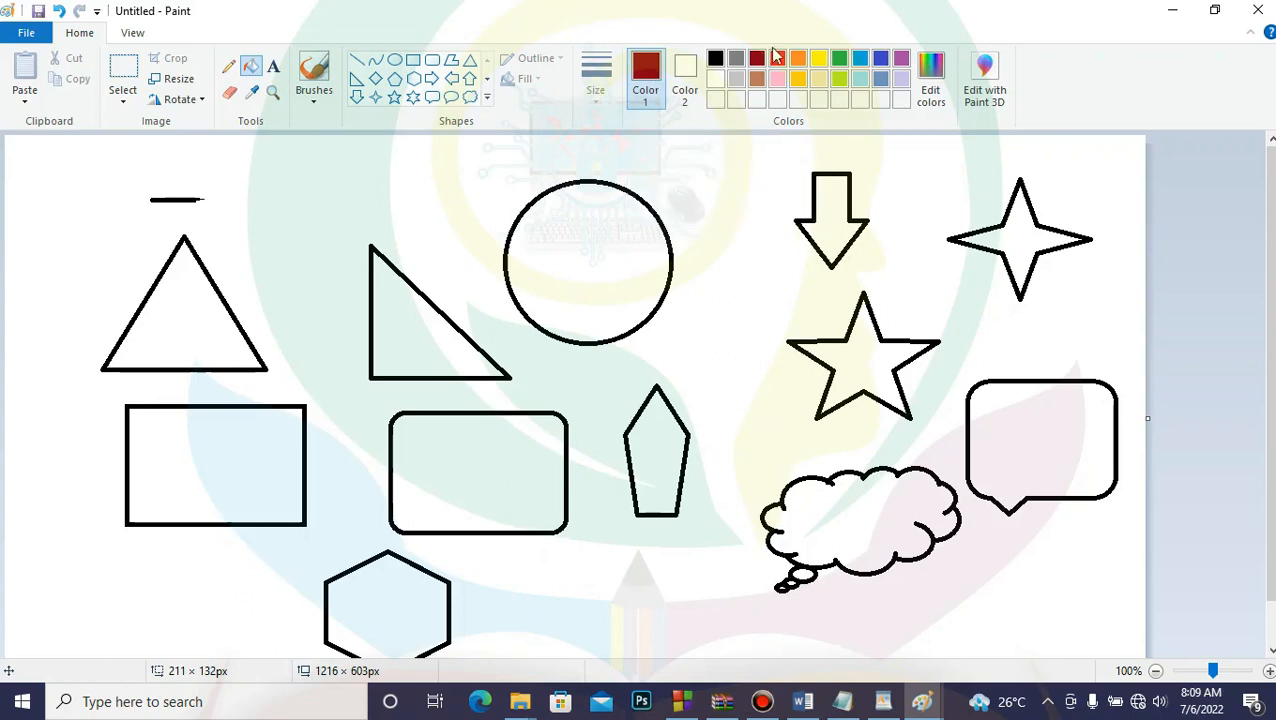
{"action": "left_click", "coordinate": [800, 80]}
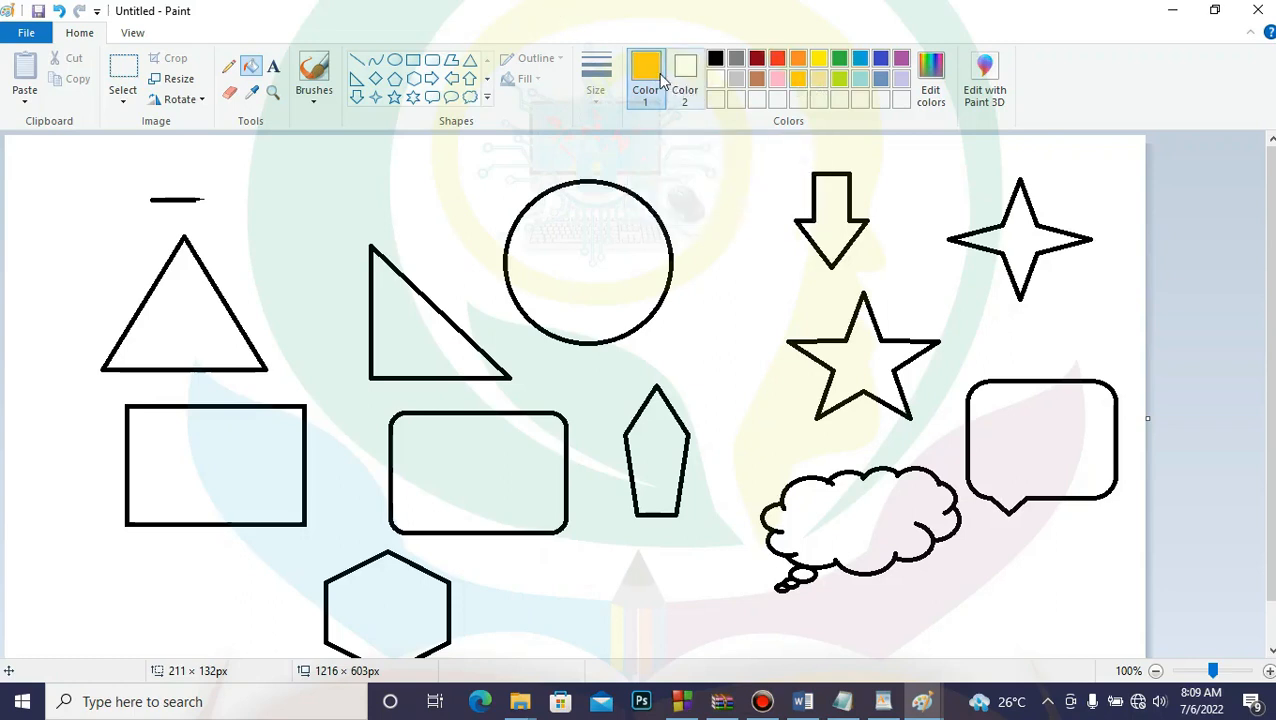
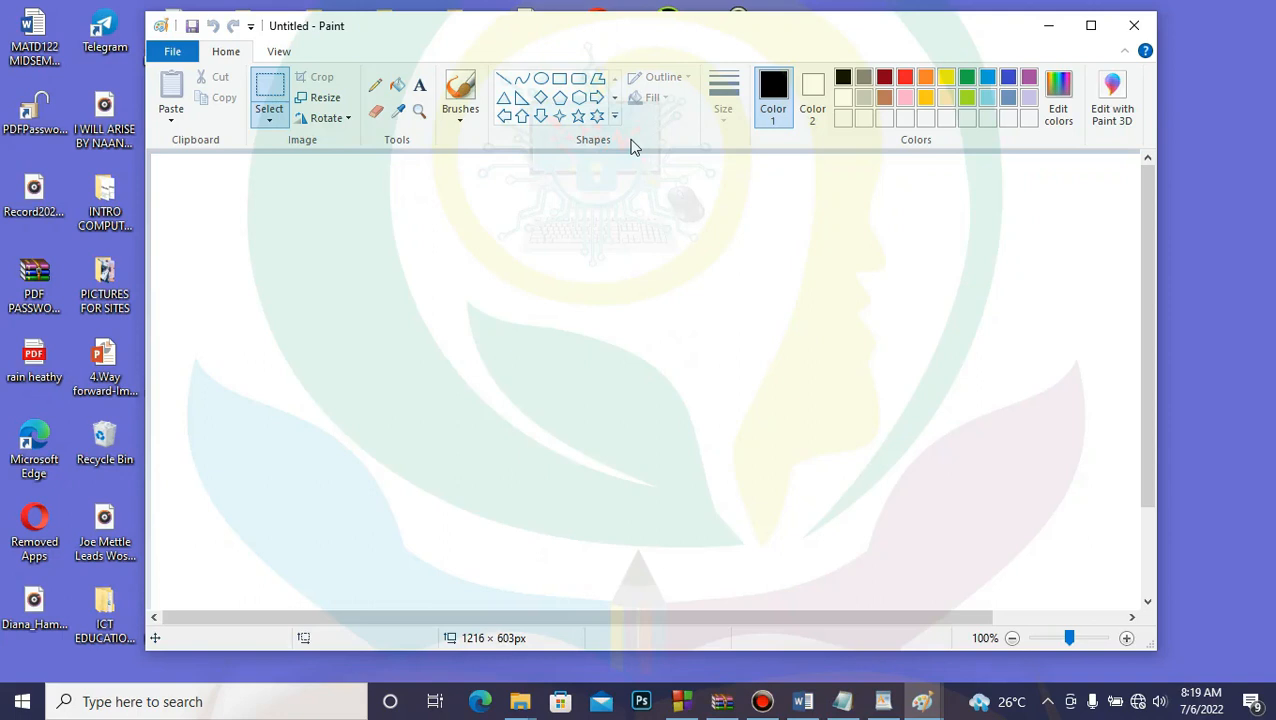
Draw a horizontal S-shaped curve about 334 px wide, bending it upward near its start and downward near its end.
{"action": "left_click", "coordinate": [521, 88]}
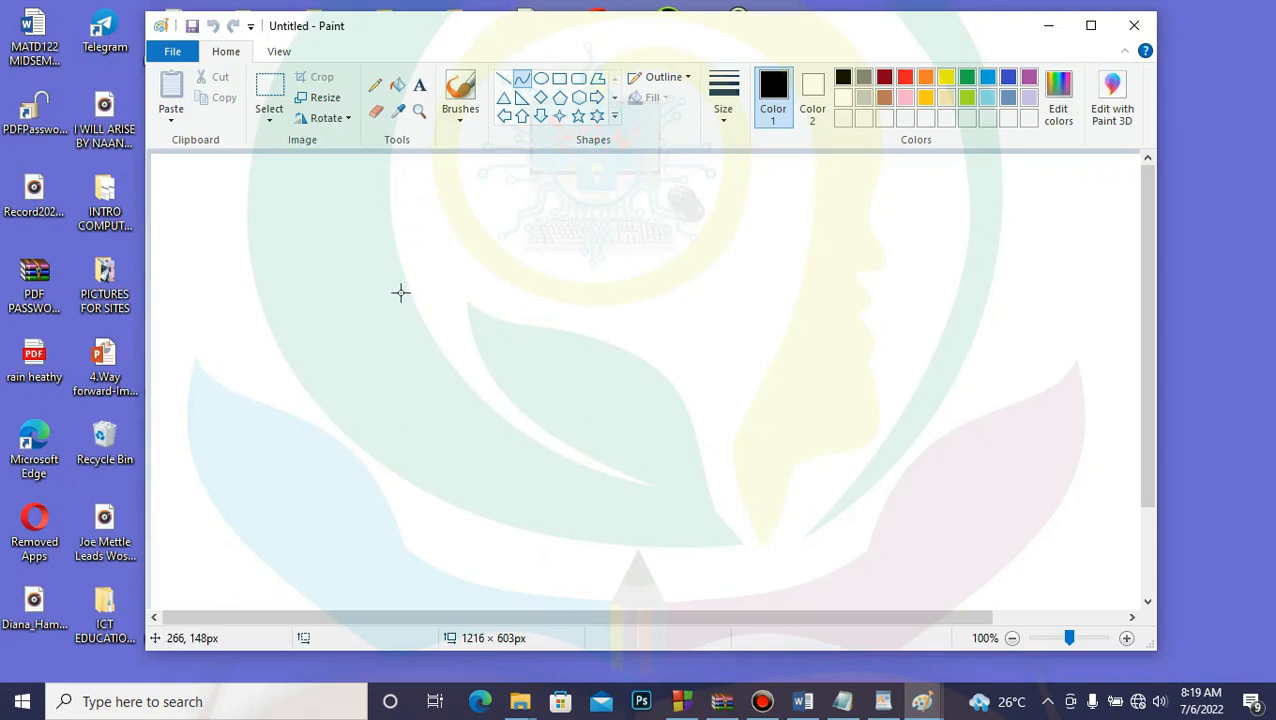
{"action": "left_click_drag", "start_coordinate": [400, 292], "coordinate": [713, 293]}
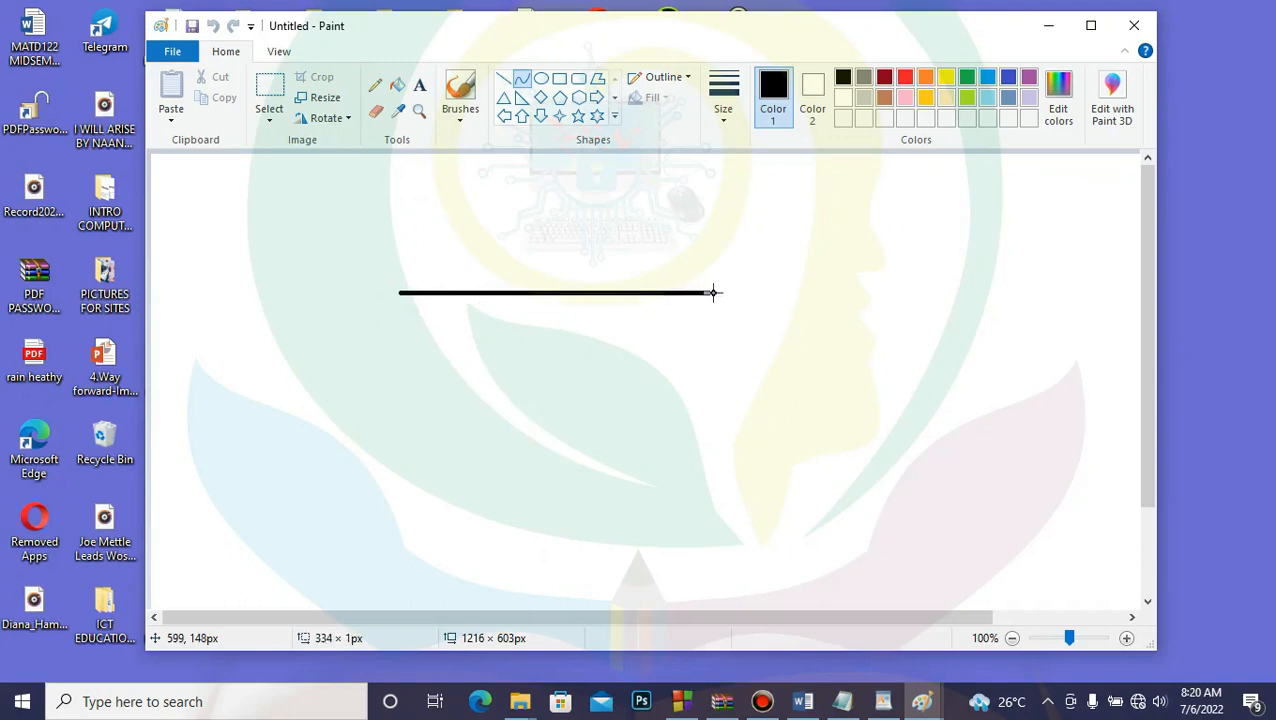
{"action": "left_click_drag", "start_coordinate": [713, 293], "coordinate": [716, 293]}
{"action": "left_click_drag", "start_coordinate": [478, 274], "coordinate": [463, 224]}
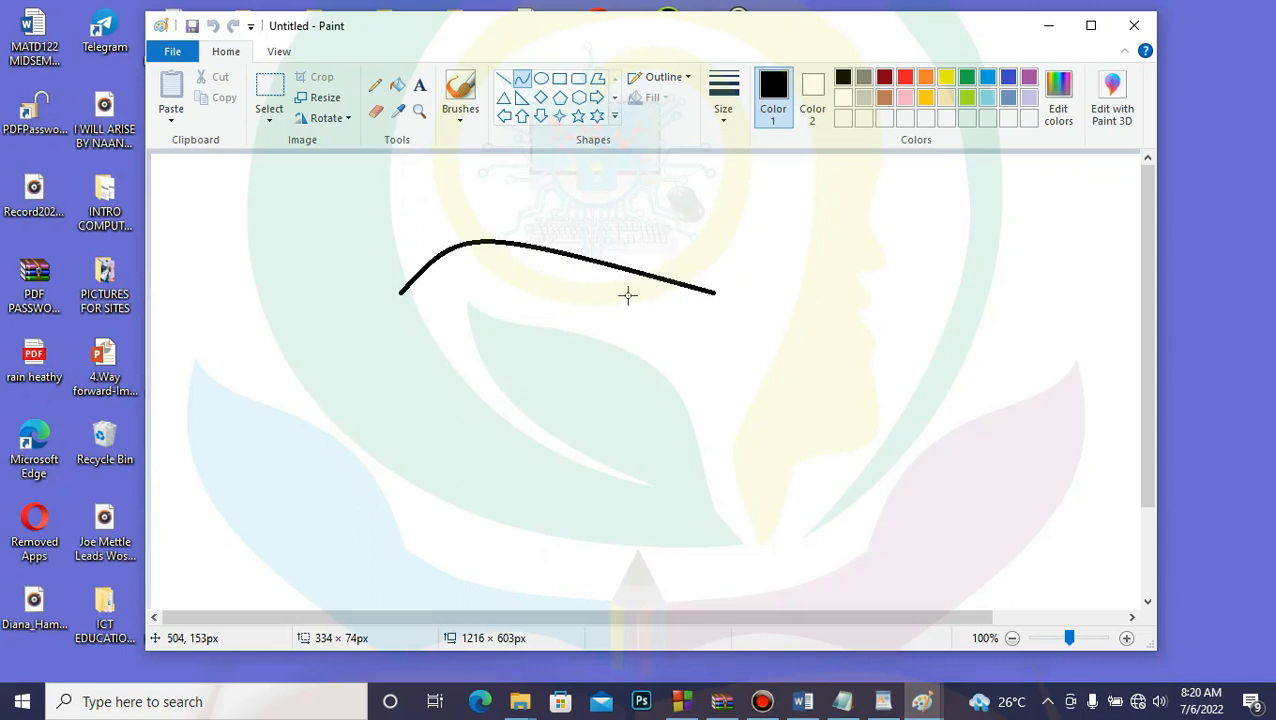
{"action": "mouse_move", "coordinate": [628, 295]}
{"action": "left_mouse_down"}
{"action": "mouse_move", "coordinate": [628, 381]}
{"action": "mouse_move", "coordinate": [658, 396]}
{"action": "left_mouse_up"}
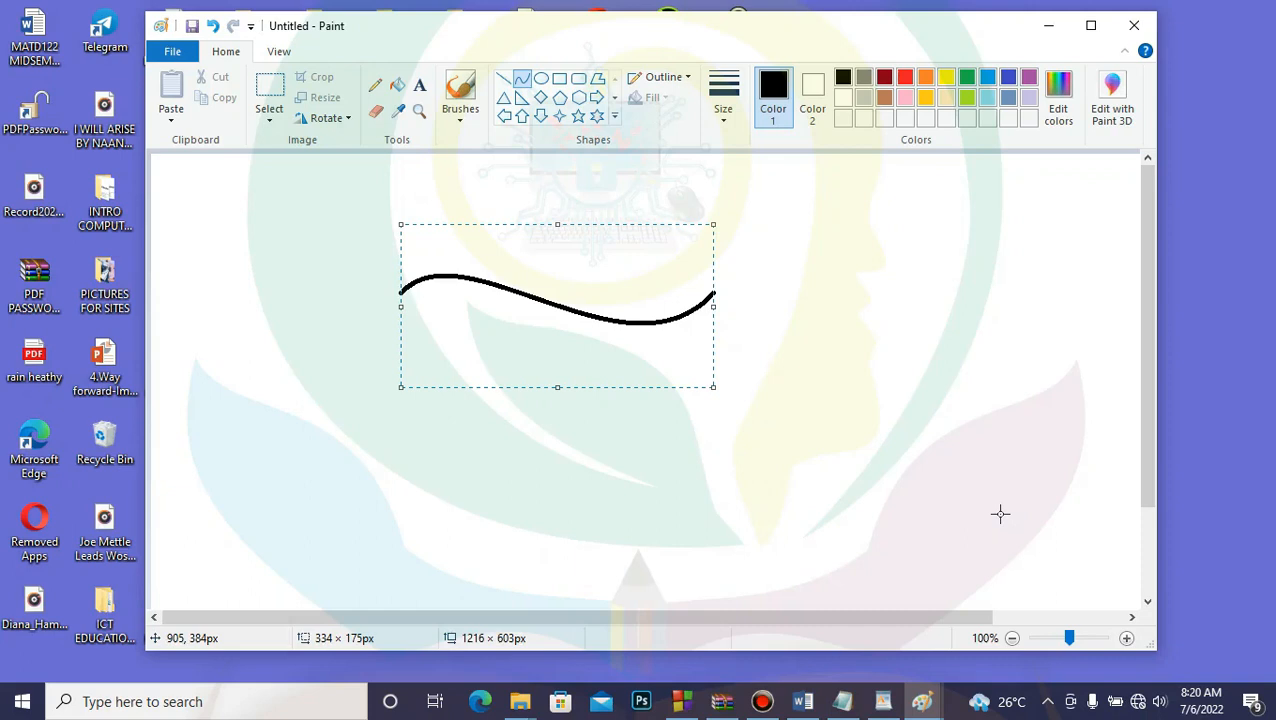
Draw a short, steep S-shaped curve about 77 × 102 px below the first curve.
{"action": "left_click_drag", "start_coordinate": [565, 414], "coordinate": [594, 510]}
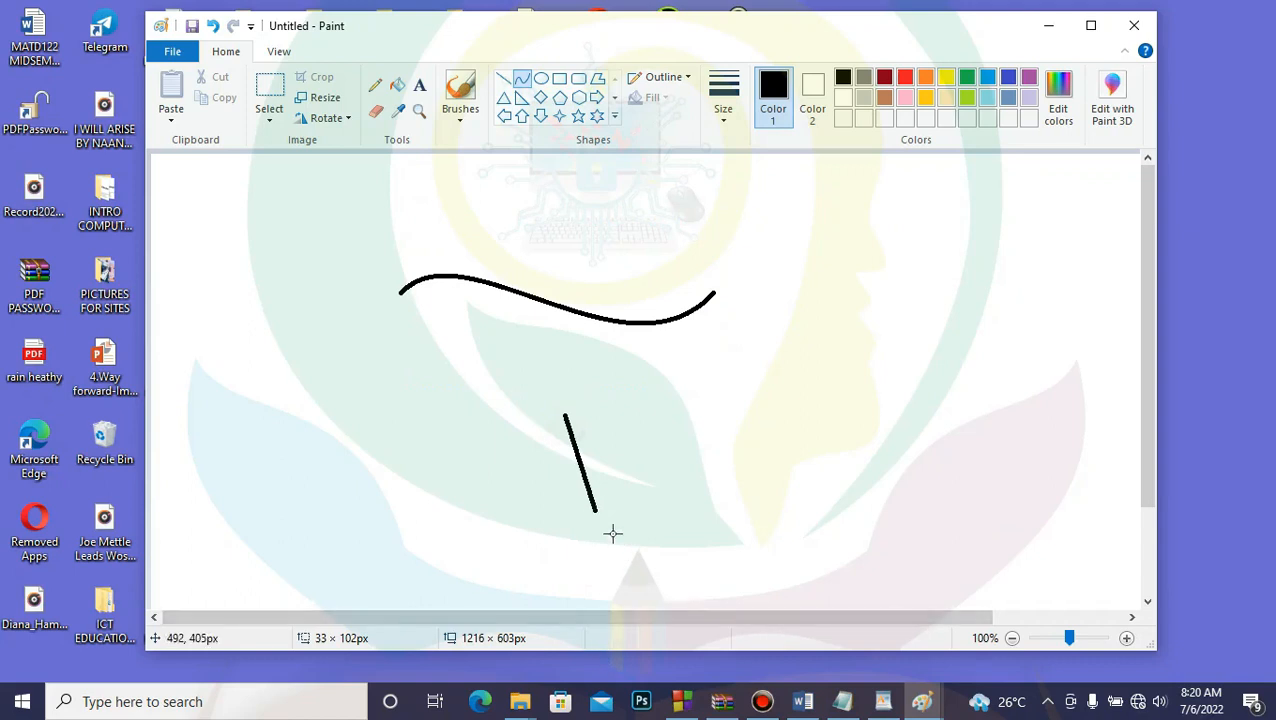
{"action": "left_click_drag", "start_coordinate": [545, 454], "coordinate": [533, 435]}
{"action": "mouse_move", "coordinate": [601, 467]}
{"action": "left_mouse_down"}
{"action": "mouse_move", "coordinate": [681, 447]}
{"action": "mouse_move", "coordinate": [595, 447]}
{"action": "mouse_move", "coordinate": [595, 434]}
{"action": "mouse_move", "coordinate": [596, 469]}
{"action": "mouse_move", "coordinate": [600, 447]}
{"action": "mouse_move", "coordinate": [609, 473]}
{"action": "mouse_move", "coordinate": [626, 464]}
{"action": "mouse_move", "coordinate": [612, 444]}
{"action": "mouse_move", "coordinate": [604, 472]}
{"action": "left_mouse_up"}
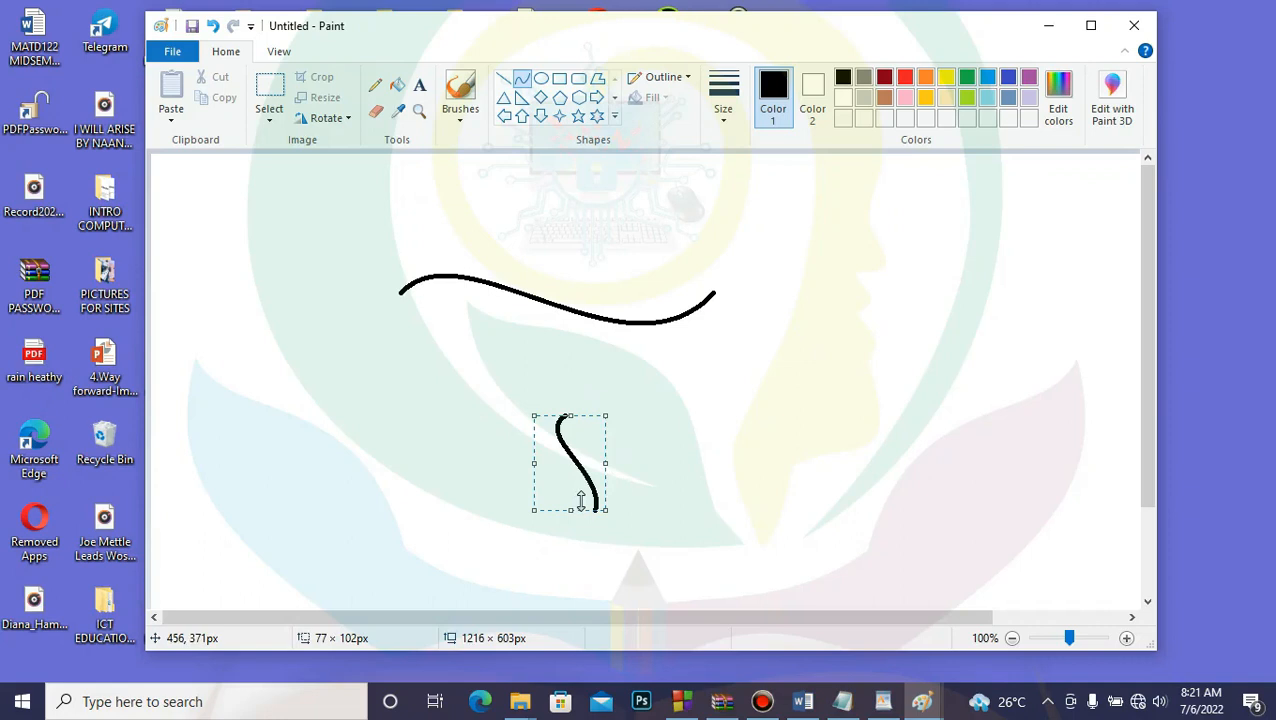
Draw another horizontal S-shaped curve about 351 px wide to the right of the first one.
{"action": "left_click", "coordinate": [776, 293]}
{"action": "left_click_drag", "start_coordinate": [776, 293], "coordinate": [1104, 293]}
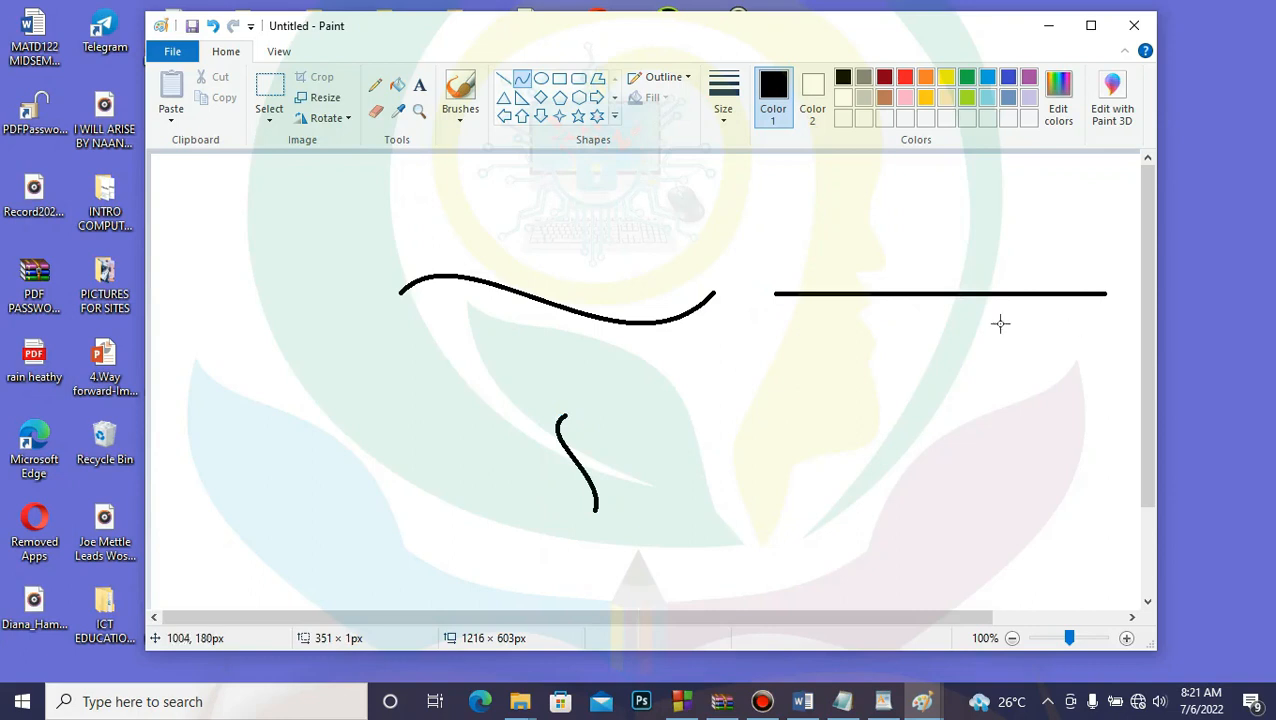
{"action": "left_click_drag", "start_coordinate": [843, 285], "coordinate": [918, 277]}
{"action": "left_click_drag", "start_coordinate": [1005, 290], "coordinate": [1015, 352]}
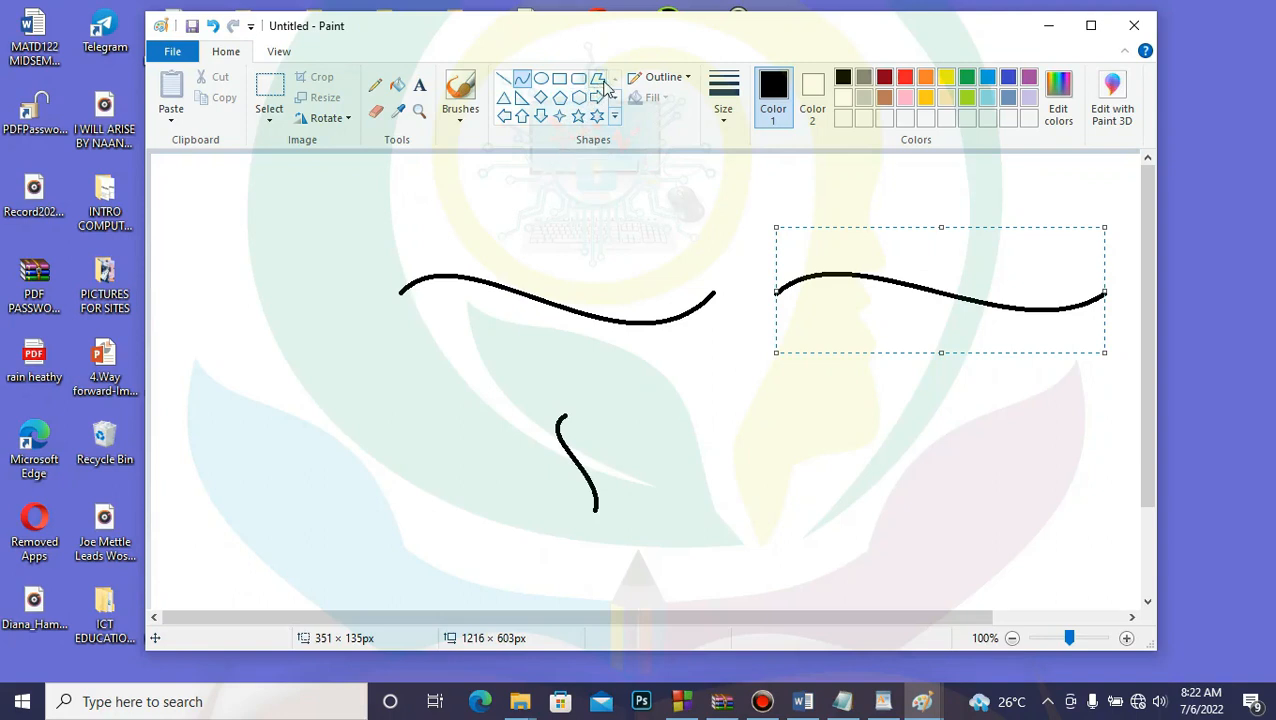
Draw a closed five-sided house outline about 191 × 230 px with the Polygon tool, below the second wide curve.
{"action": "left_click", "coordinate": [600, 80]}
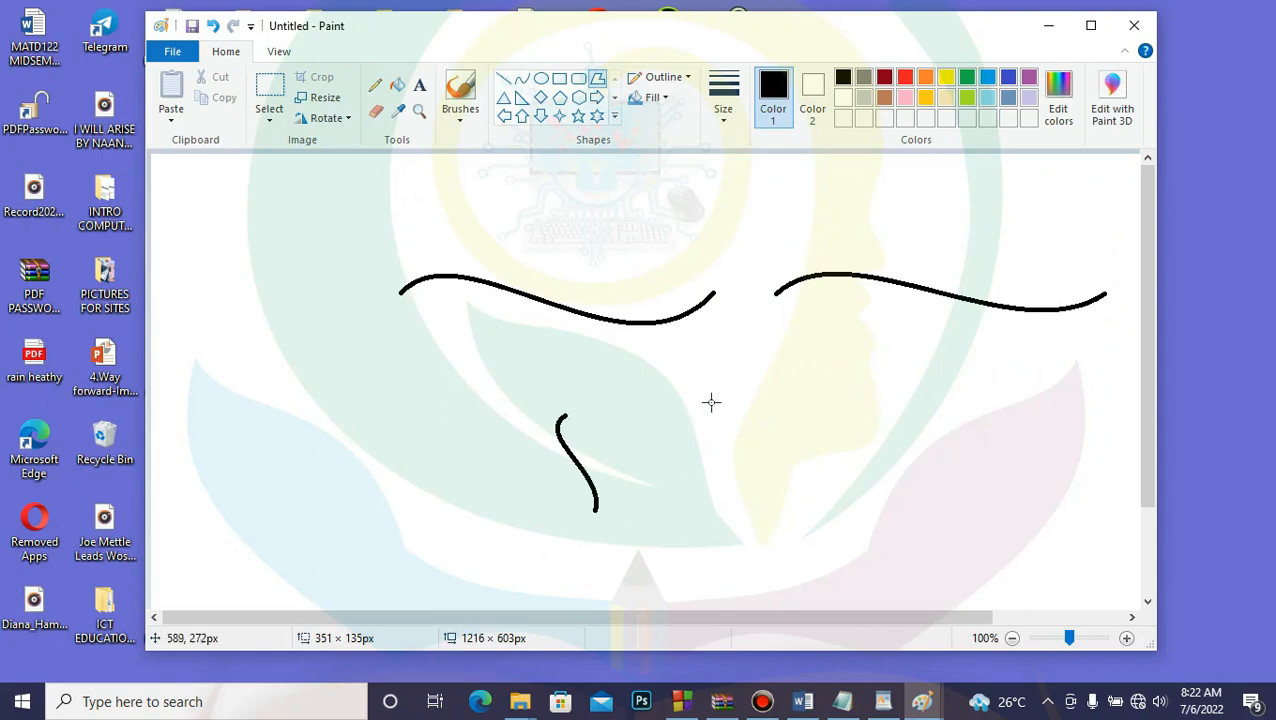
{"action": "left_click", "coordinate": [735, 427]}
{"action": "left_click_drag", "start_coordinate": [735, 427], "coordinate": [806, 326]}
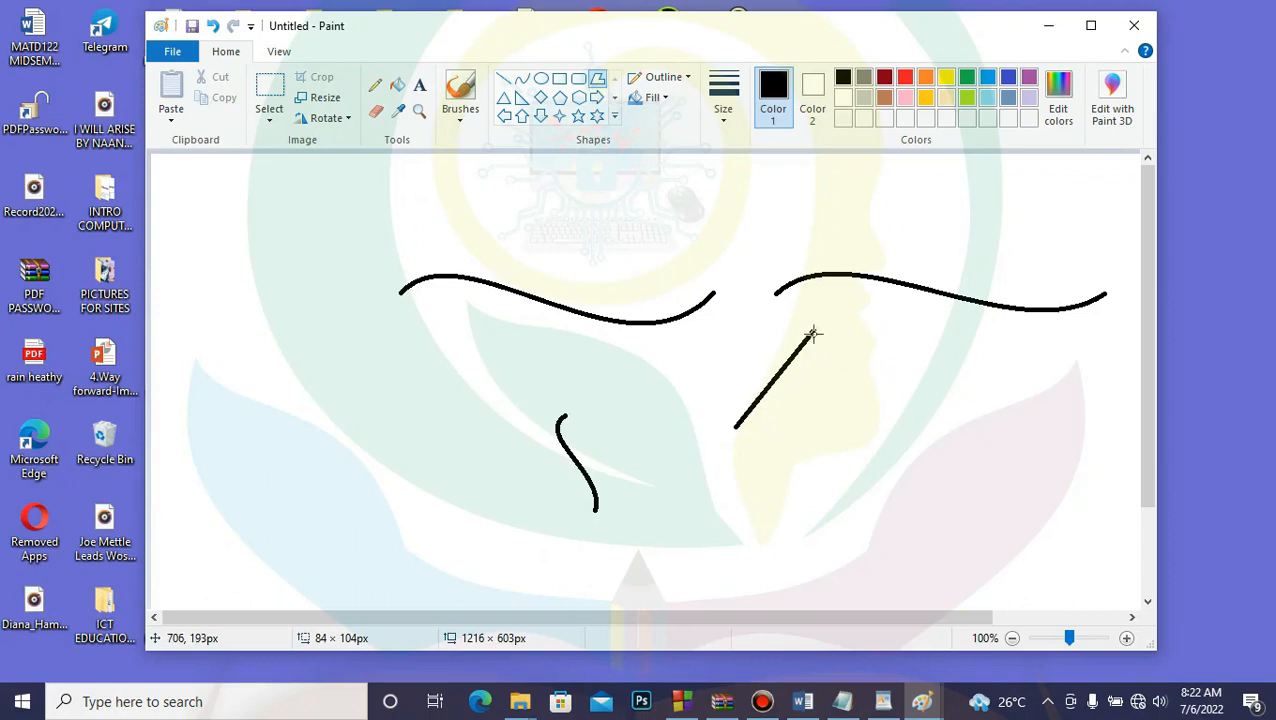
{"action": "left_click", "coordinate": [900, 427]}
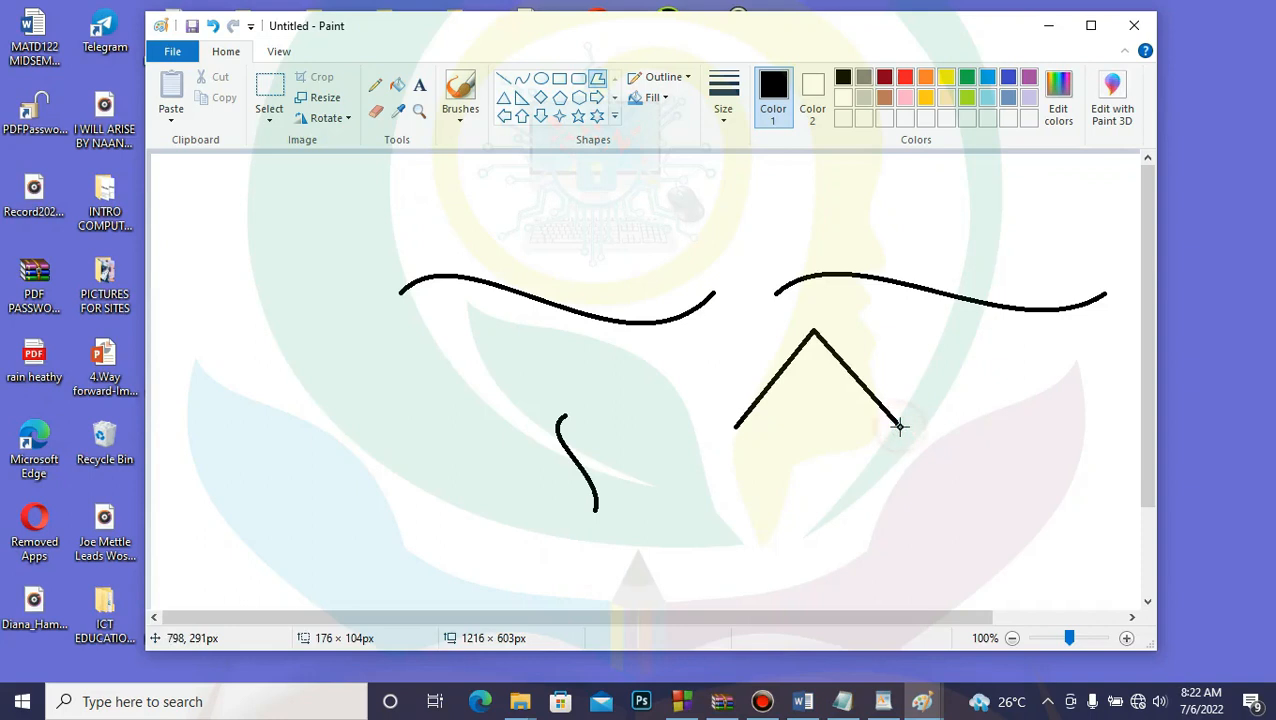
{"action": "left_click", "coordinate": [906, 542]}
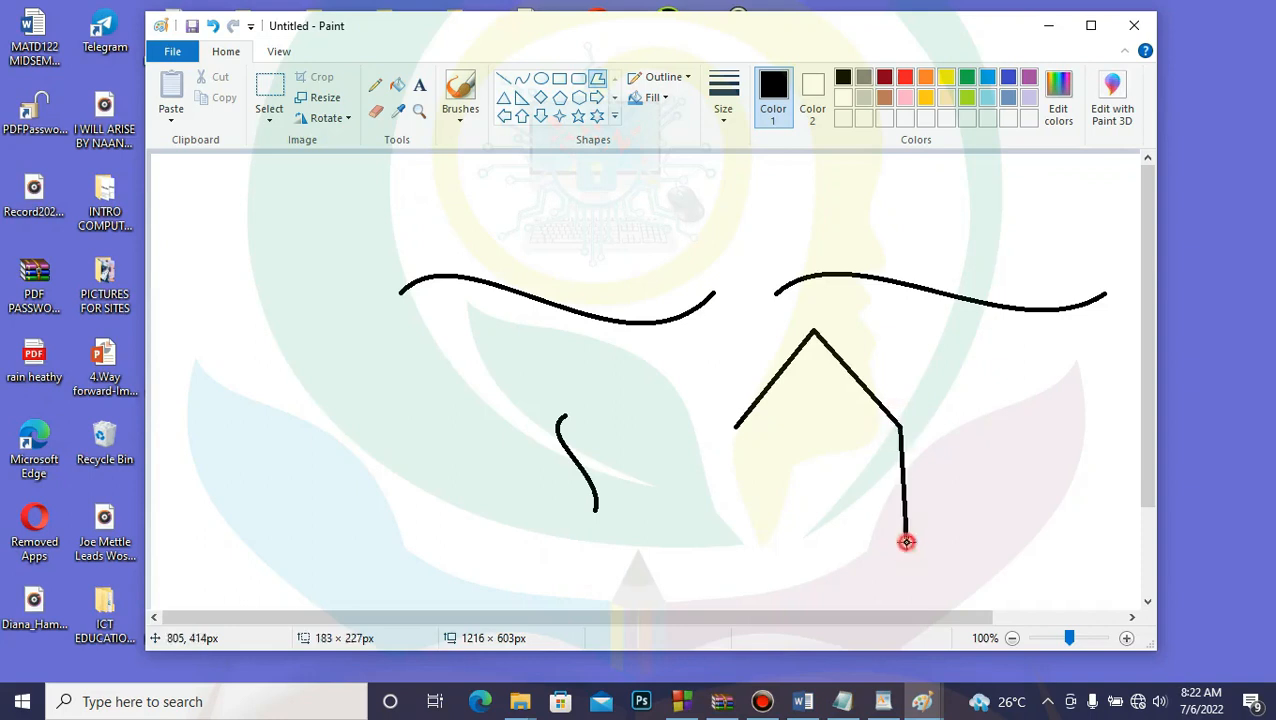
{"action": "left_click", "coordinate": [728, 544]}
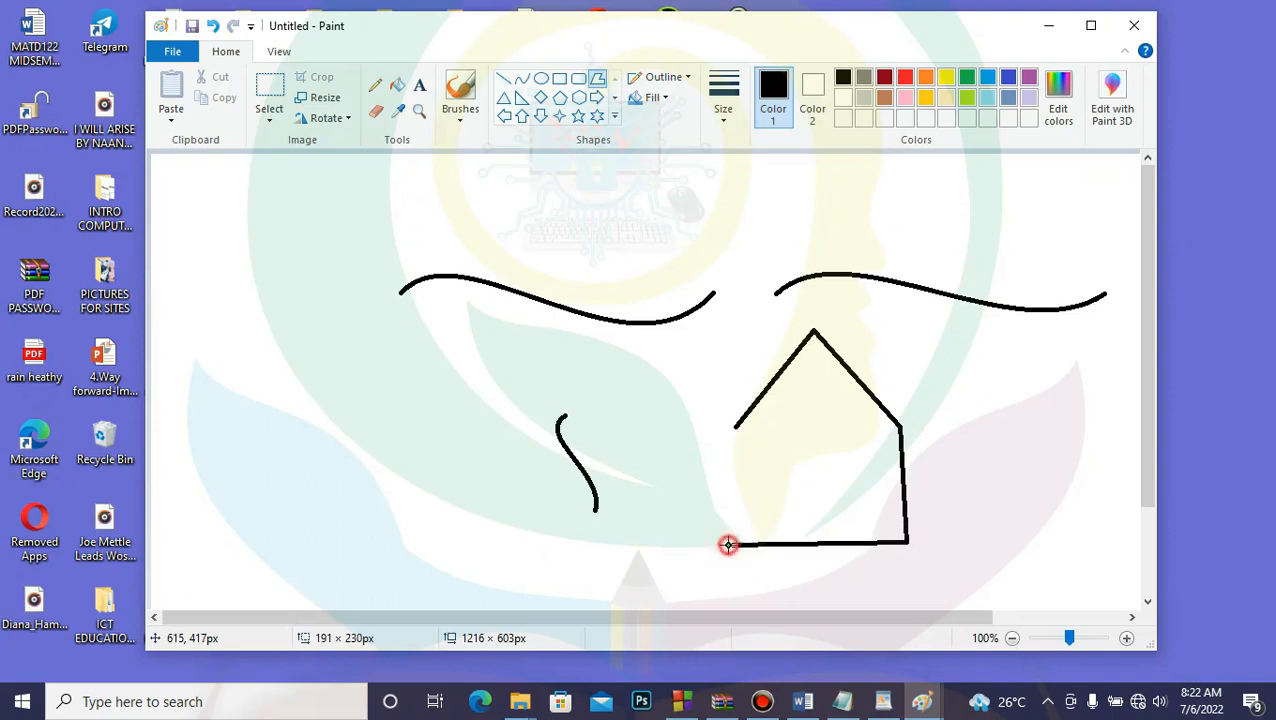
{"action": "left_click", "coordinate": [735, 425]}
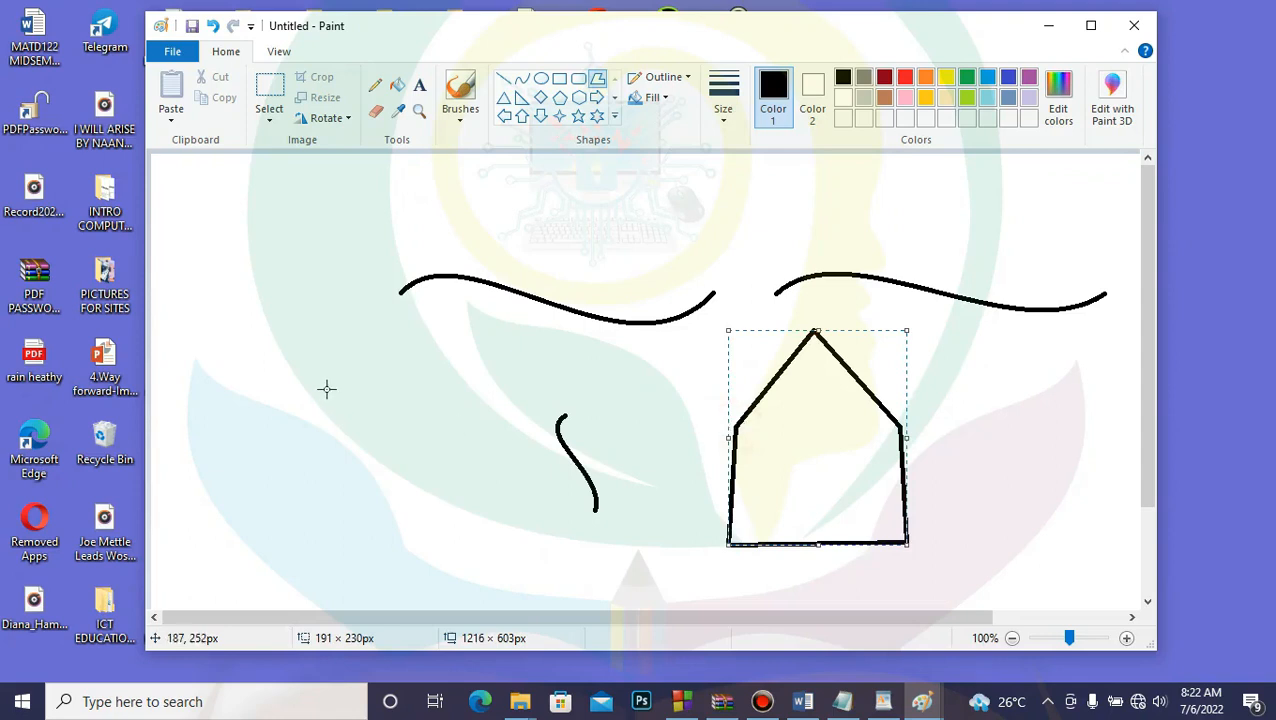
Draw a closed triangle about 194 × 130 px with the Polygon tool, left of the short curve.
{"action": "left_click_drag", "start_coordinate": [265, 455], "coordinate": [356, 335]}
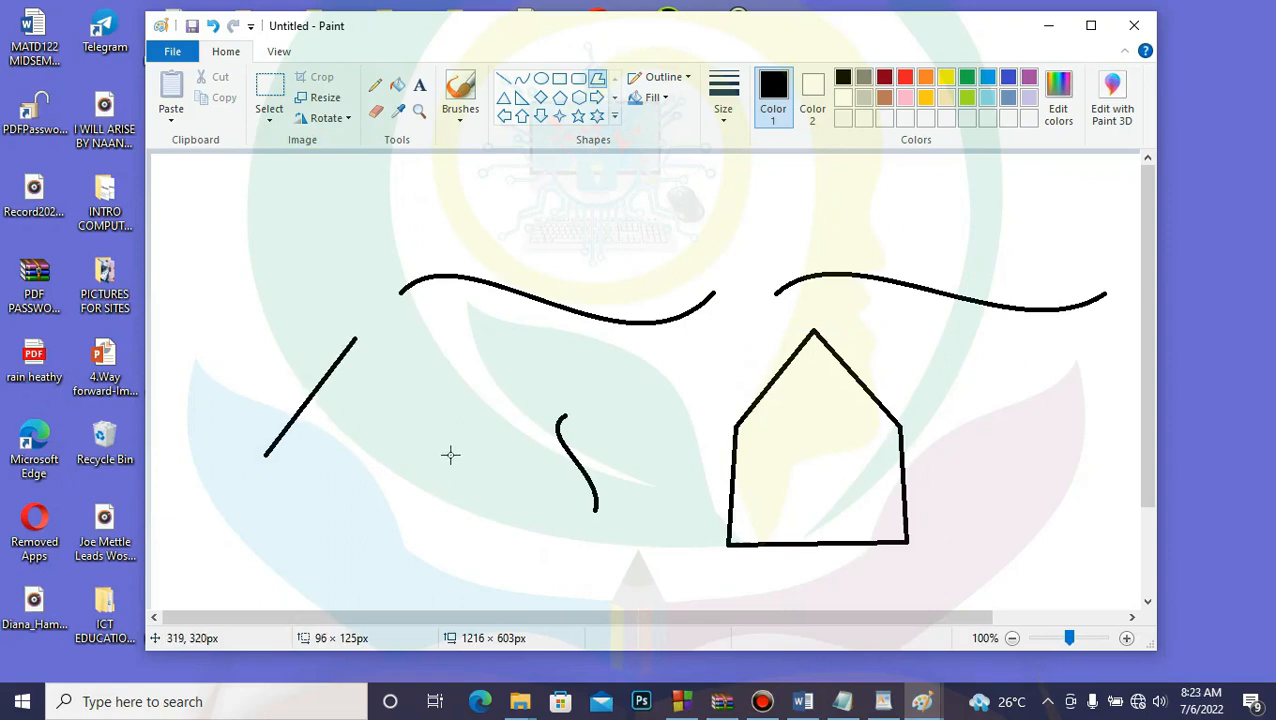
{"action": "left_click_drag", "start_coordinate": [448, 460], "coordinate": [355, 340]}
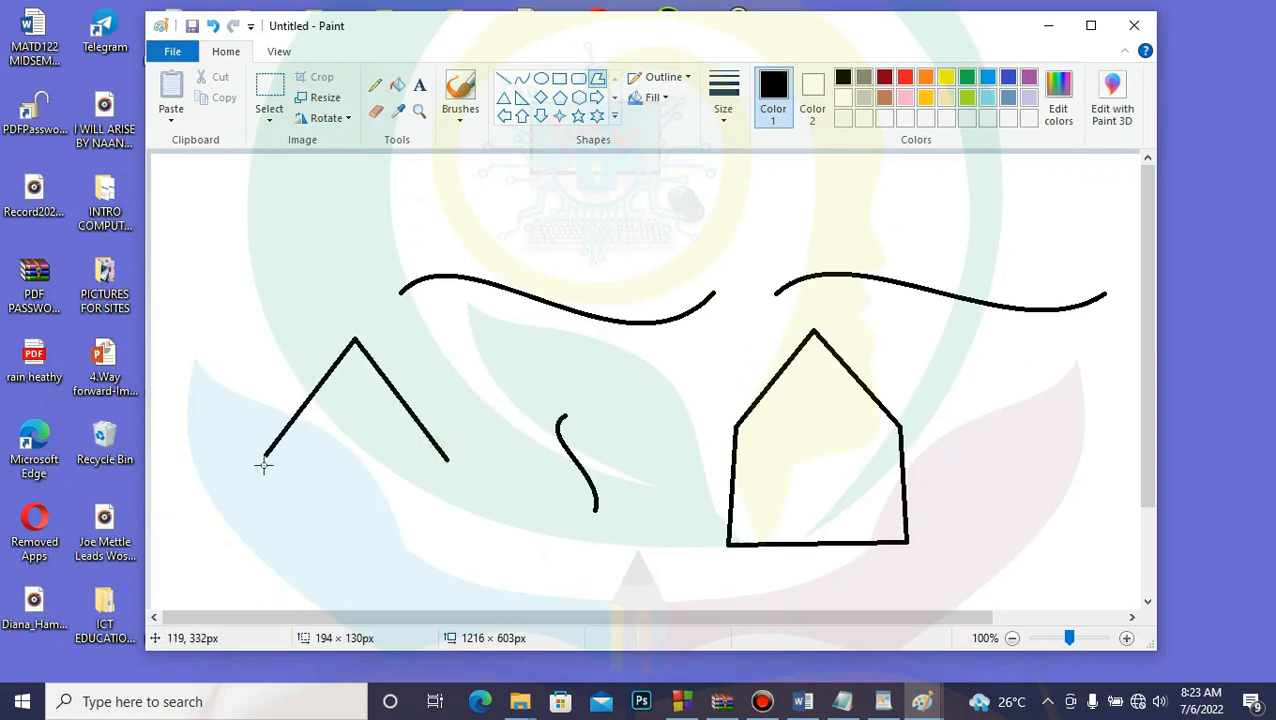
{"action": "left_click_drag", "start_coordinate": [448, 460], "coordinate": [265, 455]}
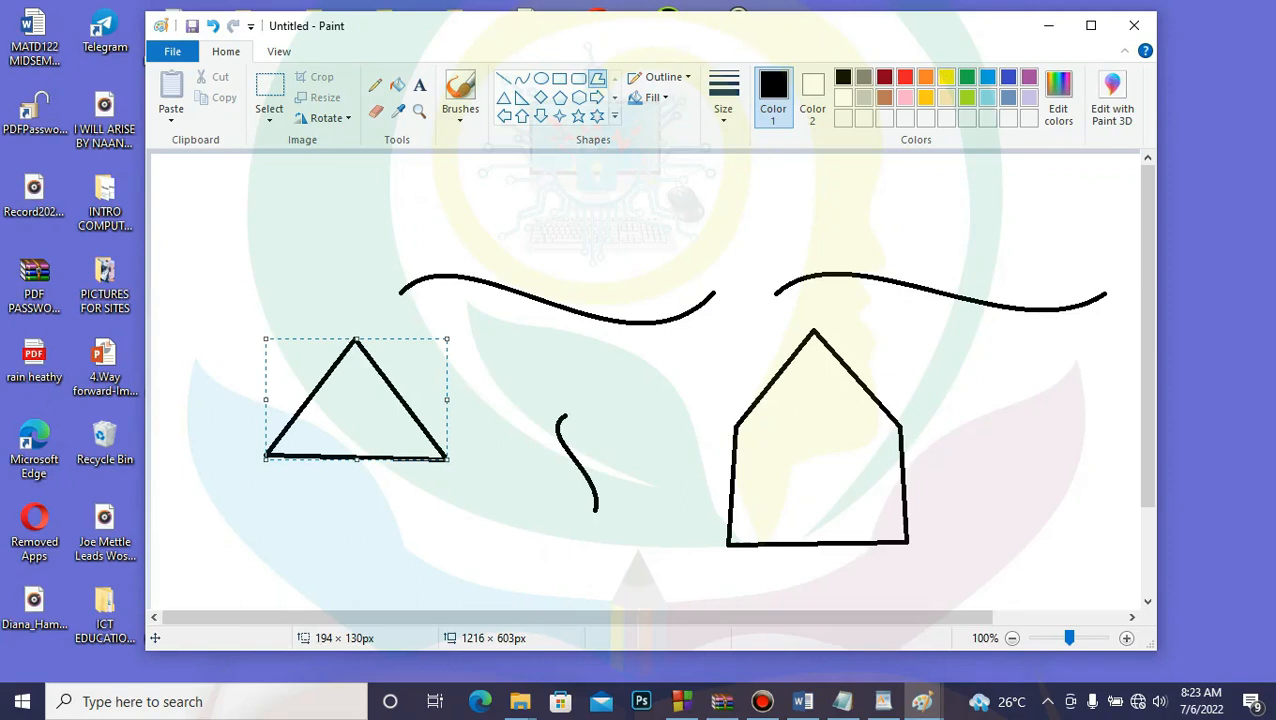
Maximize the window and draw a closed five-pointed star about 274 × 268 px with the Polygon tool, right of the house outline.
{"action": "left_click", "coordinate": [1091, 25]}
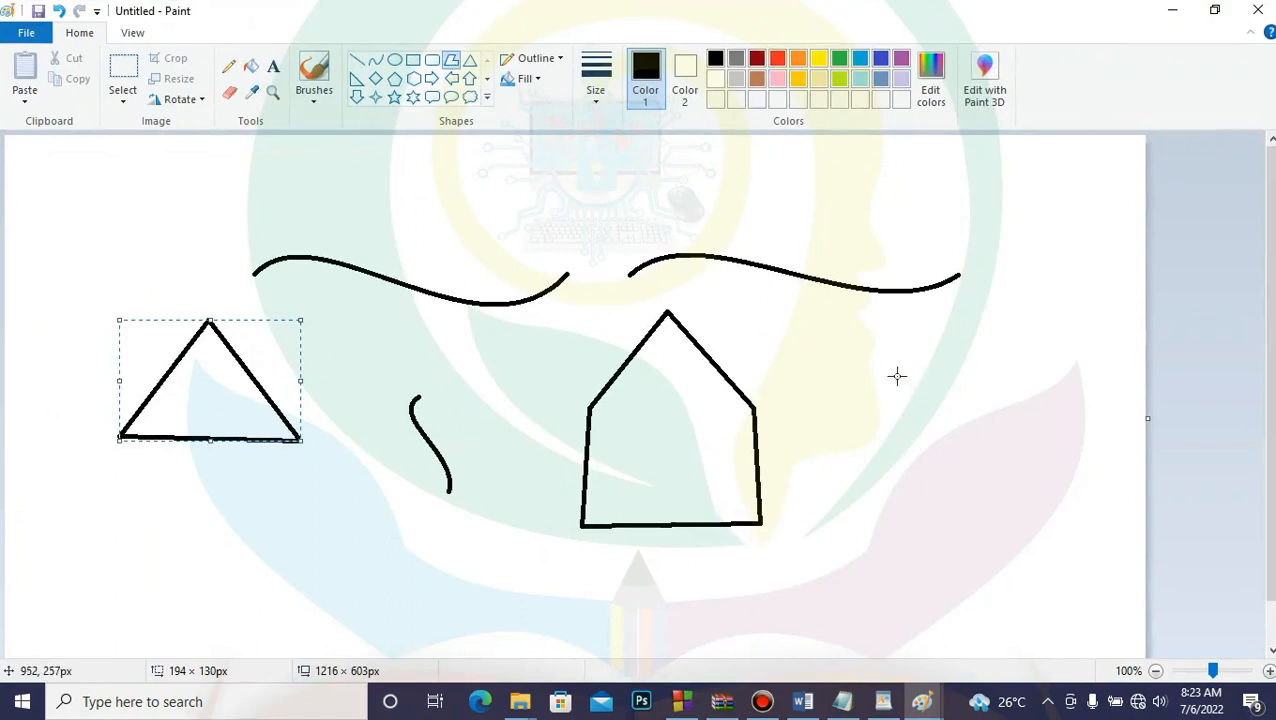
{"action": "mouse_move", "coordinate": [840, 397]}
{"action": "left_mouse_down"}
{"action": "mouse_move", "coordinate": [941, 391]}
{"action": "mouse_move", "coordinate": [926, 399]}
{"action": "left_mouse_up"}
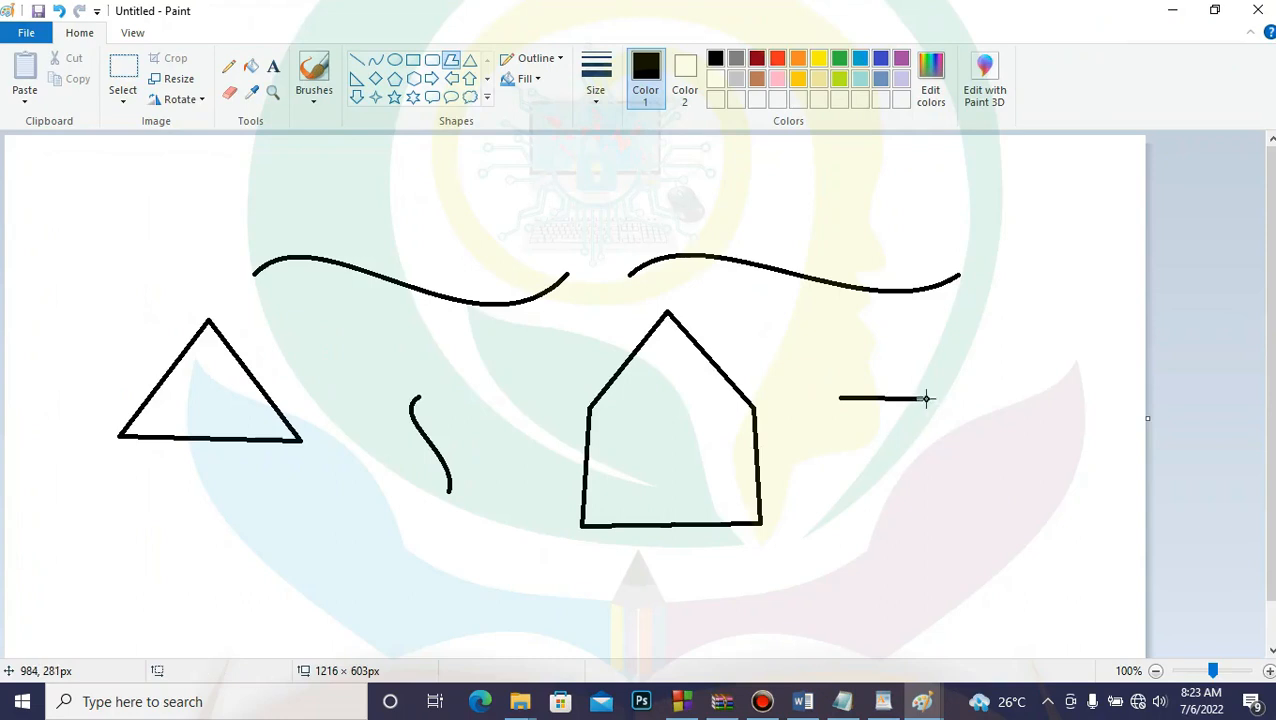
{"action": "left_click_drag", "start_coordinate": [926, 399], "coordinate": [926, 398]}
{"action": "left_click_drag", "start_coordinate": [926, 398], "coordinate": [926, 397]}
{"action": "left_click_drag", "start_coordinate": [962, 316], "coordinate": [928, 397]}
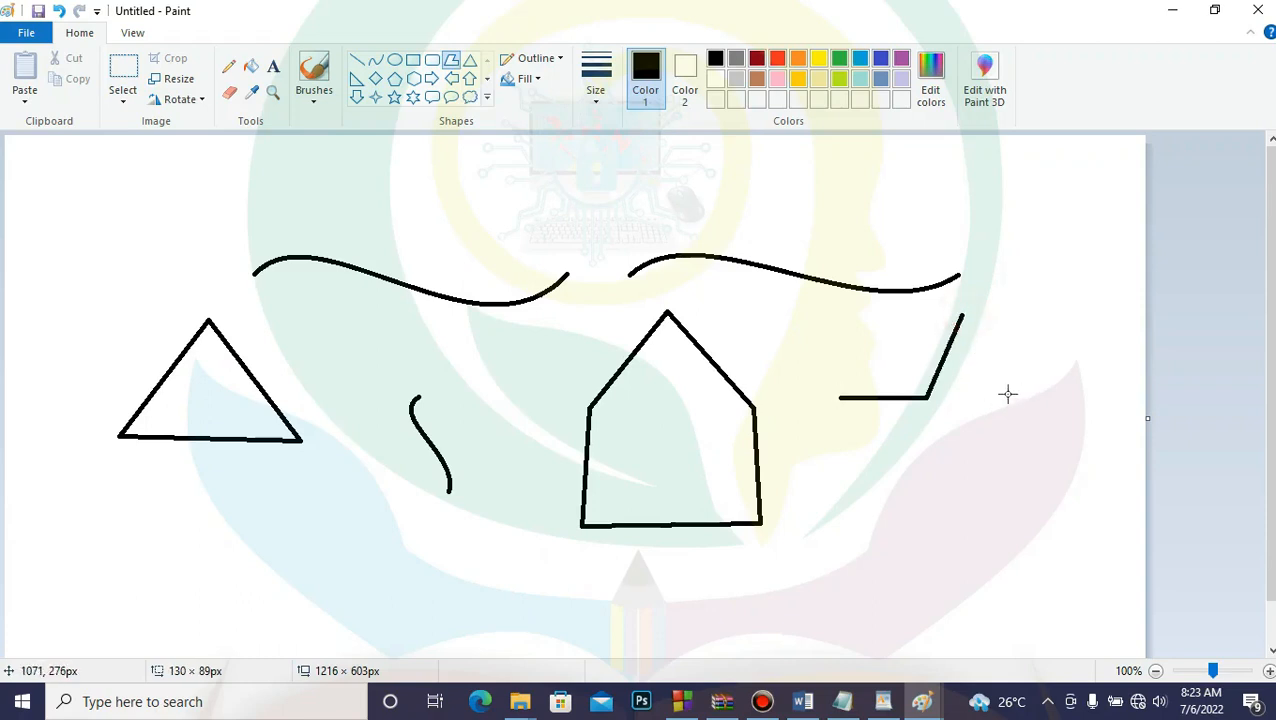
{"action": "left_click_drag", "start_coordinate": [962, 316], "coordinate": [1007, 397]}
{"action": "left_click_drag", "start_coordinate": [1007, 397], "coordinate": [1097, 397]}
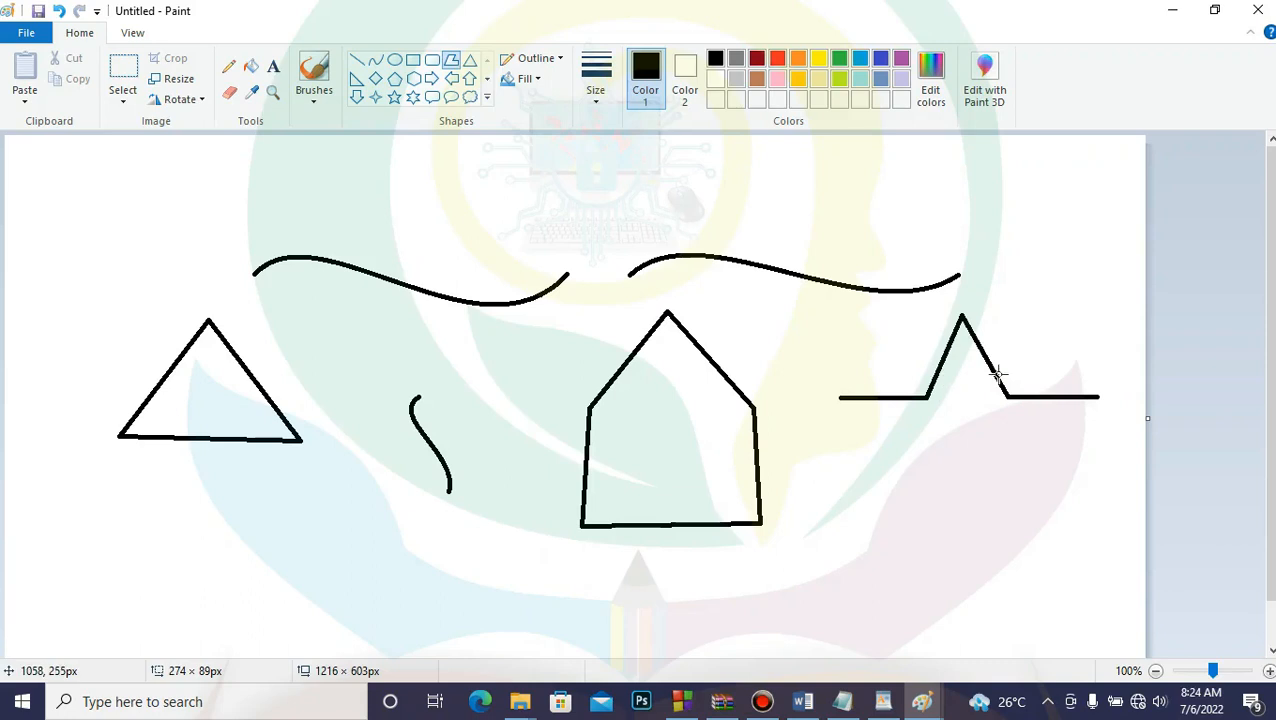
{"action": "left_click", "coordinate": [1032, 462]}
{"action": "left_click", "coordinate": [1073, 550]}
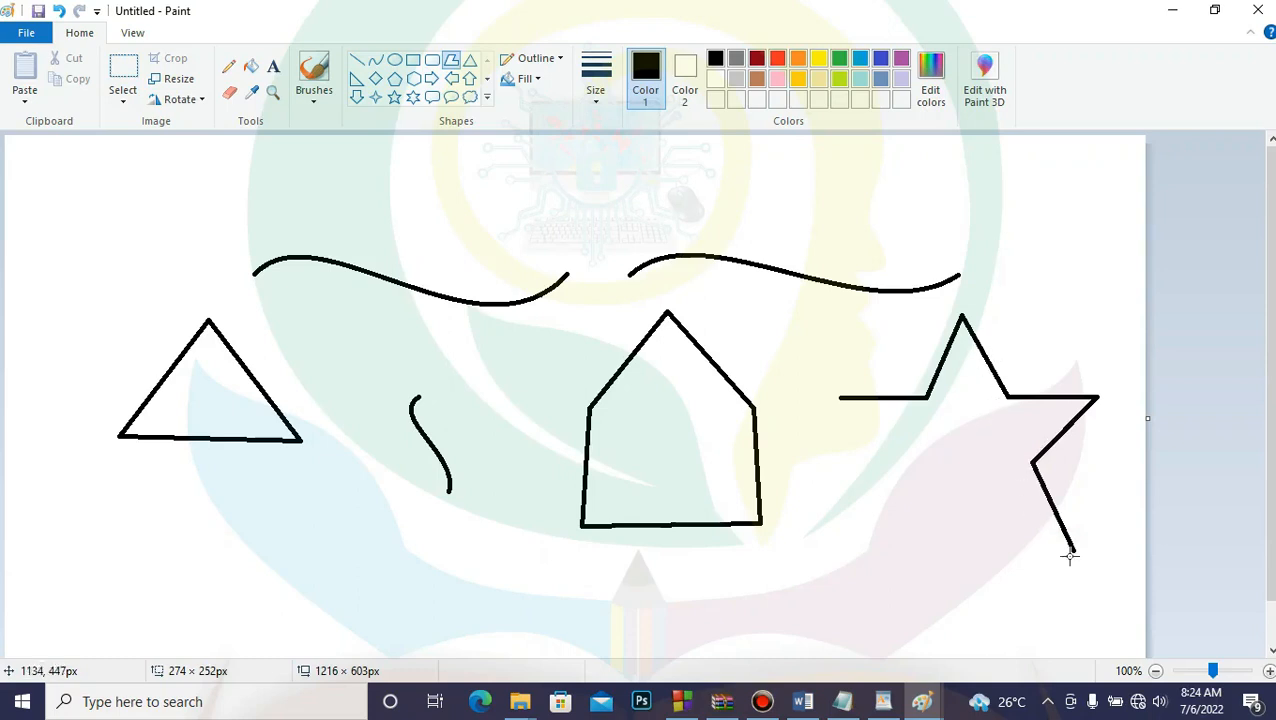
{"action": "left_click", "coordinate": [978, 504]}
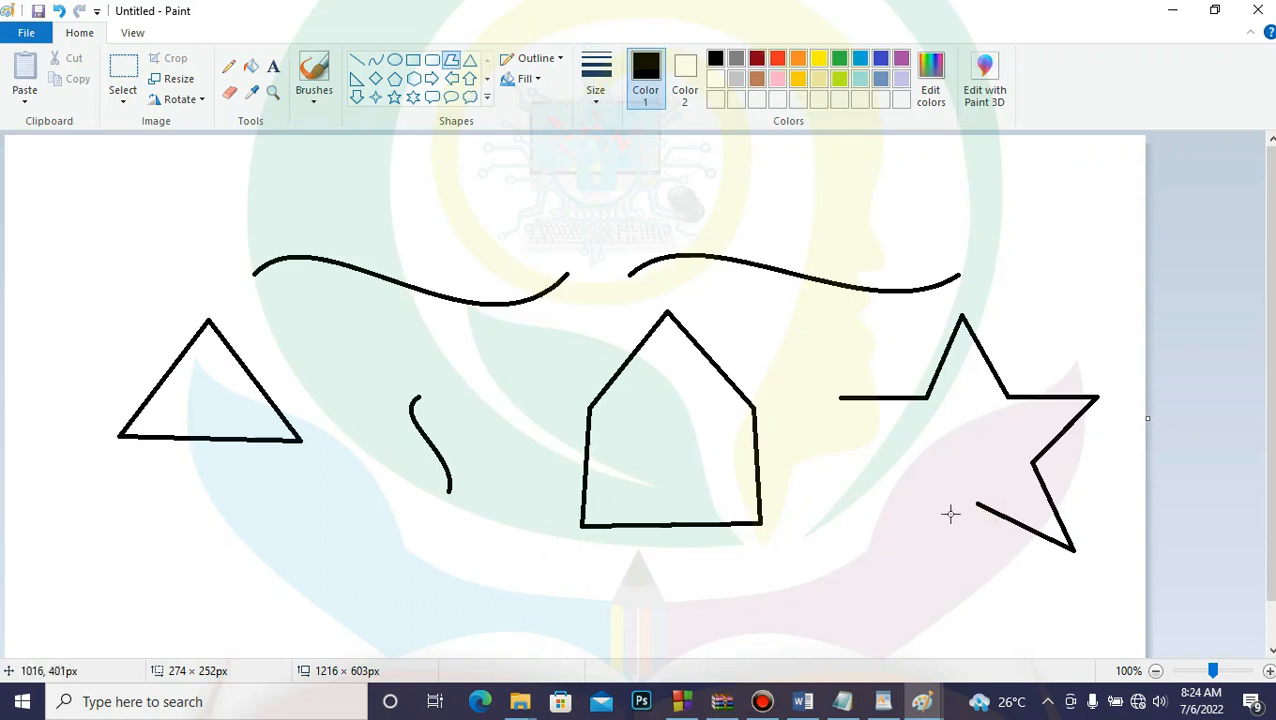
{"action": "left_click", "coordinate": [889, 566]}
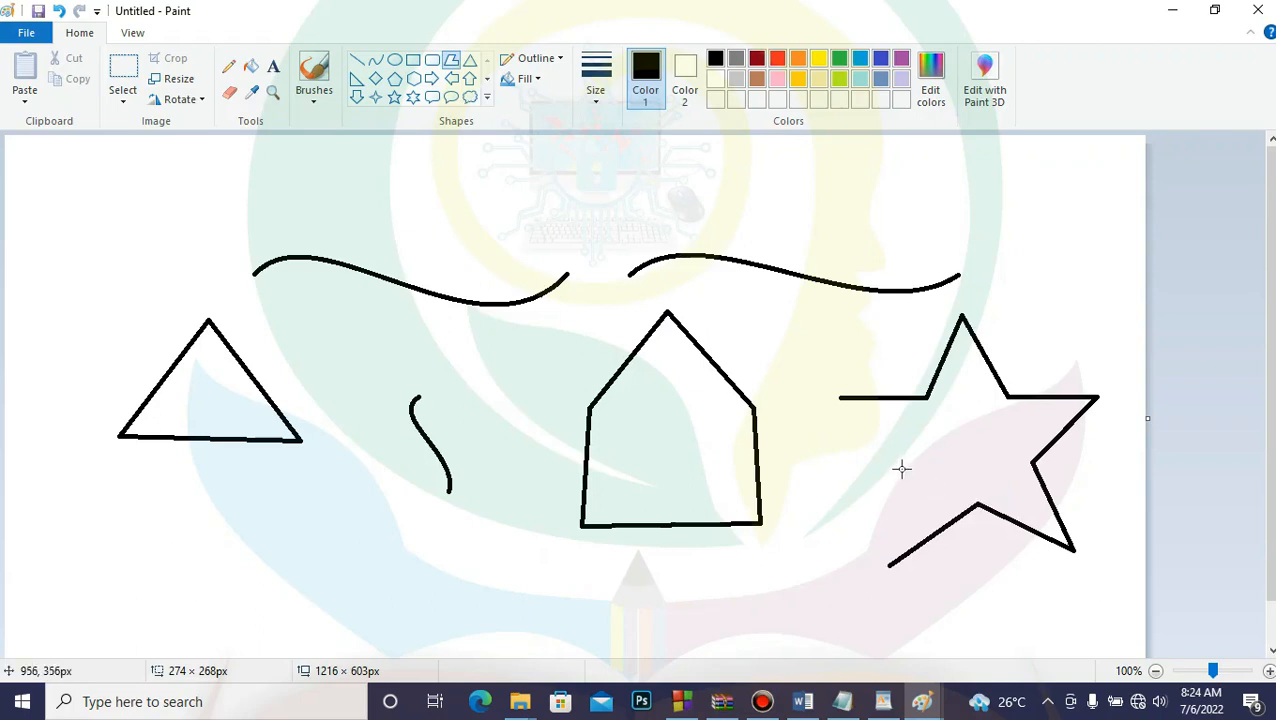
{"action": "left_click_drag", "start_coordinate": [888, 566], "coordinate": [901, 468]}
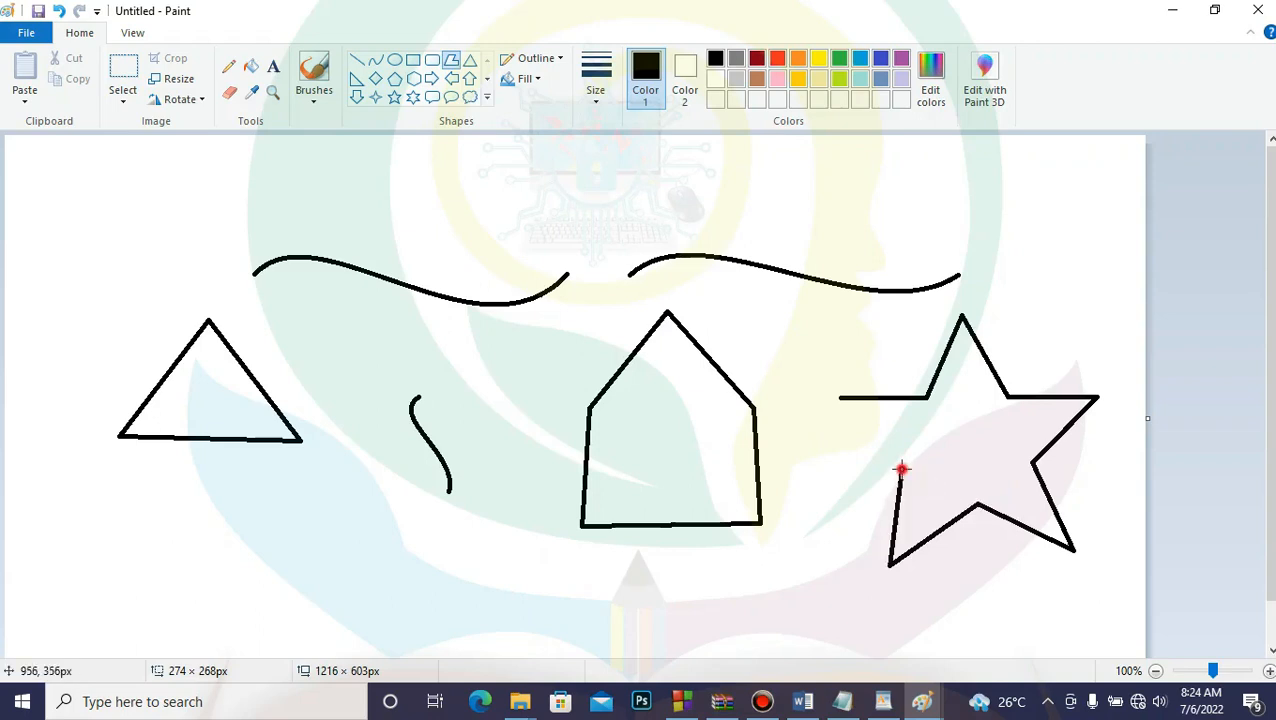
{"action": "left_click", "coordinate": [841, 398]}
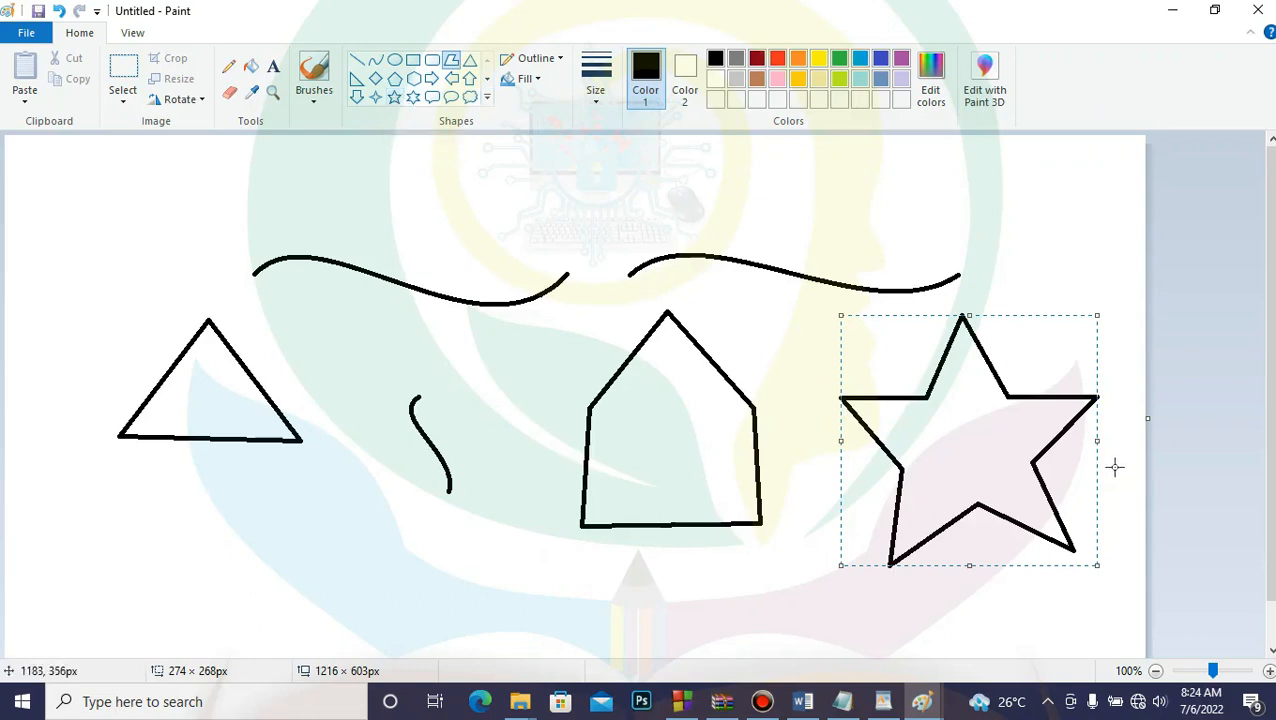
Magnify the house and star outlines in stages up to 600% with the Magnifier tool.
{"action": "left_click", "coordinate": [451, 62]}
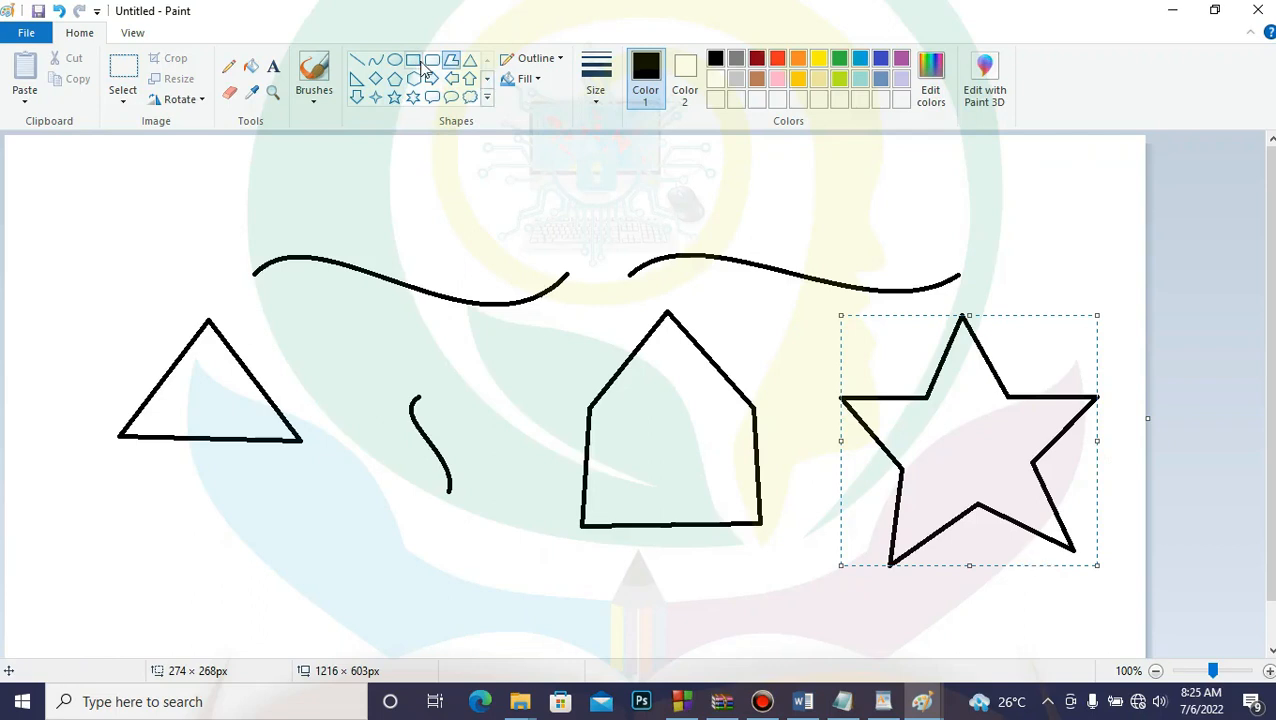
{"action": "left_click", "coordinate": [274, 93]}
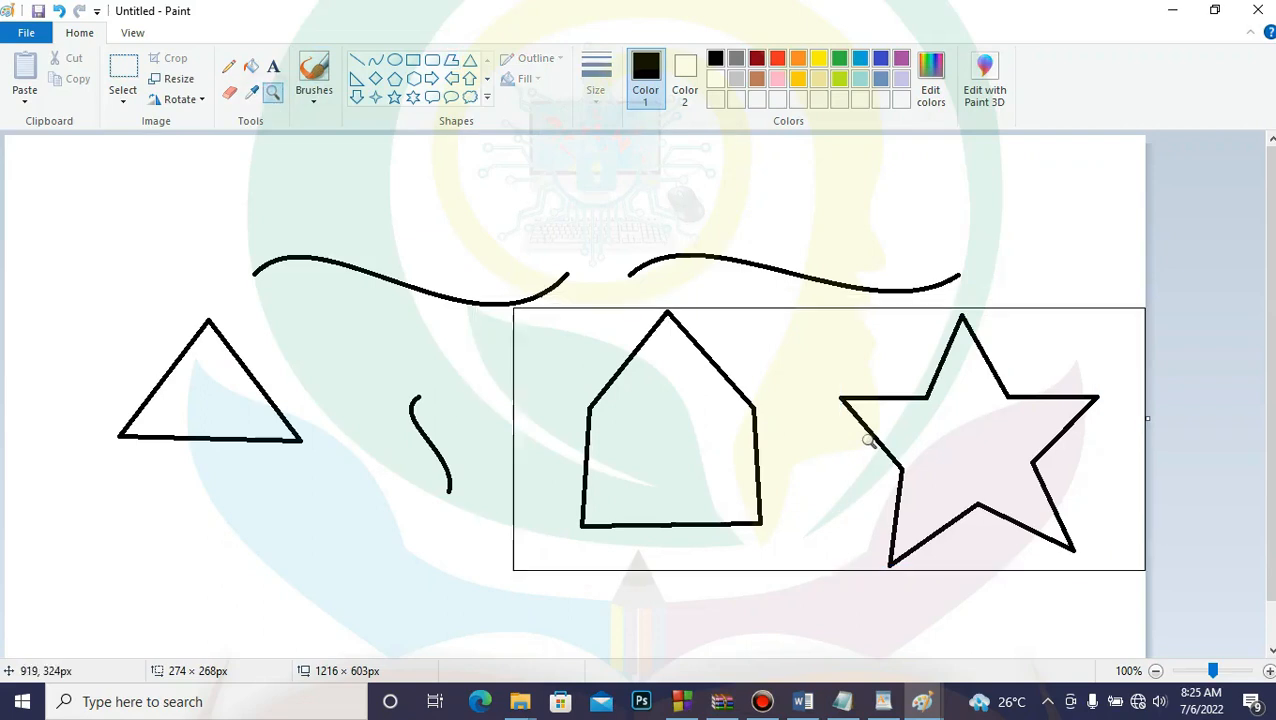
{"action": "left_click", "coordinate": [809, 440]}
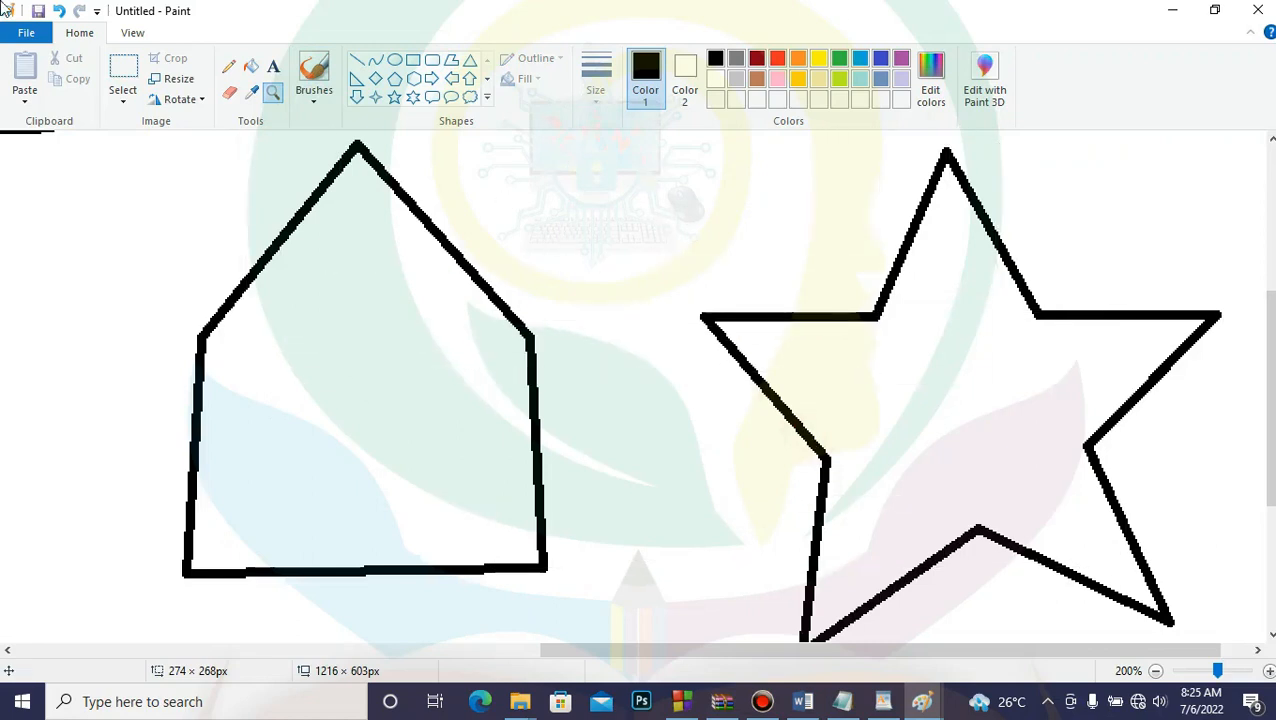
{"action": "left_click", "coordinate": [451, 60]}
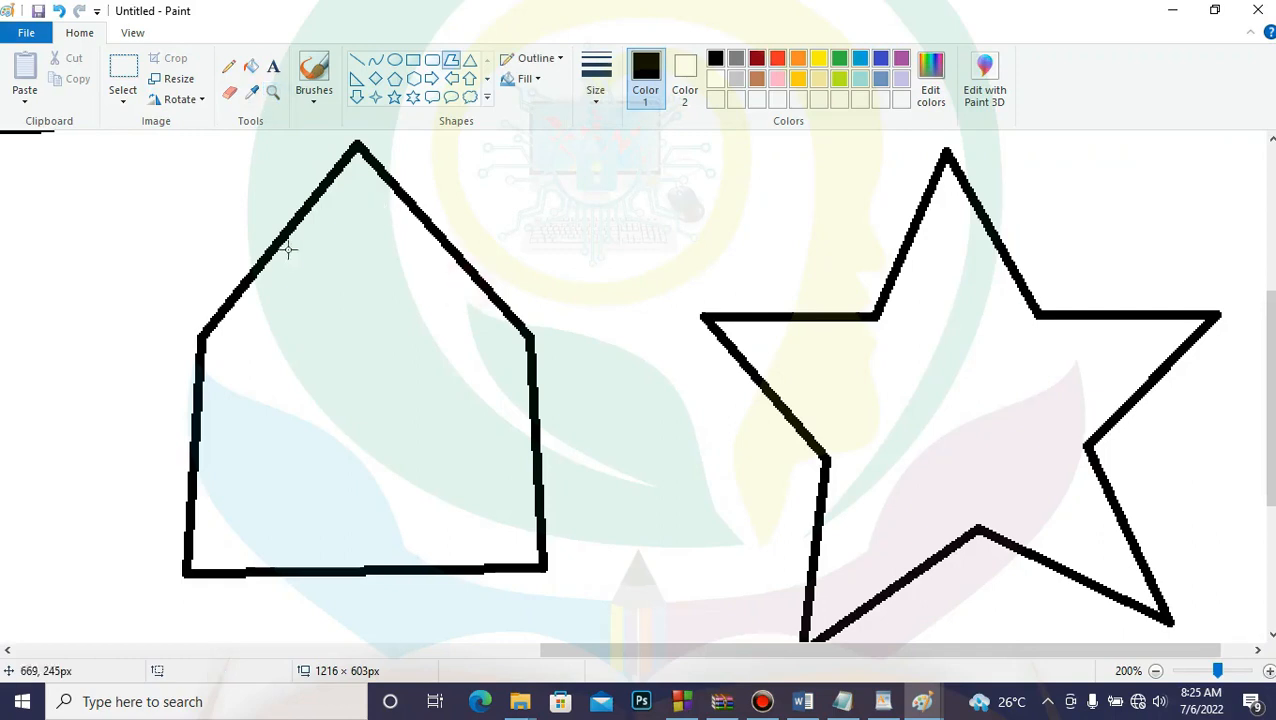
{"action": "left_click", "coordinate": [272, 91]}
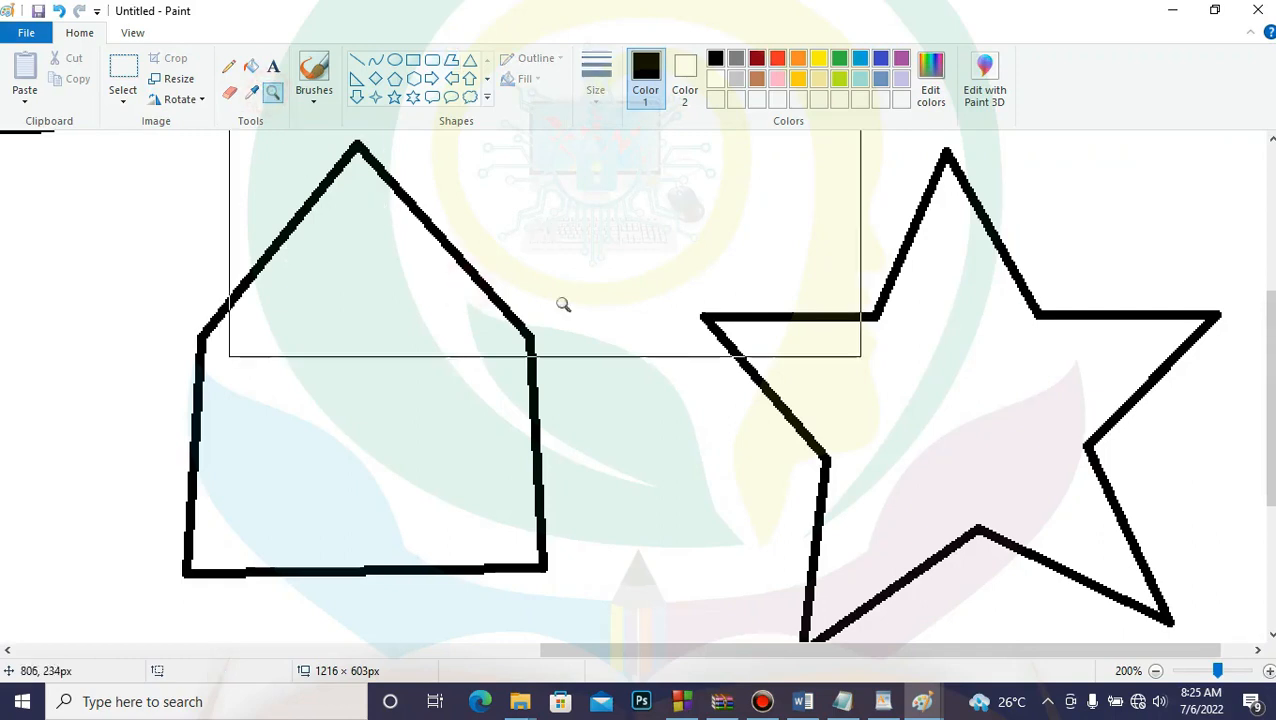
{"action": "left_click", "coordinate": [590, 356]}
{"action": "left_click", "coordinate": [591, 356]}
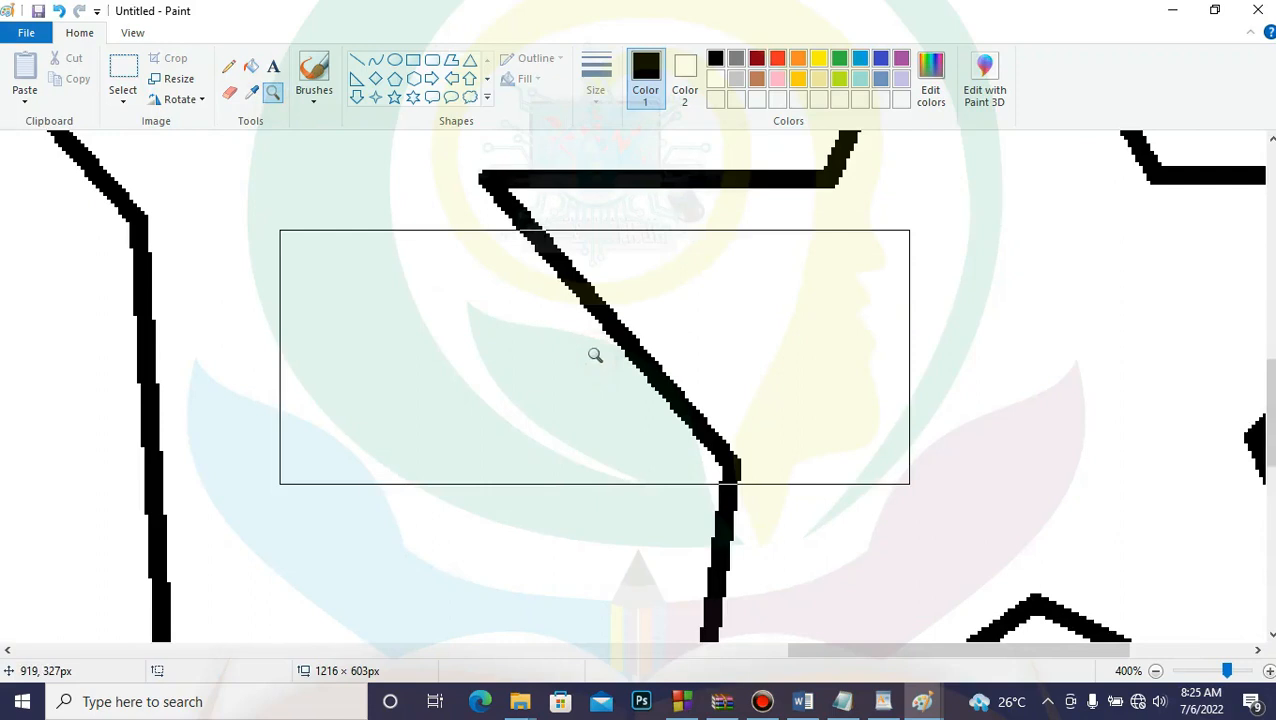
{"action": "left_click", "coordinate": [596, 356]}
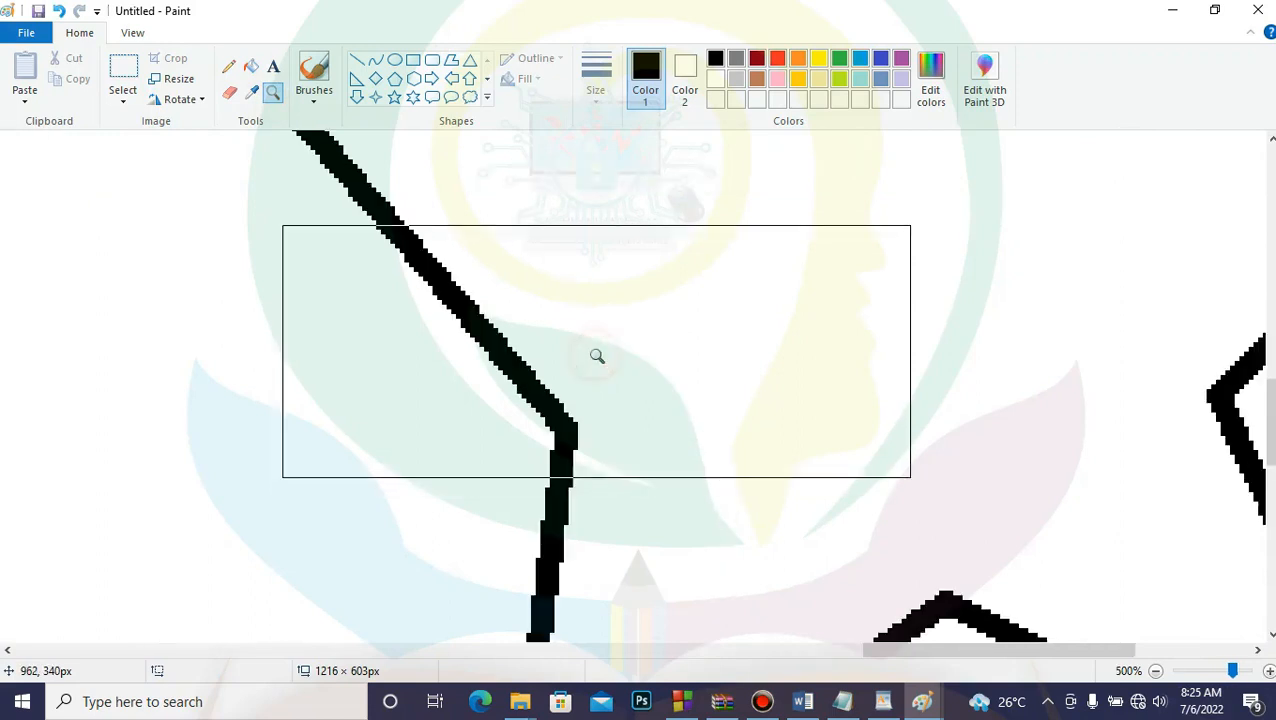
{"action": "left_click", "coordinate": [636, 564]}
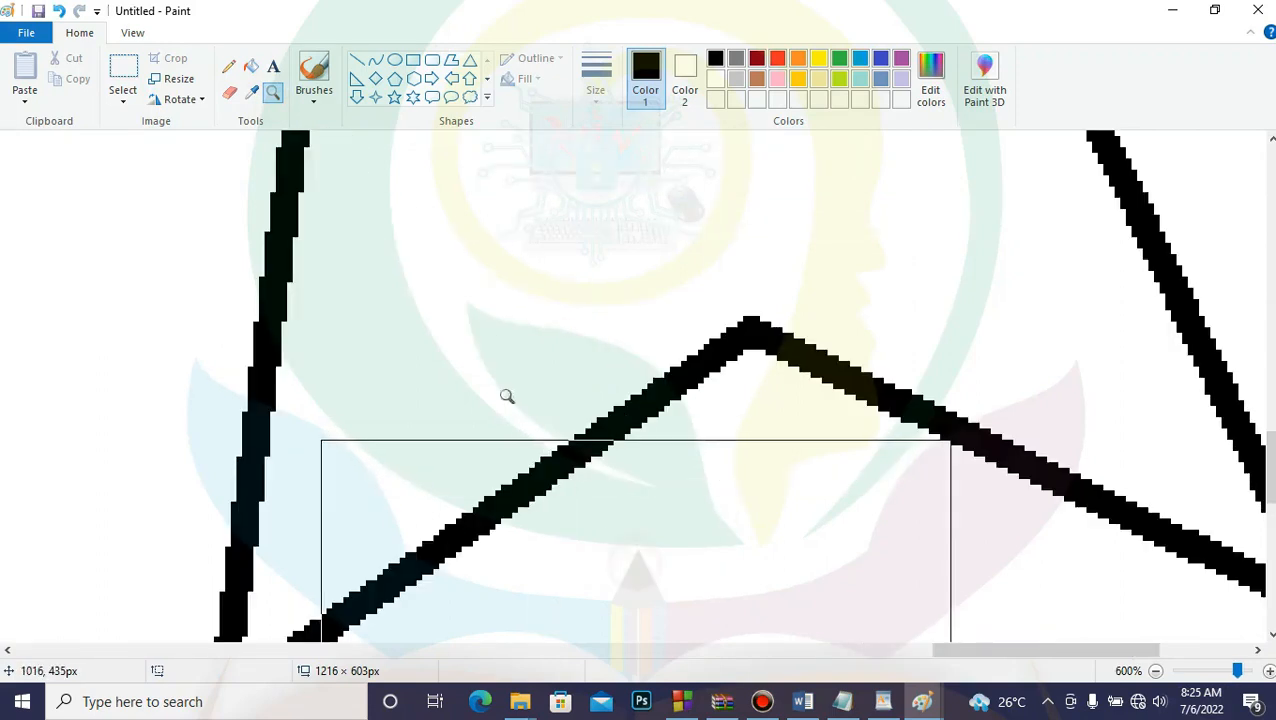
{"action": "left_click", "coordinate": [272, 99]}
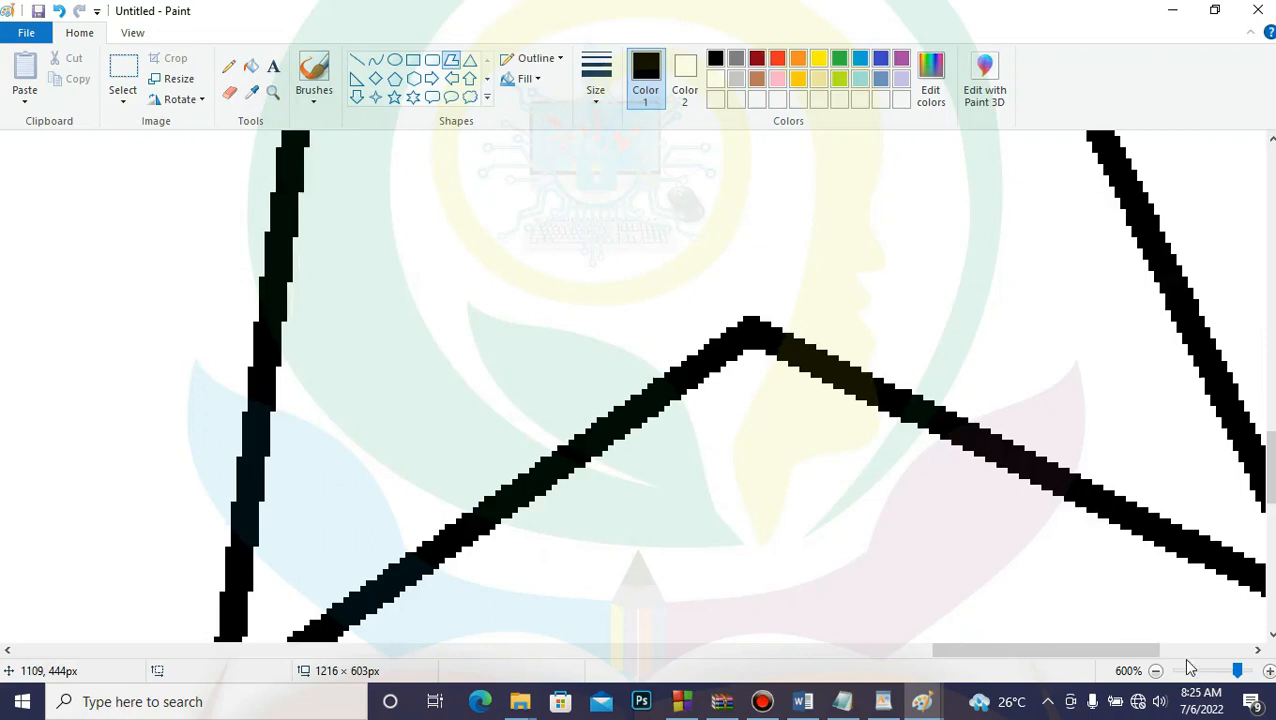
Try zoom levels of 50% and 300% on the whole drawing, and return the view to 100%.
{"action": "left_click", "coordinate": [1240, 673]}
{"action": "left_click_drag", "start_coordinate": [1240, 673], "coordinate": [1210, 678]}
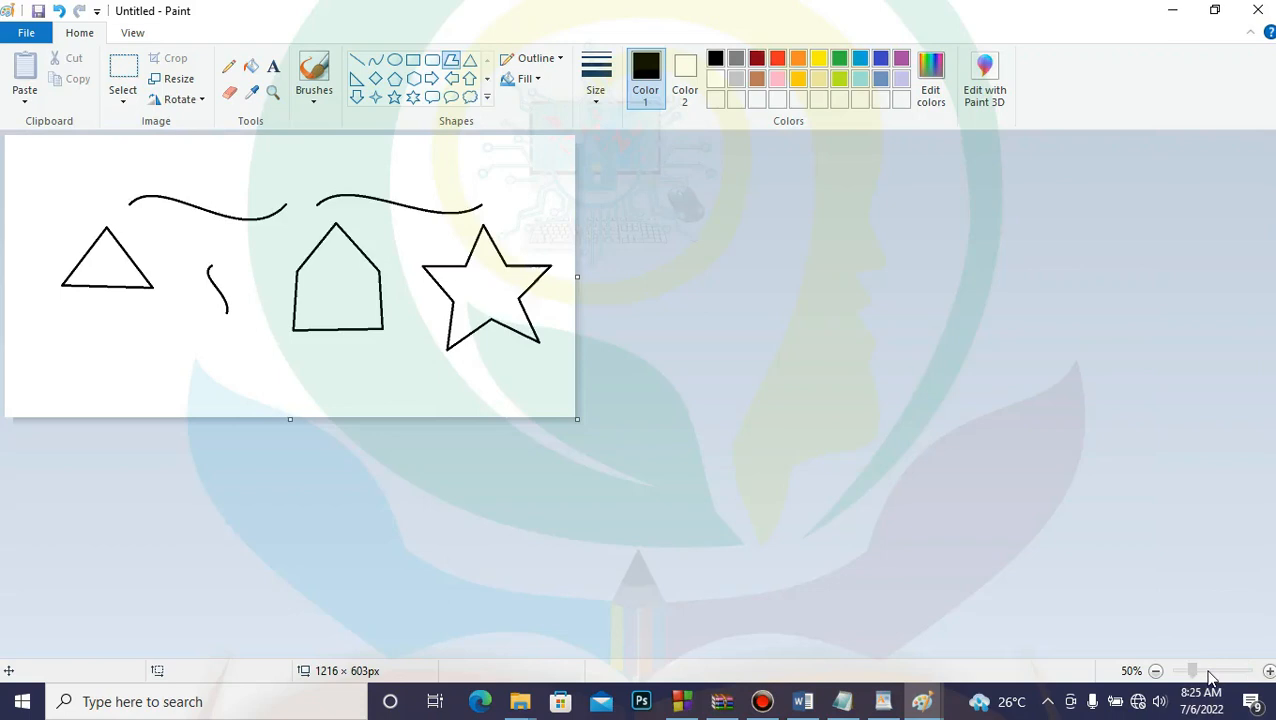
{"action": "left_click_drag", "start_coordinate": [1188, 670], "coordinate": [1224, 673]}
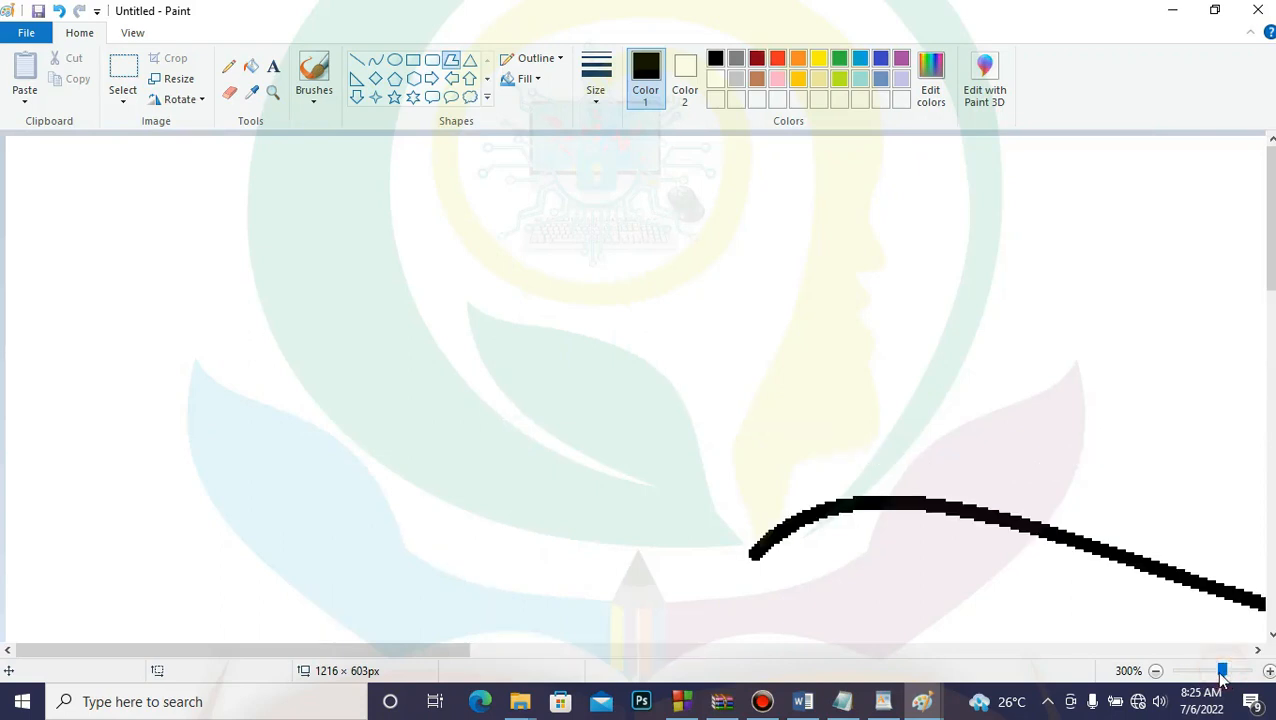
{"action": "left_click", "coordinate": [1156, 671]}
{"action": "left_click", "coordinate": [1157, 672]}
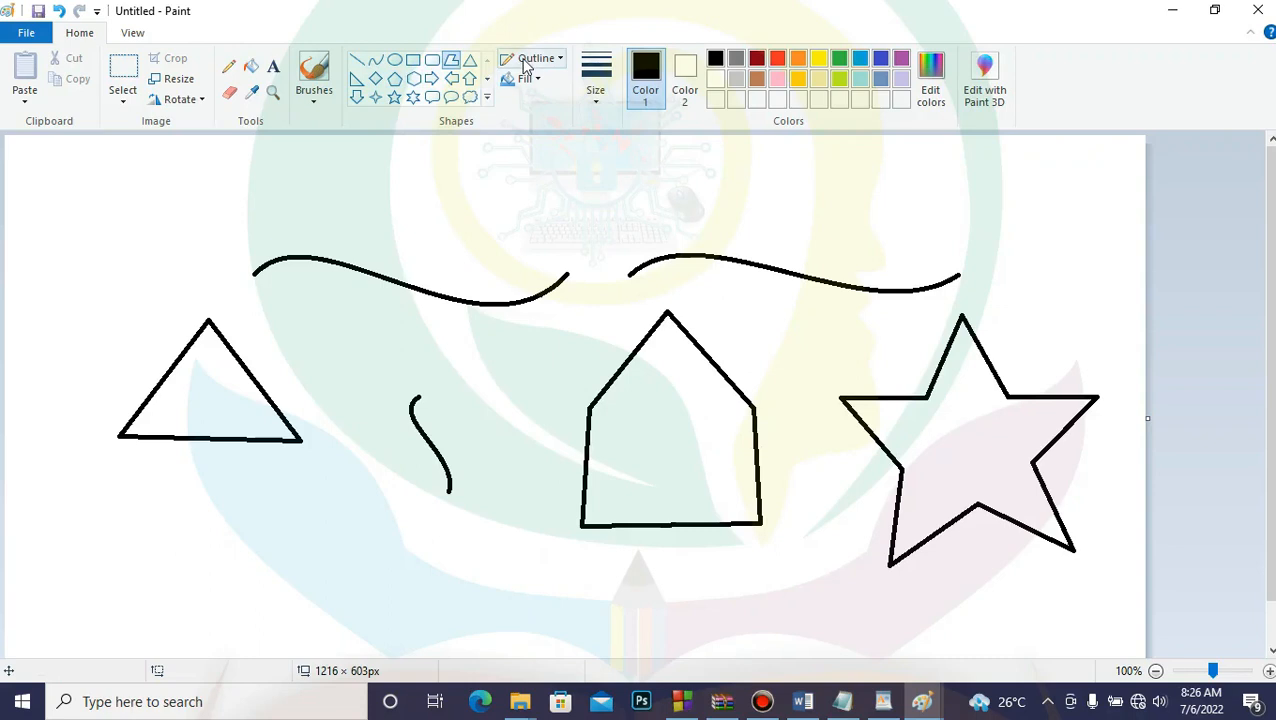
Restore the window to its smaller size and delete the first wide curve, the short curve and the triangle with rectangular selections.
{"action": "left_click", "coordinate": [134, 33]}
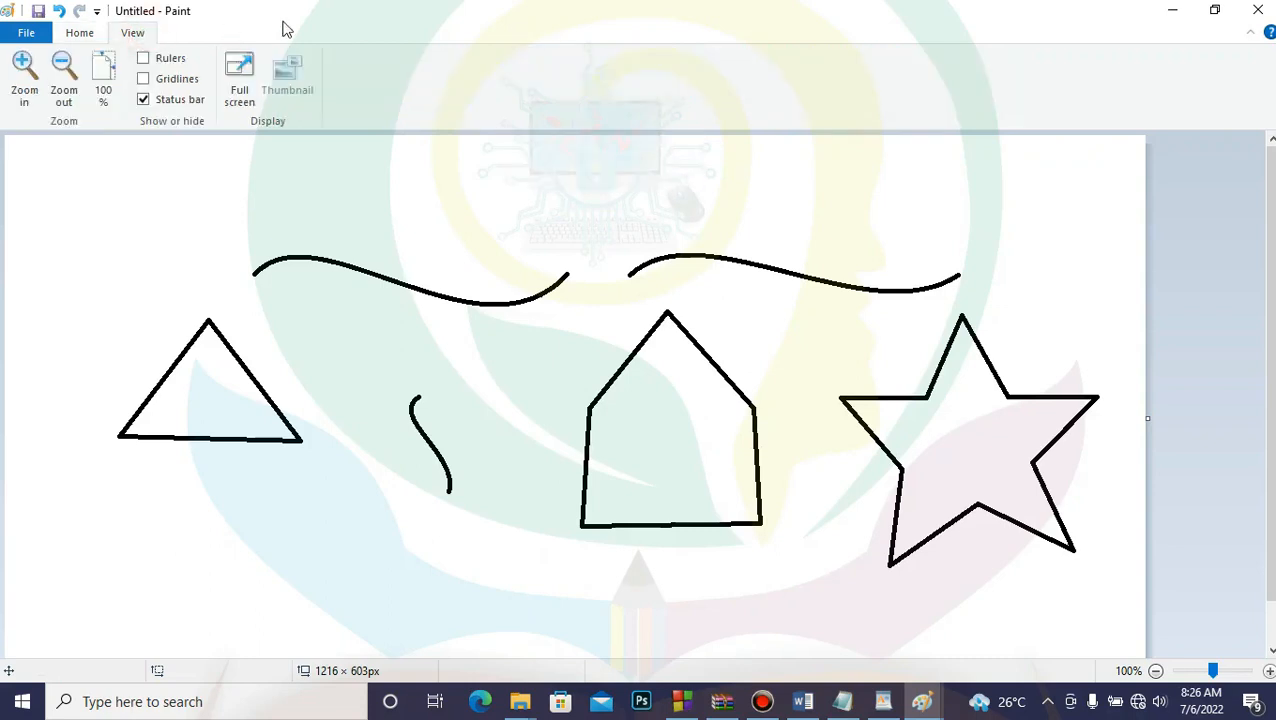
{"action": "left_click", "coordinate": [1215, 10]}
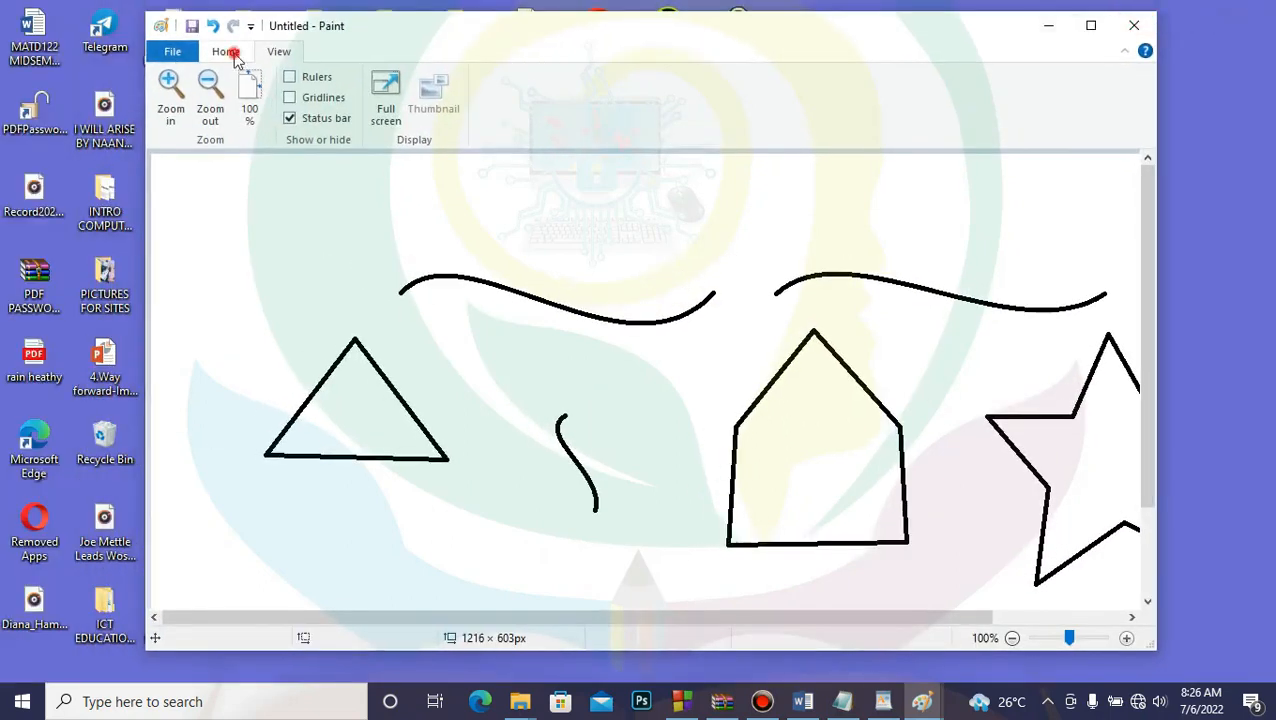
{"action": "left_click", "coordinate": [230, 54]}
{"action": "left_click", "coordinate": [269, 95]}
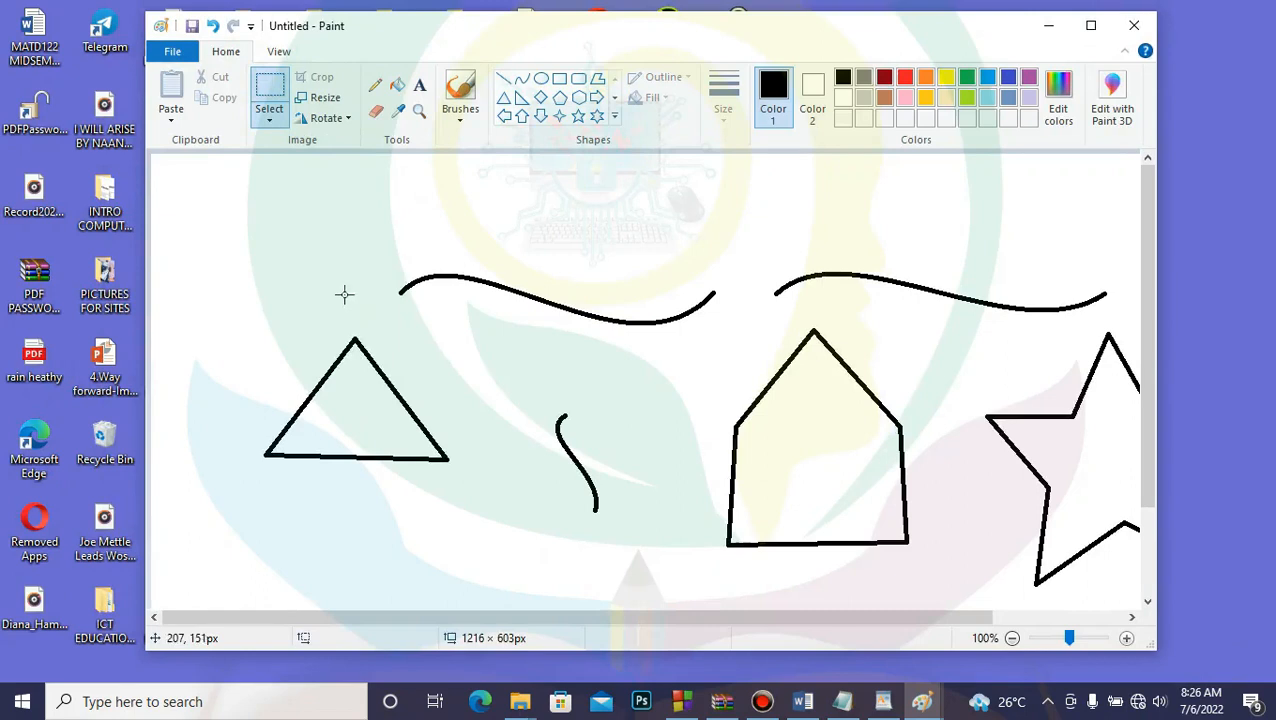
{"action": "left_click", "coordinate": [370, 260]}
{"action": "left_click_drag", "start_coordinate": [427, 259], "coordinate": [746, 346]}
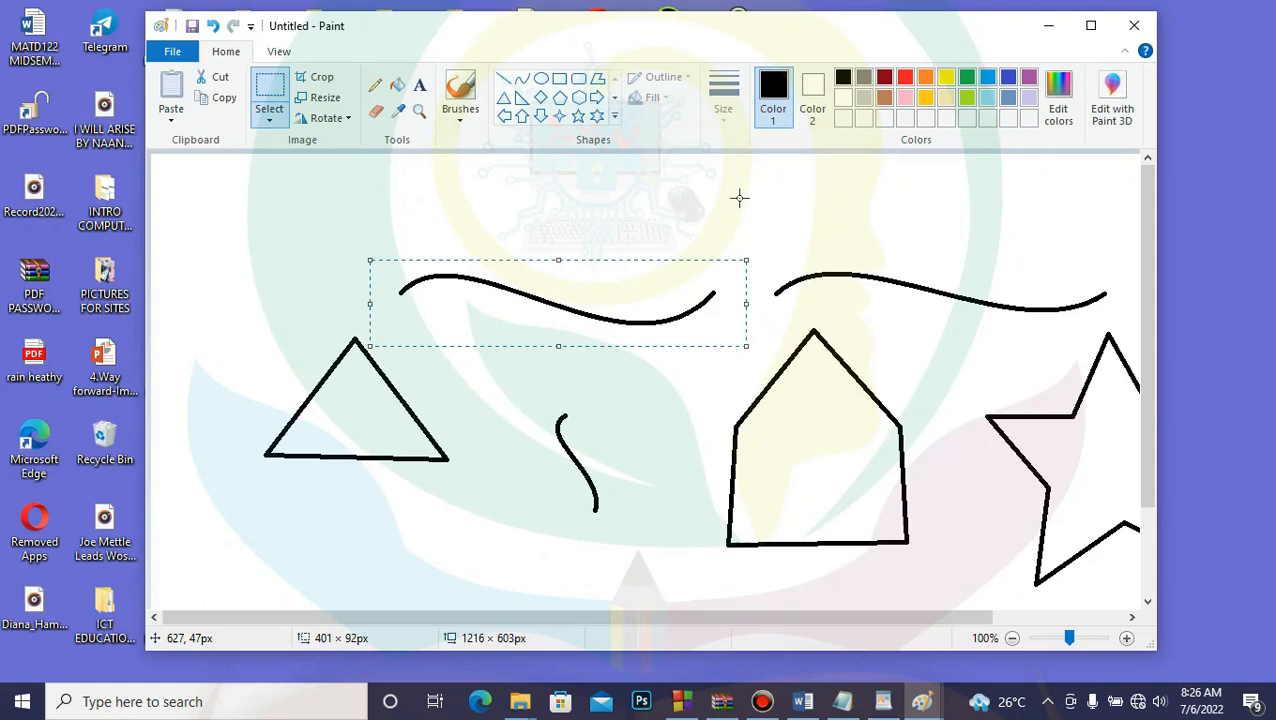
{"action": "key", "text": "Delete"}
{"action": "left_click_drag", "start_coordinate": [511, 349], "coordinate": [652, 535]}
{"action": "key", "text": "Delete"}
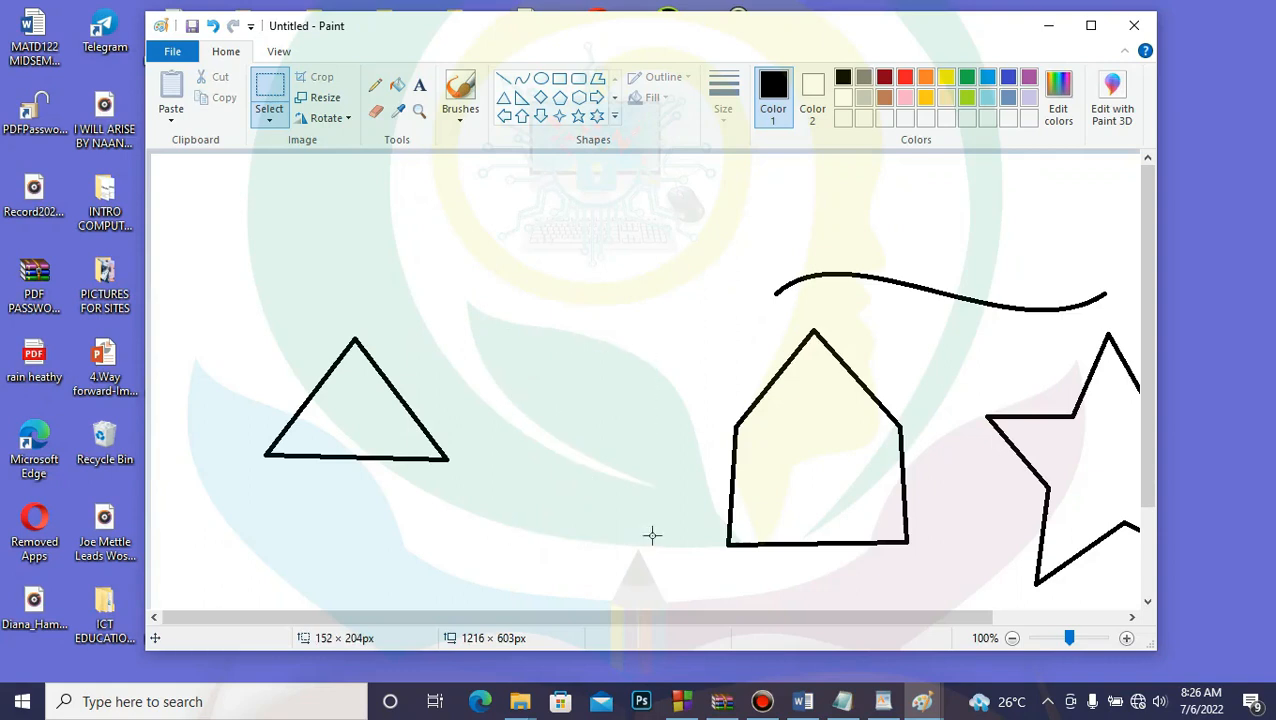
{"action": "left_click_drag", "start_coordinate": [253, 300], "coordinate": [506, 479]}
{"action": "key", "text": "Delete"}
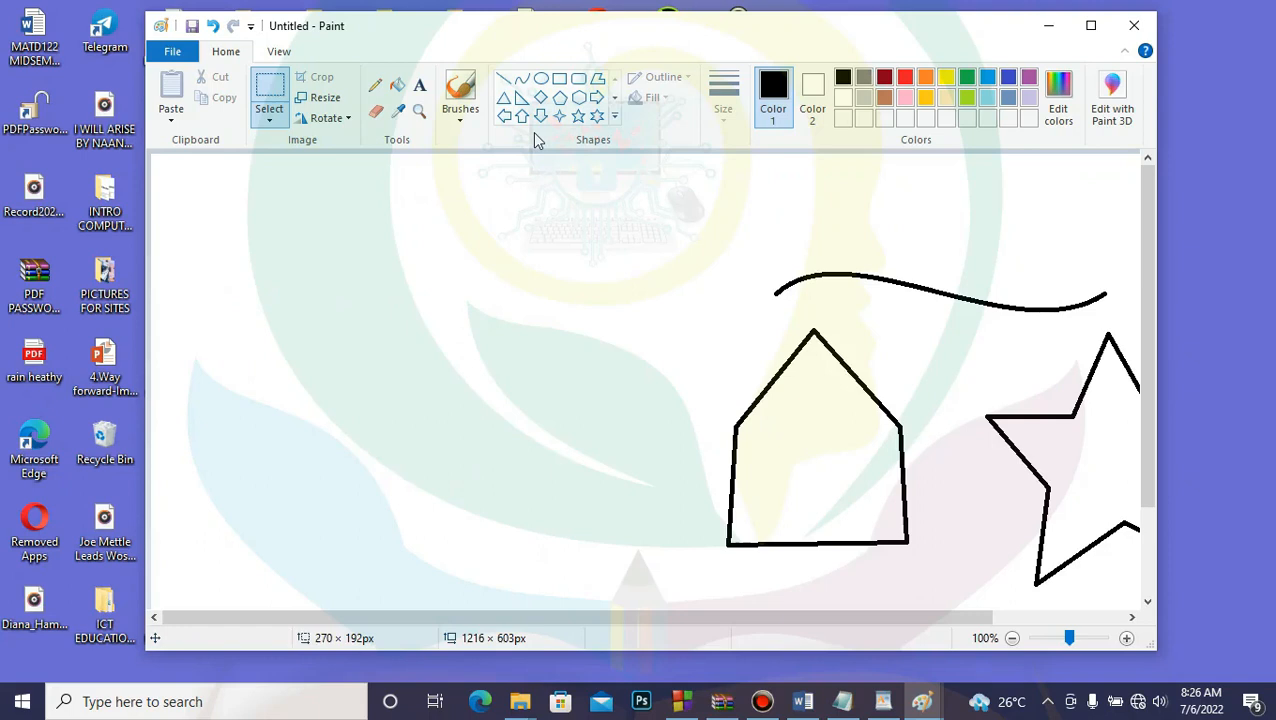
Draw an irregular map-like outline freehand with the Pencil in the empty area beside the house outline, and move the window slightly up.
{"action": "left_click", "coordinate": [377, 88]}
{"action": "mouse_move", "coordinate": [334, 248]}
{"action": "left_mouse_down"}
{"action": "mouse_move", "coordinate": [437, 234]}
{"action": "mouse_move", "coordinate": [515, 219]}
{"action": "mouse_move", "coordinate": [531, 240]}
{"action": "mouse_move", "coordinate": [557, 214]}
{"action": "mouse_move", "coordinate": [613, 202]}
{"action": "mouse_move", "coordinate": [620, 245]}
{"action": "mouse_move", "coordinate": [579, 321]}
{"action": "mouse_move", "coordinate": [611, 313]}
{"action": "mouse_move", "coordinate": [599, 366]}
{"action": "mouse_move", "coordinate": [622, 466]}
{"action": "mouse_move", "coordinate": [659, 538]}
{"action": "mouse_move", "coordinate": [731, 567]}
{"action": "mouse_move", "coordinate": [590, 567]}
{"action": "mouse_move", "coordinate": [453, 607]}
{"action": "mouse_move", "coordinate": [356, 551]}
{"action": "mouse_move", "coordinate": [301, 557]}
{"action": "mouse_move", "coordinate": [247, 540]}
{"action": "mouse_move", "coordinate": [248, 504]}
{"action": "mouse_move", "coordinate": [274, 527]}
{"action": "mouse_move", "coordinate": [299, 525]}
{"action": "mouse_move", "coordinate": [290, 494]}
{"action": "mouse_move", "coordinate": [326, 496]}
{"action": "mouse_move", "coordinate": [315, 520]}
{"action": "mouse_move", "coordinate": [338, 534]}
{"action": "mouse_move", "coordinate": [397, 532]}
{"action": "mouse_move", "coordinate": [363, 492]}
{"action": "mouse_move", "coordinate": [313, 486]}
{"action": "mouse_move", "coordinate": [297, 438]}
{"action": "mouse_move", "coordinate": [294, 418]}
{"action": "mouse_move", "coordinate": [316, 410]}
{"action": "mouse_move", "coordinate": [339, 355]}
{"action": "mouse_move", "coordinate": [333, 246]}
{"action": "left_mouse_up"}
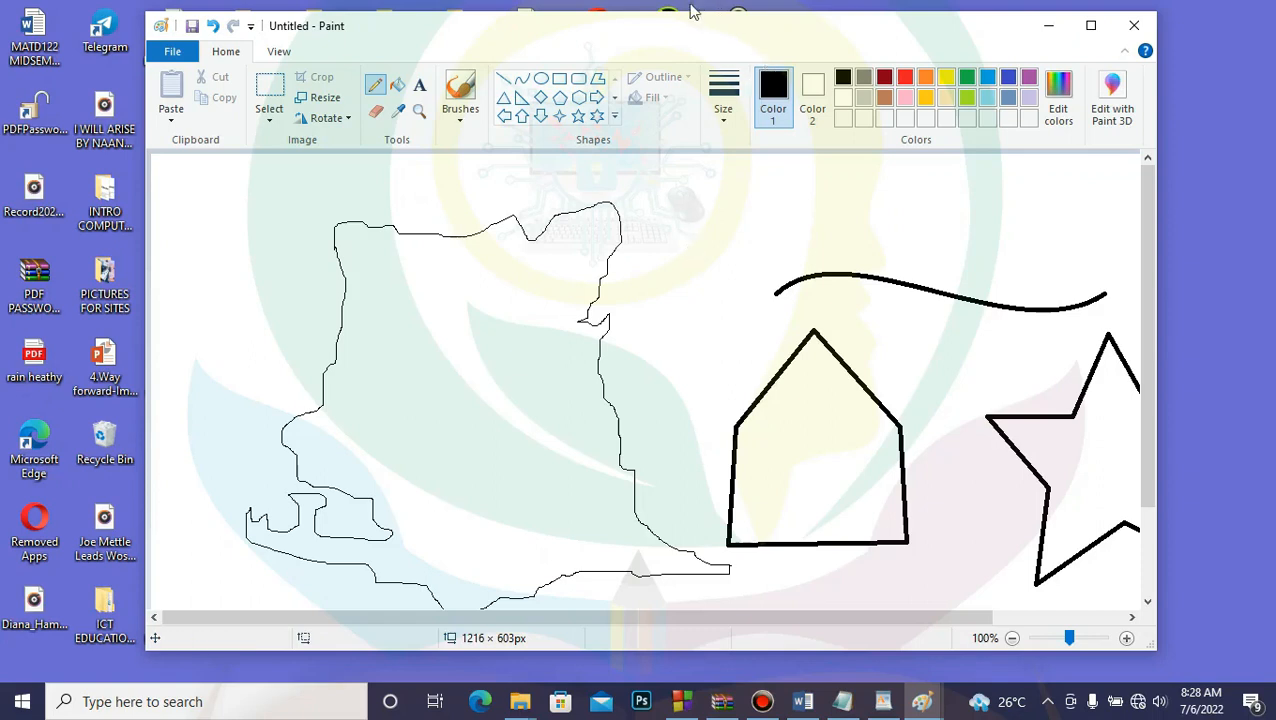
{"action": "left_click_drag", "start_coordinate": [683, 28], "coordinate": [688, 17]}
Start saving the drawing as a new file and choose the STUDY folder as its destination.
{"action": "left_click", "coordinate": [180, 41]}
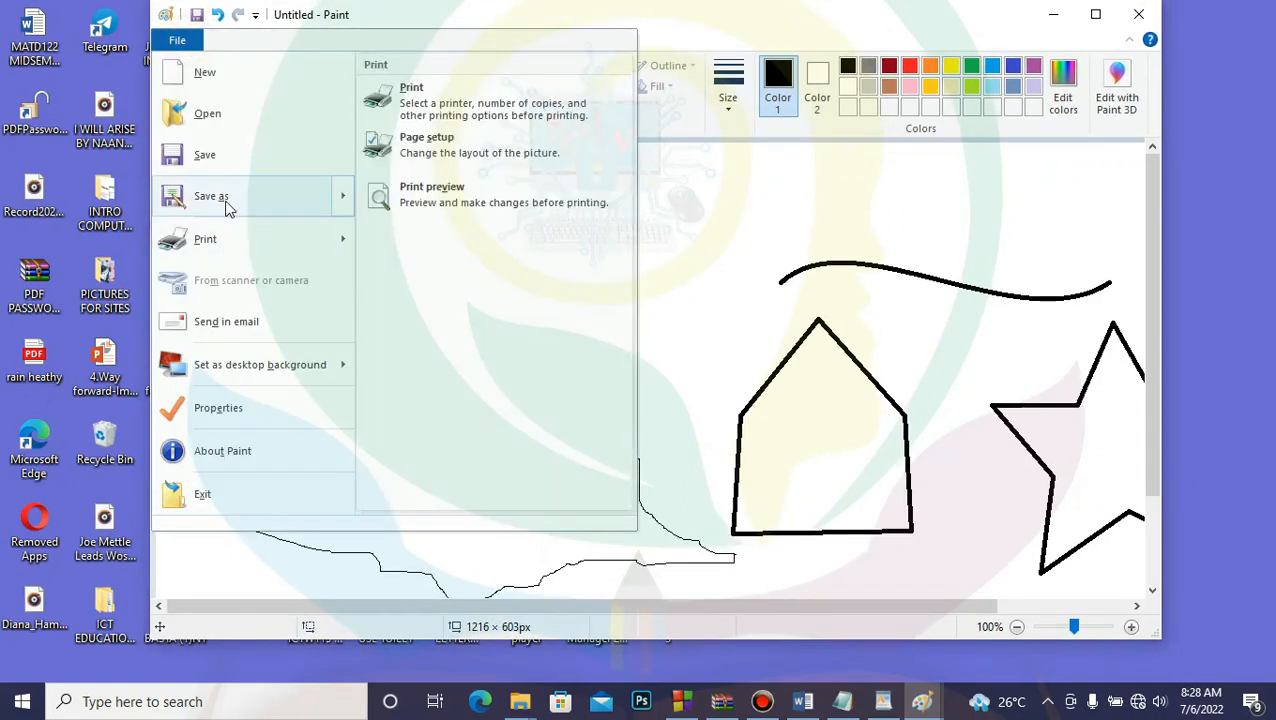
{"action": "mouse_move", "coordinate": [227, 207]}
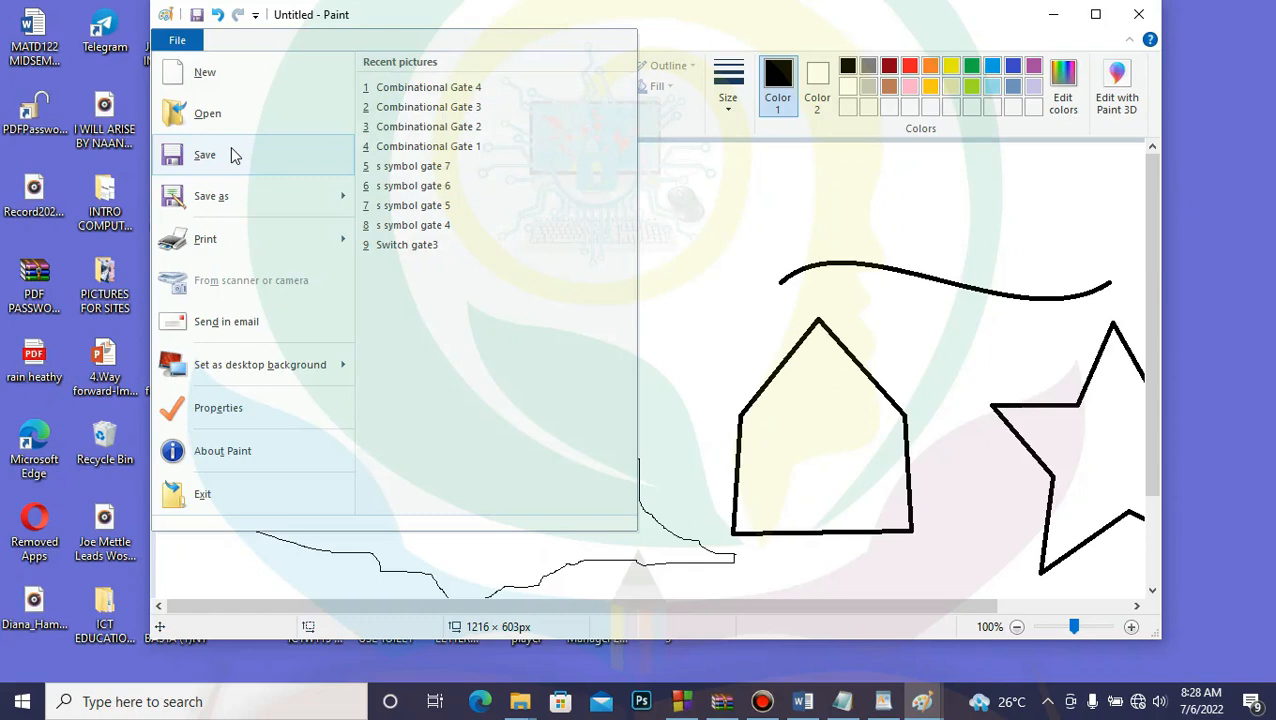
{"action": "left_click", "coordinate": [256, 198]}
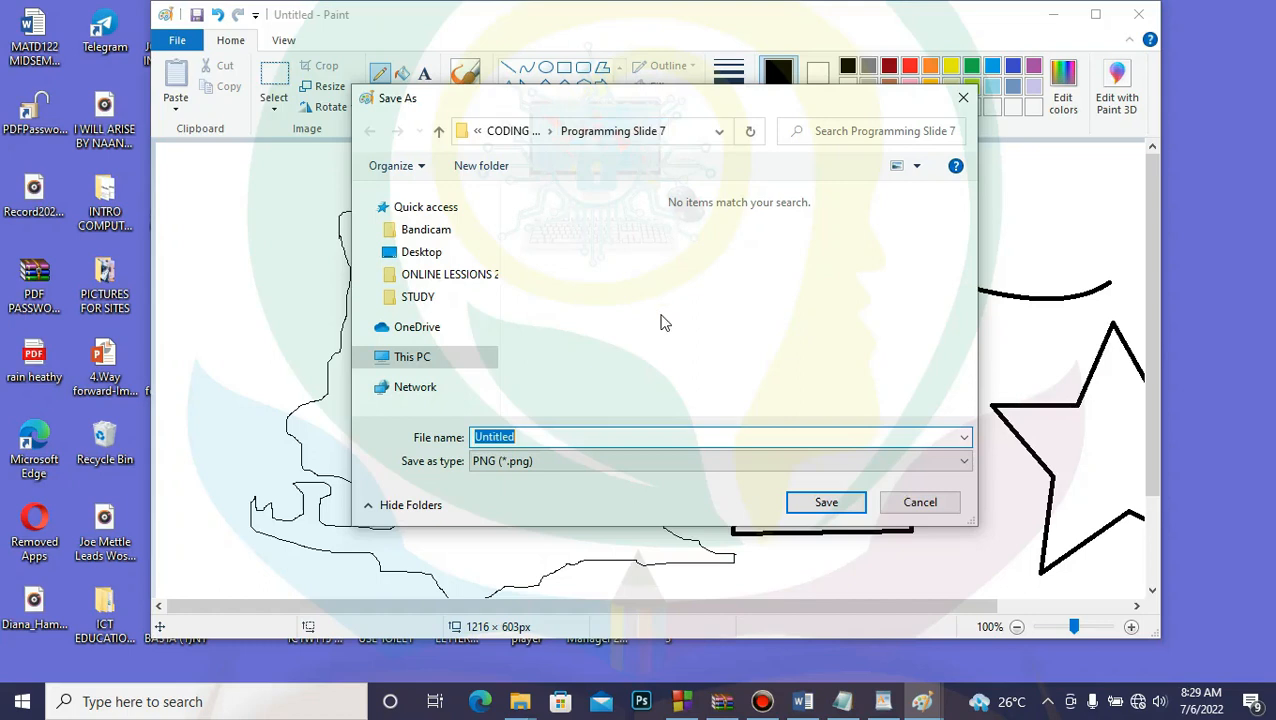
{"action": "left_click", "coordinate": [412, 298]}
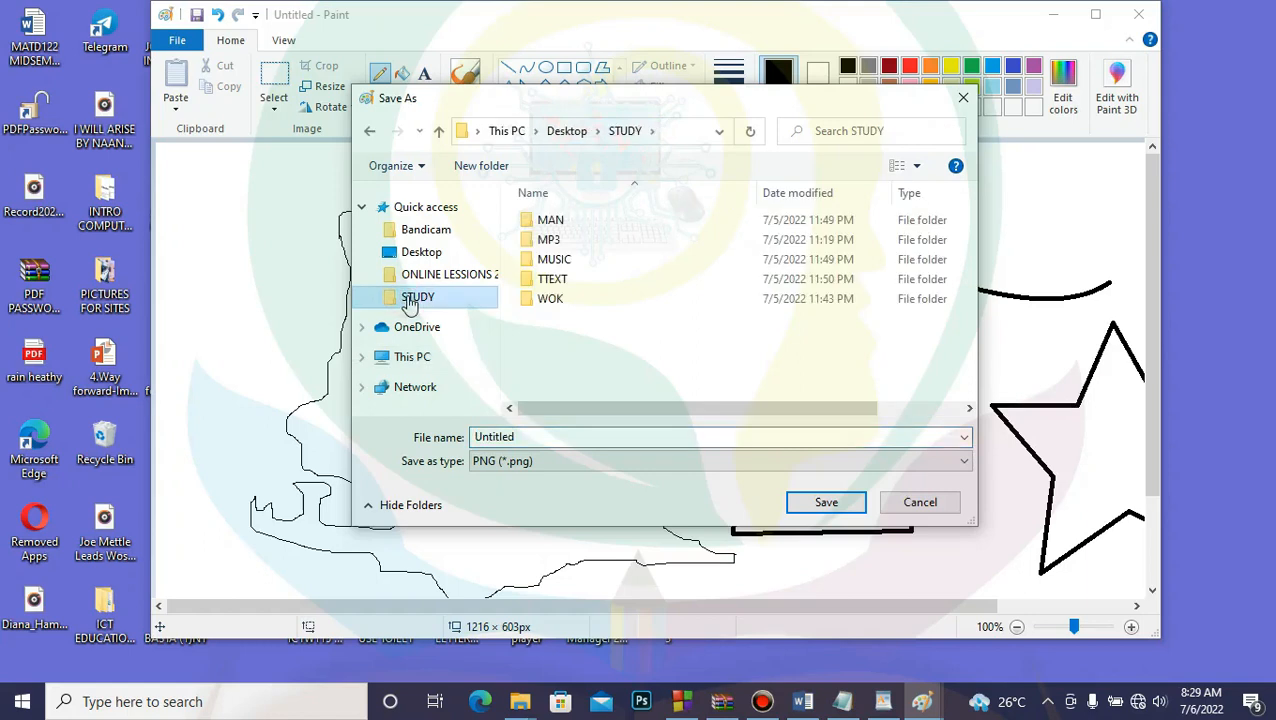
Name the file TRY DRAWING.
{"action": "left_click", "coordinate": [548, 438]}
{"action": "type", "text": "TRY WORK"}
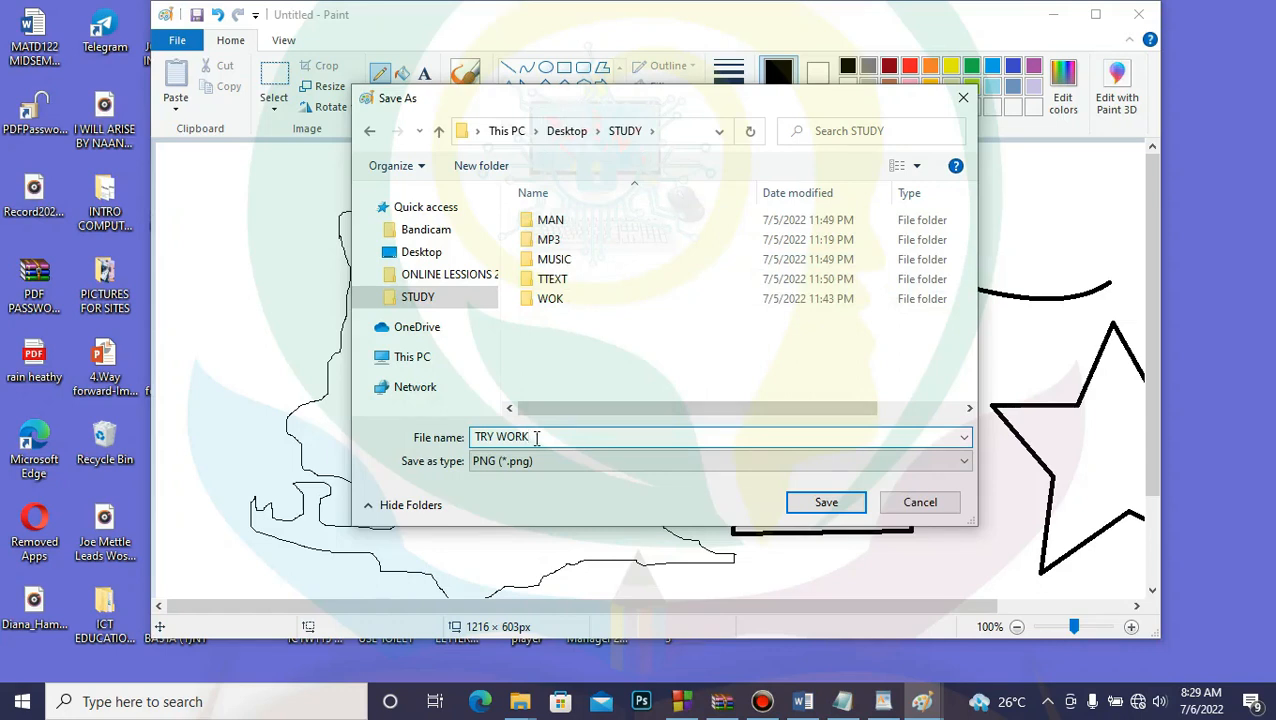
{"action": "key", "text": "BackSpace"}
{"action": "key", "text": "BackSpace"}
{"action": "key", "text": "BackSpace"}
{"action": "key", "text": "BackSpace"}
{"action": "type", "text": "DRAW"}
{"action": "type", "text": "IG"}
{"action": "type", "text": "G"}
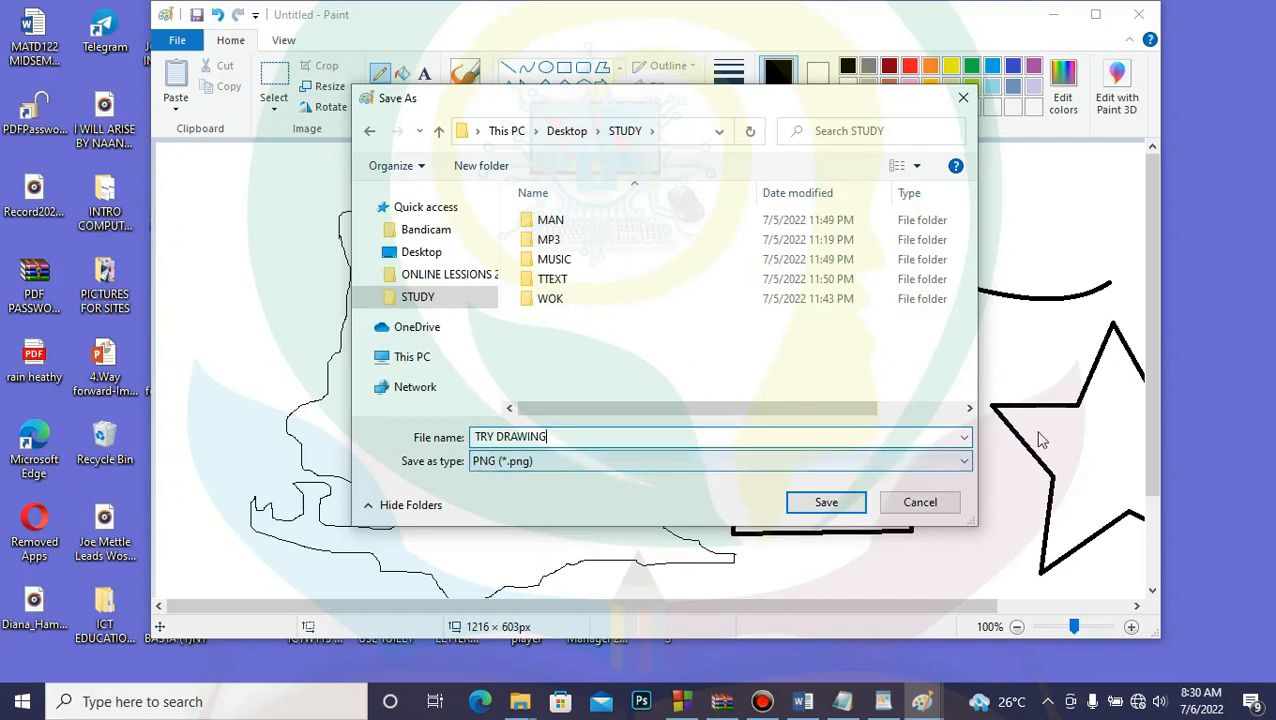
Review the available file formats, keep PNG, and save the drawing in the STUDY folder.
{"action": "left_click", "coordinate": [964, 461]}
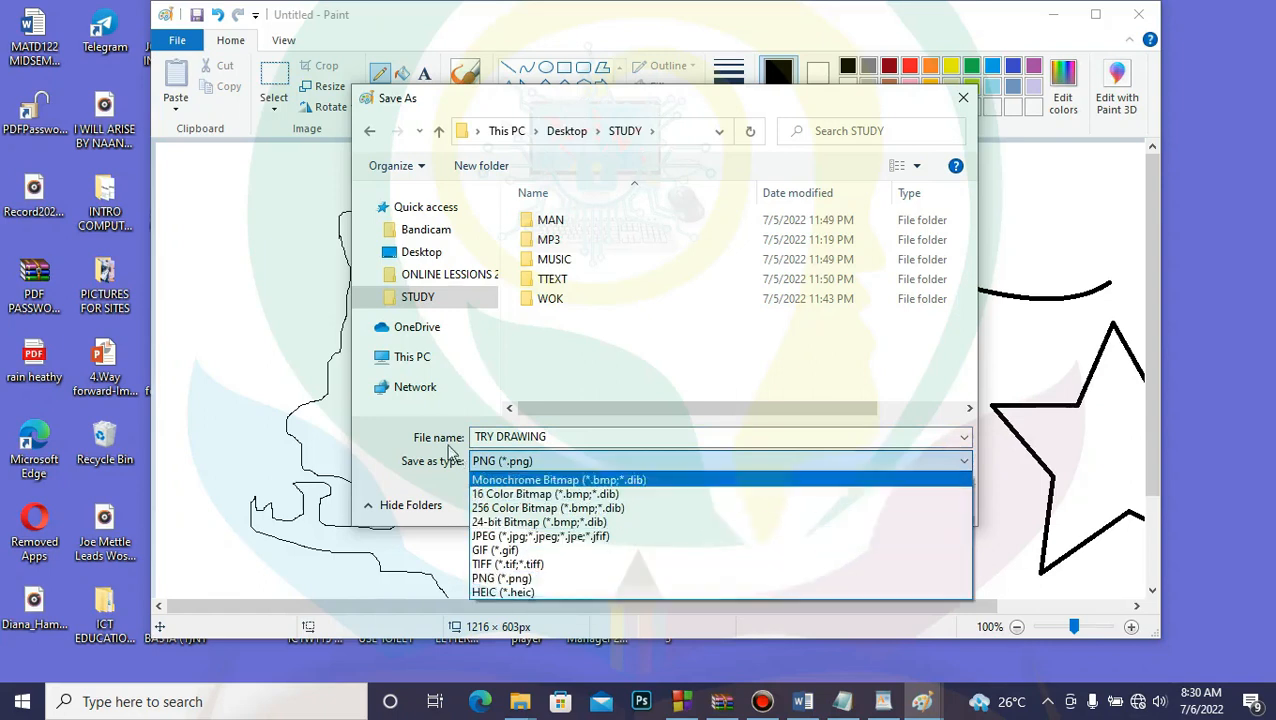
{"action": "left_click", "coordinate": [436, 408]}
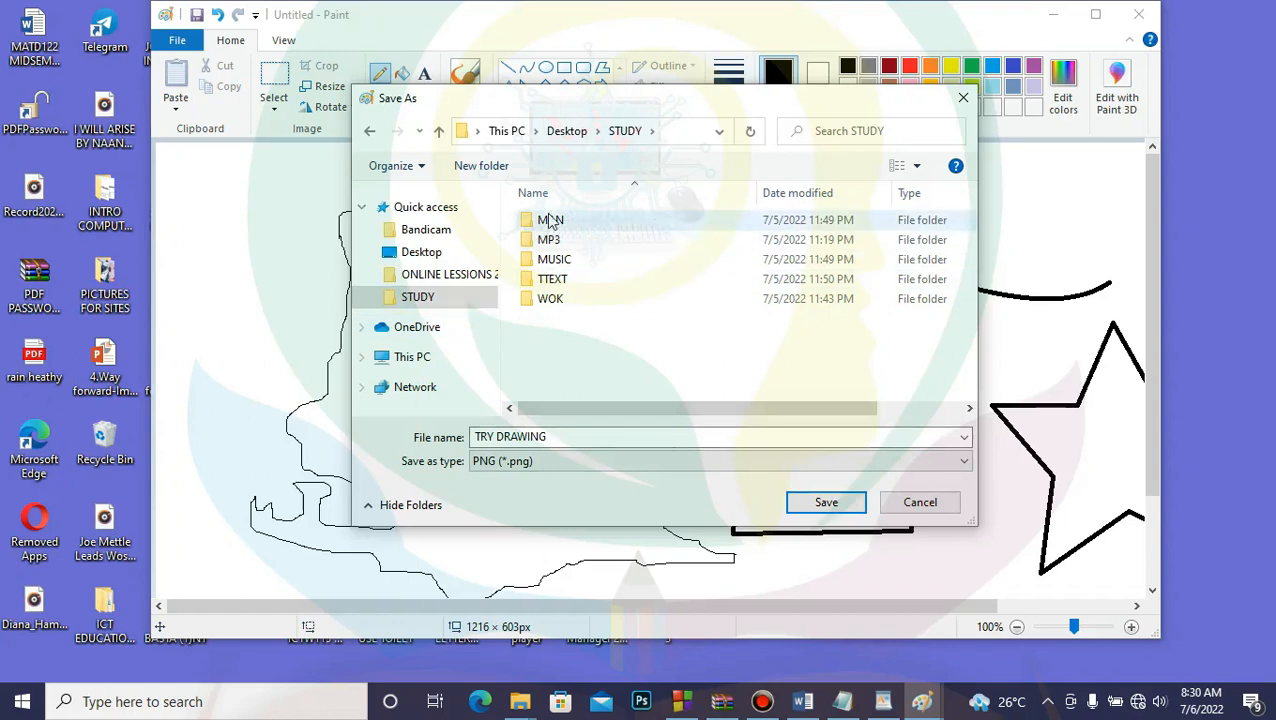
{"action": "left_click", "coordinate": [455, 276]}
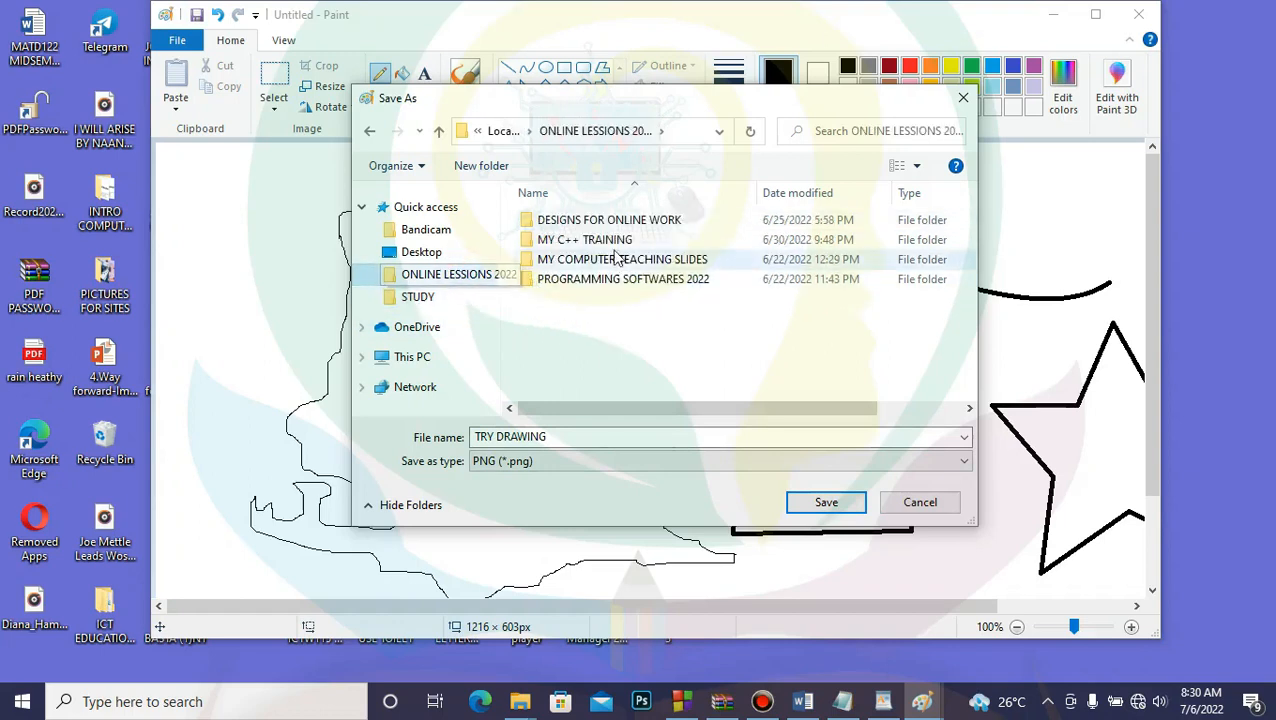
{"action": "left_click", "coordinate": [400, 300]}
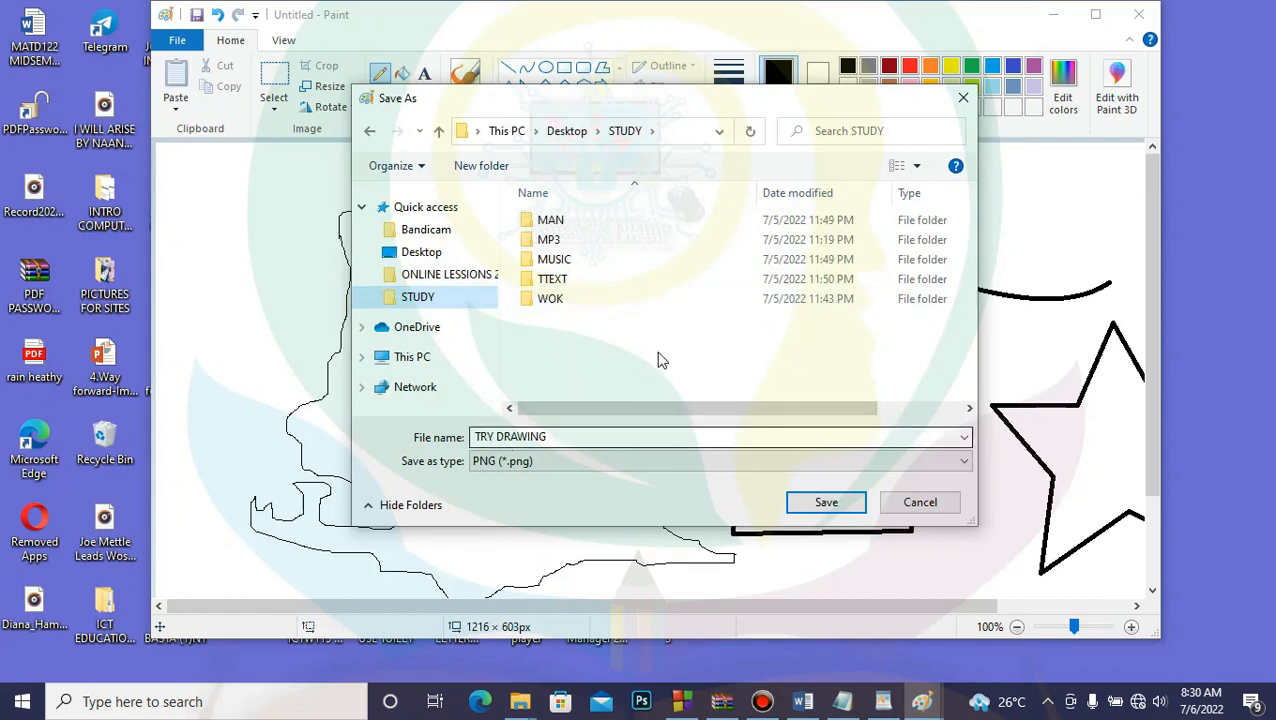
{"action": "left_click", "coordinate": [826, 503]}
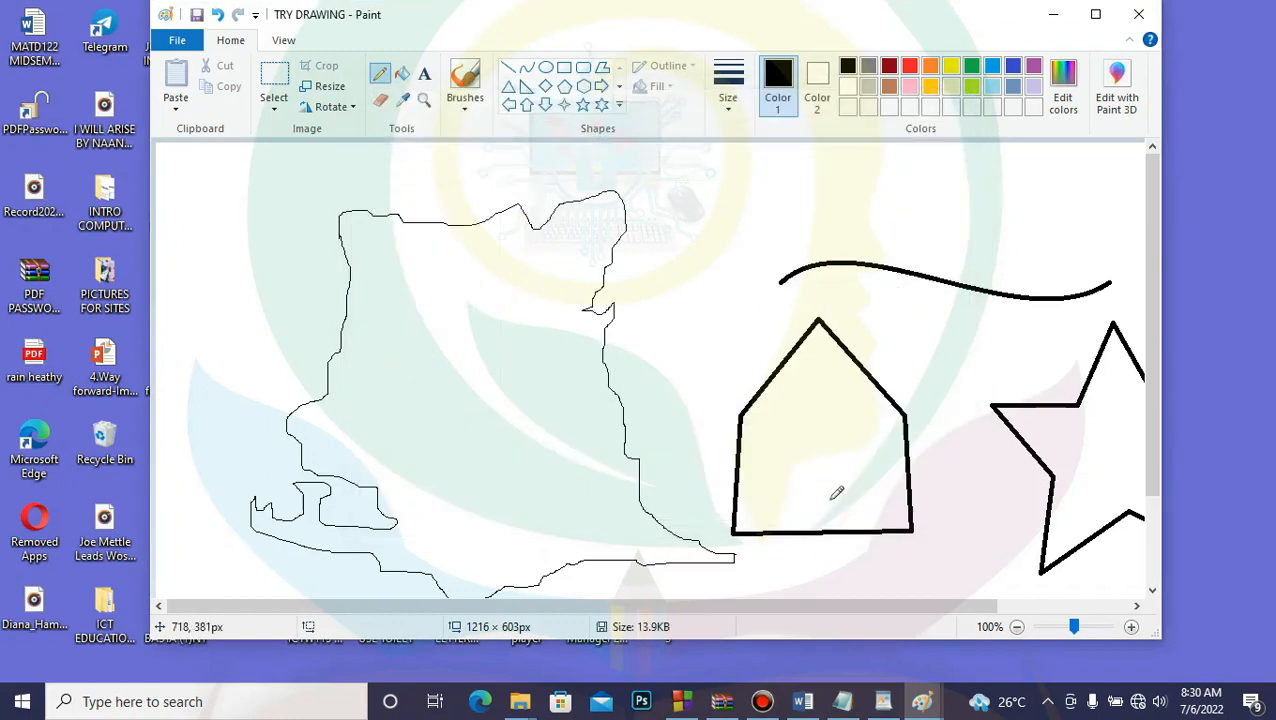
Minimize Paint, open the STUDY folder from the desktop, and view the saved TRY DRAWING image before closing it.
{"action": "left_click", "coordinate": [1058, 20]}
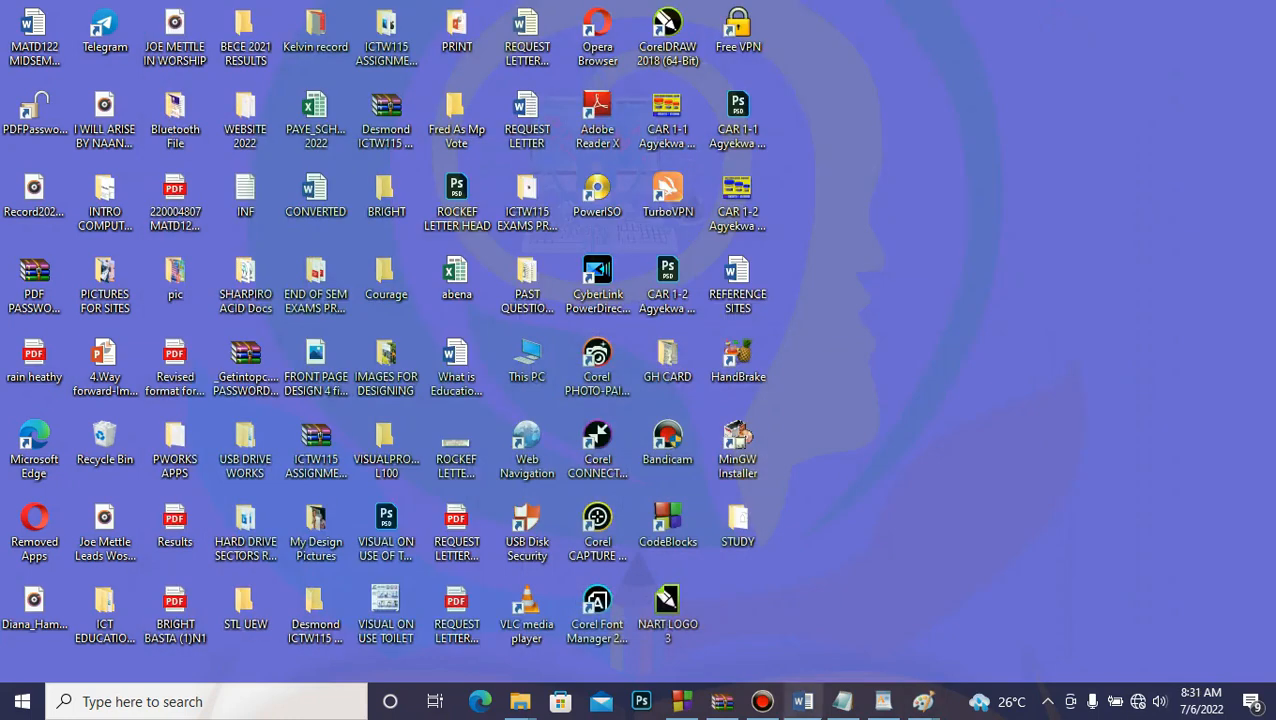
{"action": "double_click", "coordinate": [738, 522]}
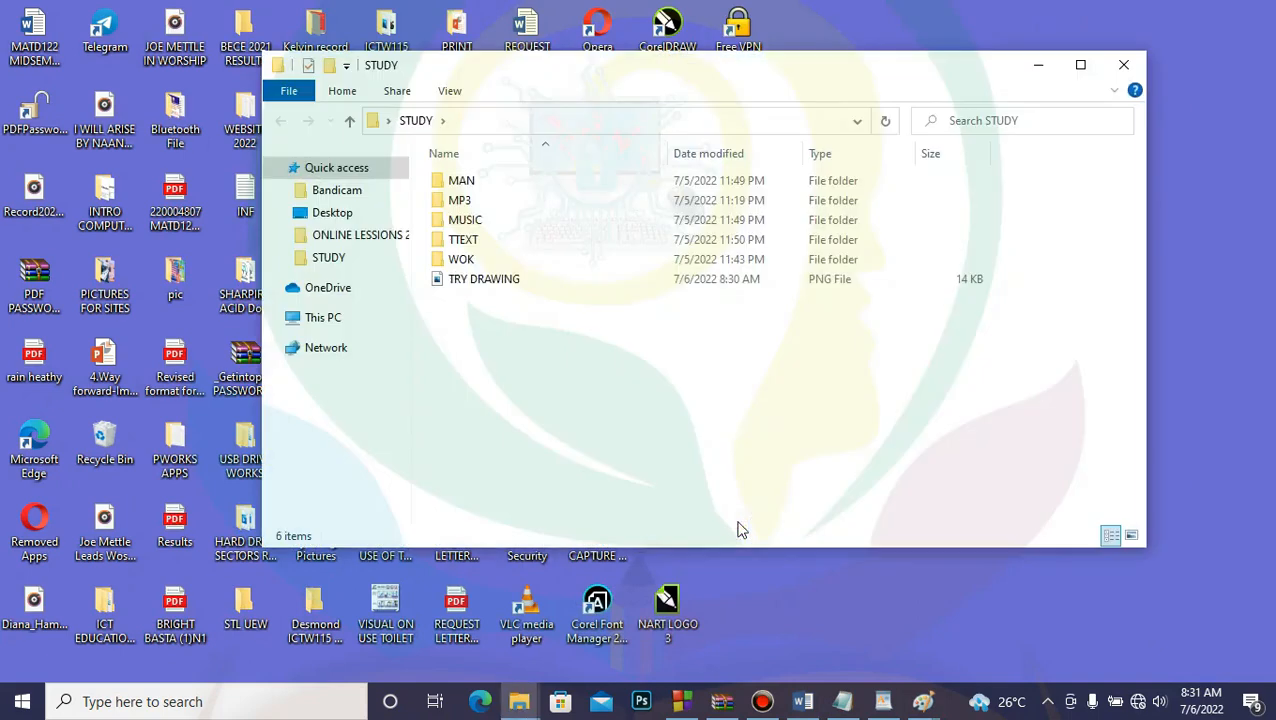
{"action": "double_click", "coordinate": [490, 283]}
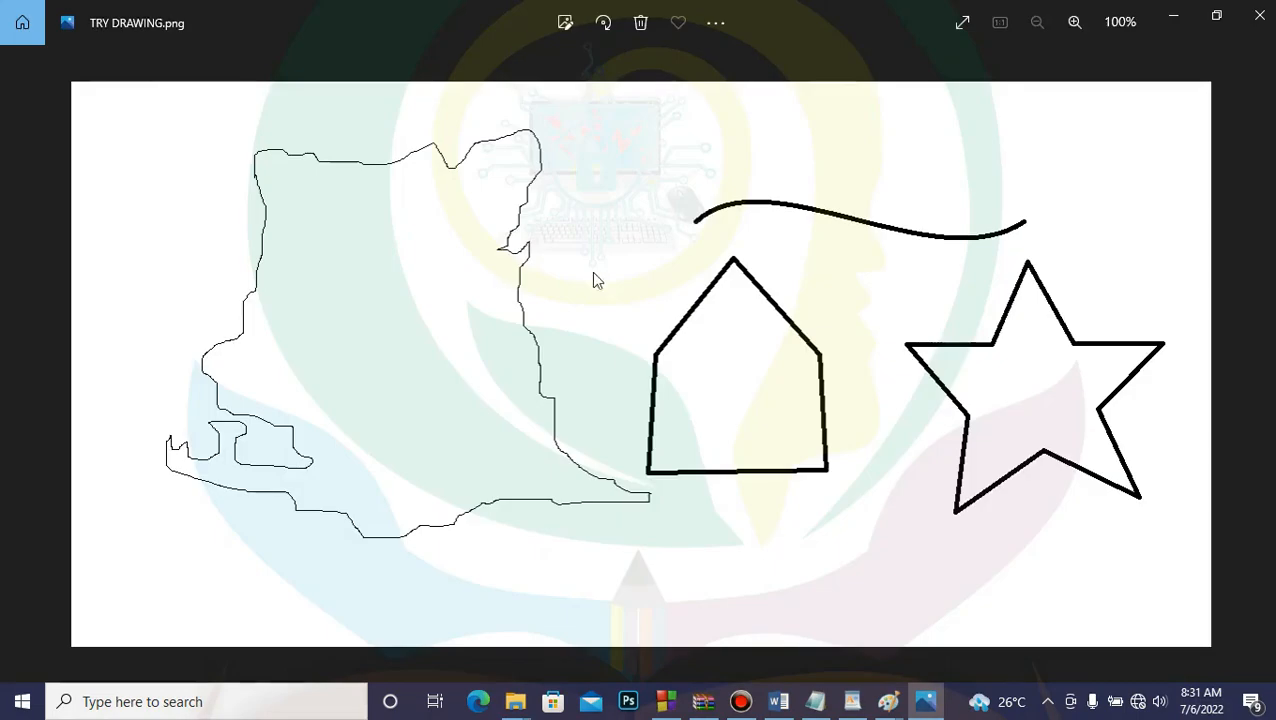
{"action": "left_click", "coordinate": [1259, 15]}
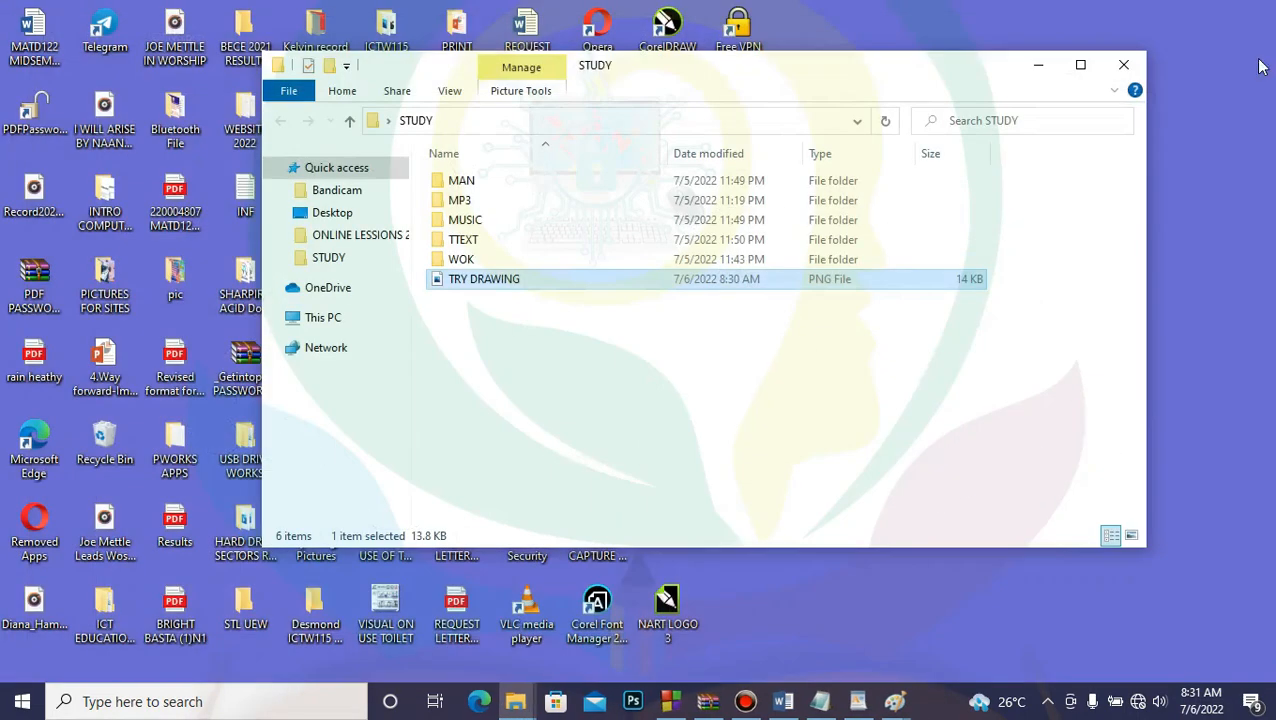
{"action": "left_click", "coordinate": [551, 370]}
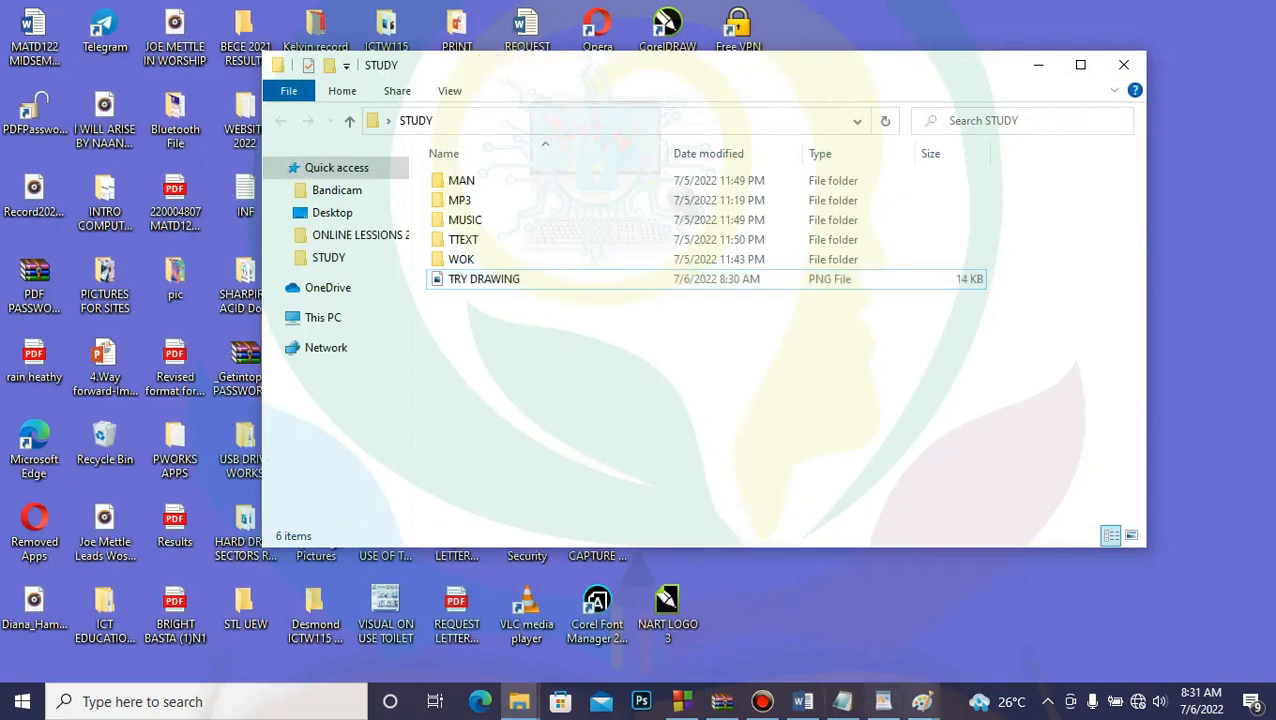